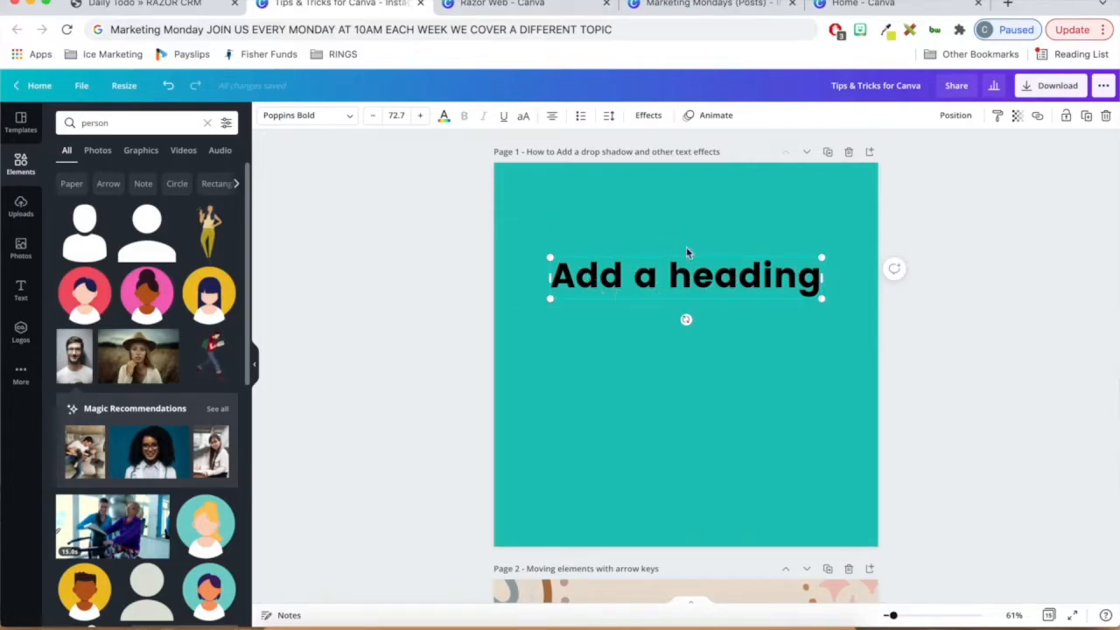
- Apply the Shadow effect to the heading on page 1 with offset 48 and direction -77
{"action": "left_click", "coordinate": [655, 119]}
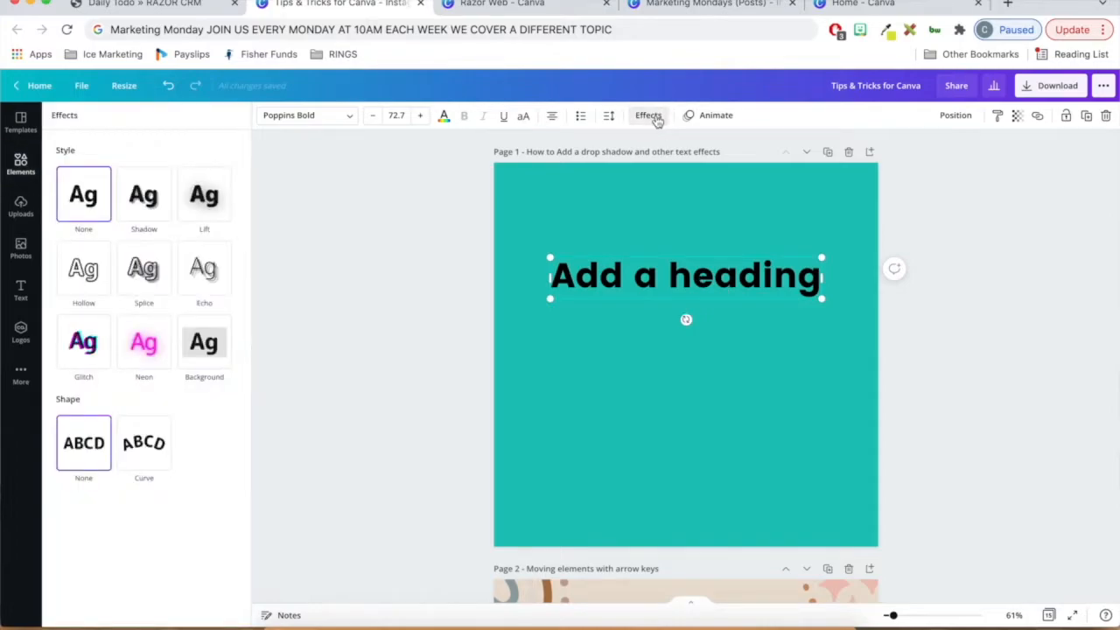
{"action": "left_click", "coordinate": [143, 207]}
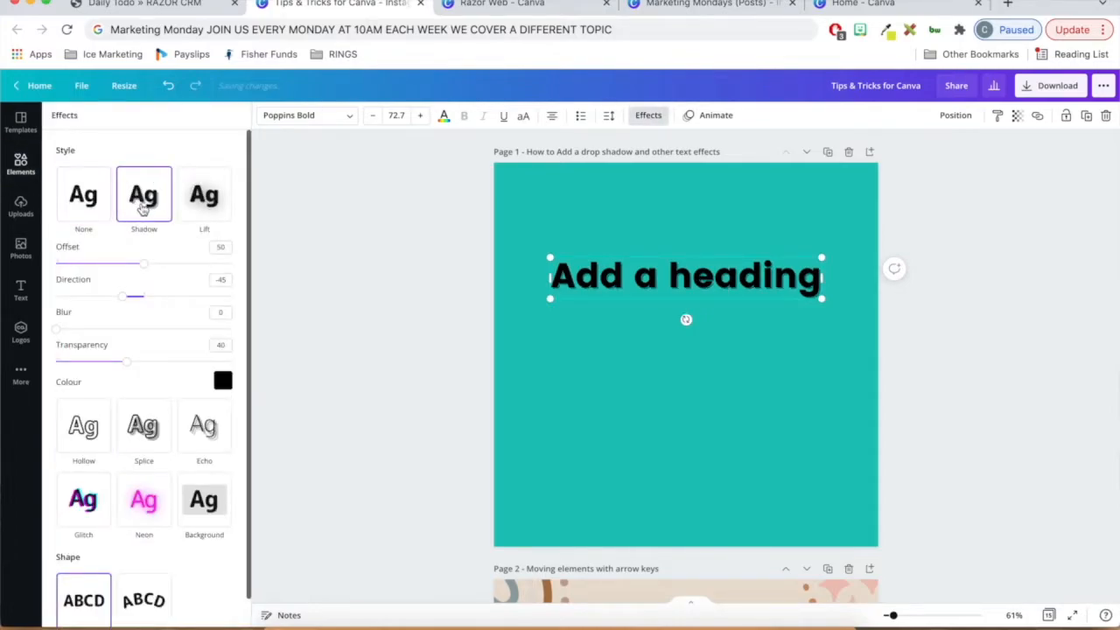
{"action": "left_click_drag", "start_coordinate": [146, 270], "coordinate": [106, 301]}
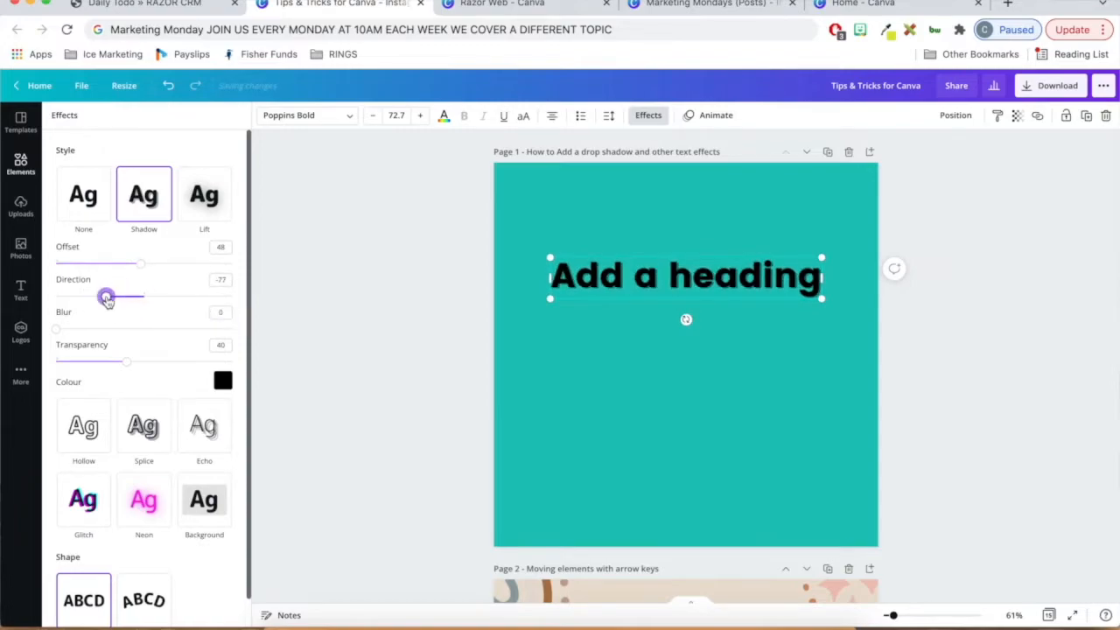
- Set the heading shadow's blur to 32, transparency to 73 and colour to pinkish red
{"action": "mouse_move", "coordinate": [129, 367]}
{"action": "left_mouse_down"}
{"action": "mouse_move", "coordinate": [175, 362]}
{"action": "mouse_move", "coordinate": [90, 375]}
{"action": "mouse_move", "coordinate": [134, 386]}
{"action": "left_mouse_up"}
{"action": "left_click_drag", "start_coordinate": [53, 331], "coordinate": [109, 328]}
{"action": "left_click", "coordinate": [223, 380]}
{"action": "left_click", "coordinate": [154, 513]}
{"action": "left_click_drag", "start_coordinate": [134, 362], "coordinate": [185, 362]}
{"action": "left_click_drag", "start_coordinate": [109, 329], "coordinate": [112, 329]}
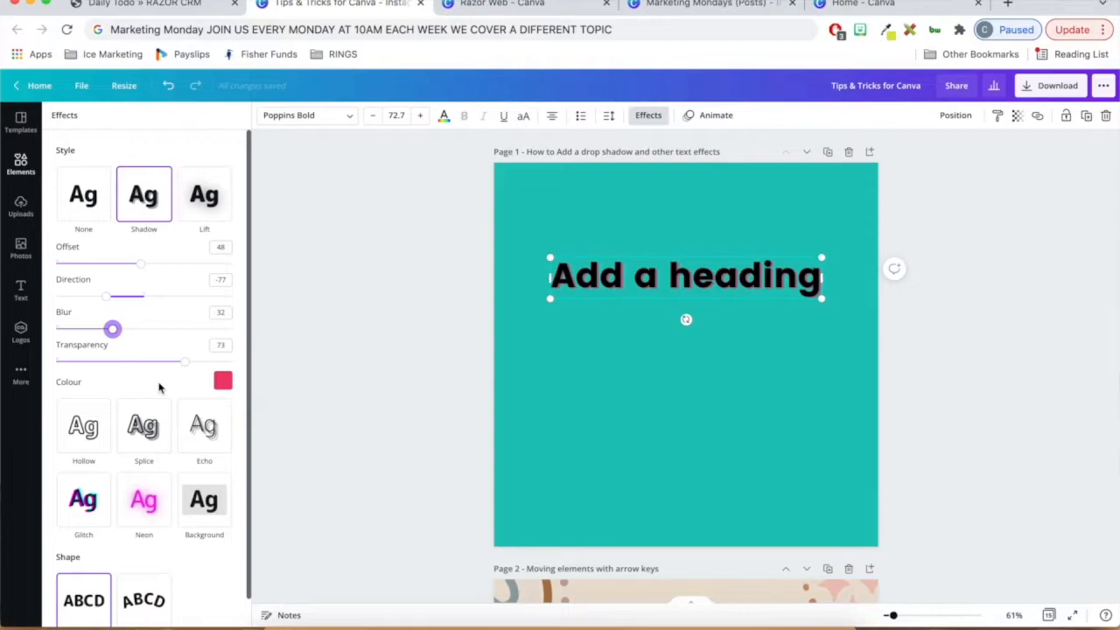
- Switch the heading's text effect to Hollow with a thickness of 54
{"action": "scroll", "coordinate": [114, 403], "scroll_direction": "down", "scroll_amount": 1}
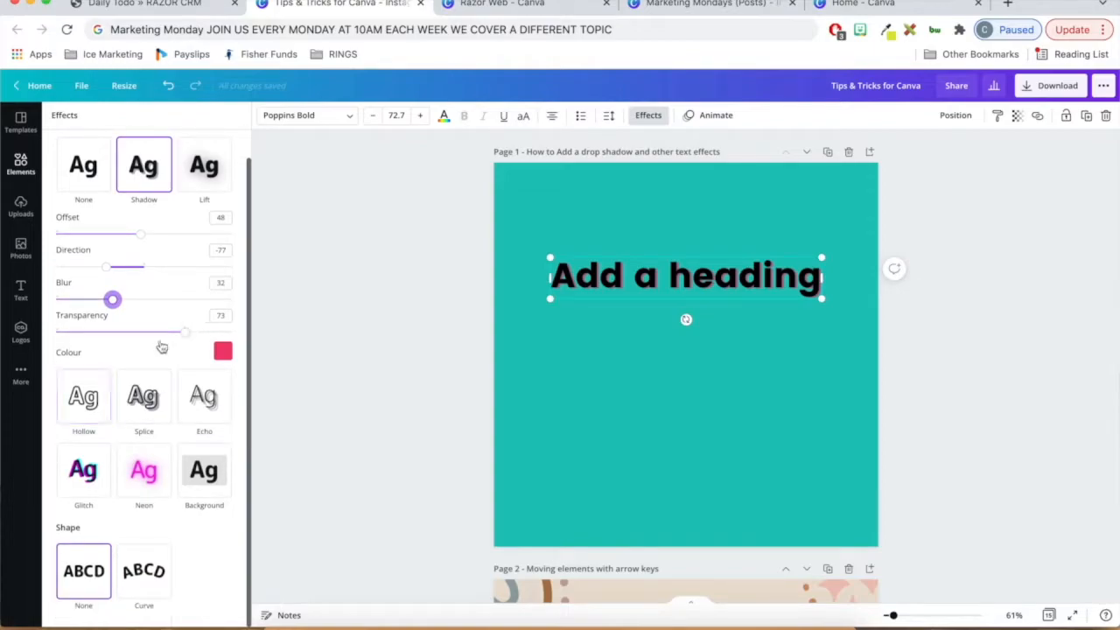
{"action": "left_click", "coordinate": [102, 398]}
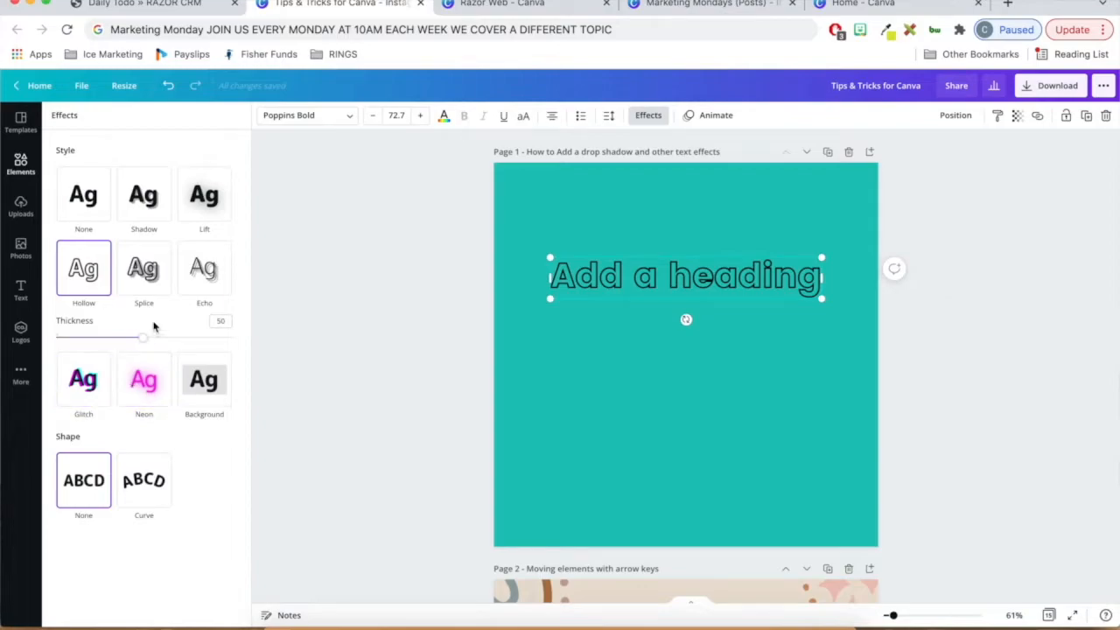
{"action": "left_click_drag", "start_coordinate": [145, 338], "coordinate": [140, 375]}
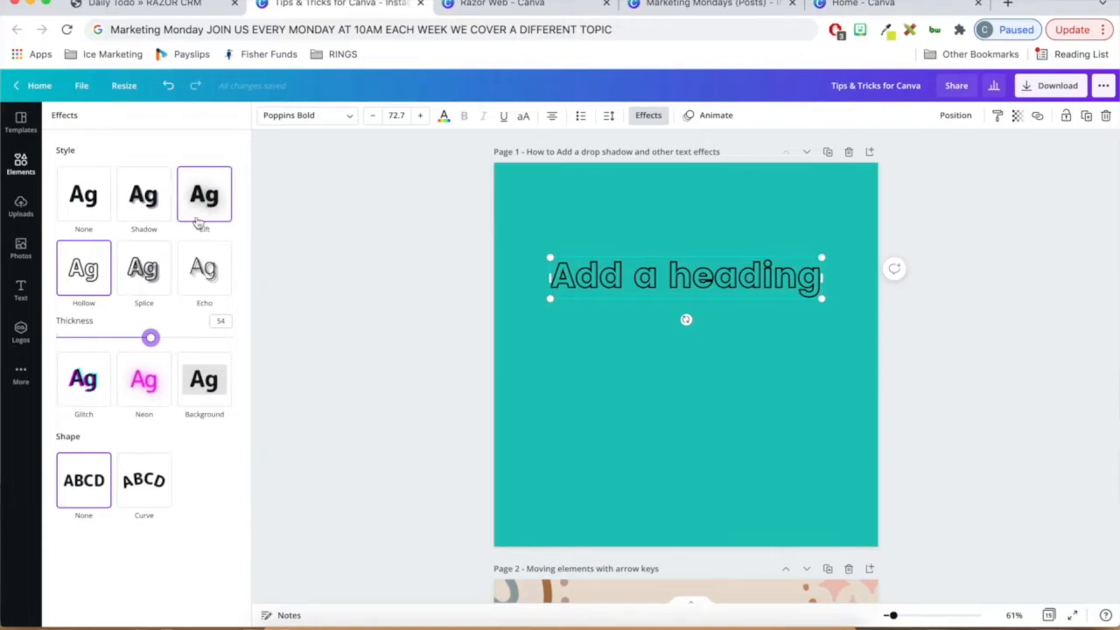
- Switch the heading's text effect to Splice, colour it red and reduce its offset
{"action": "left_click", "coordinate": [145, 275]}
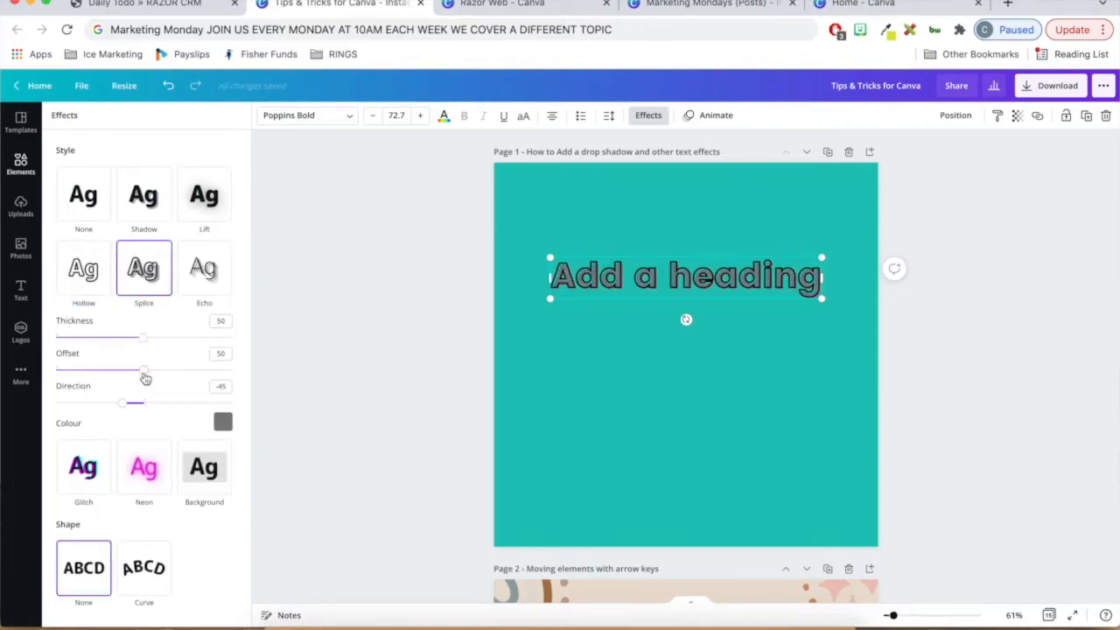
{"action": "left_click", "coordinate": [223, 429]}
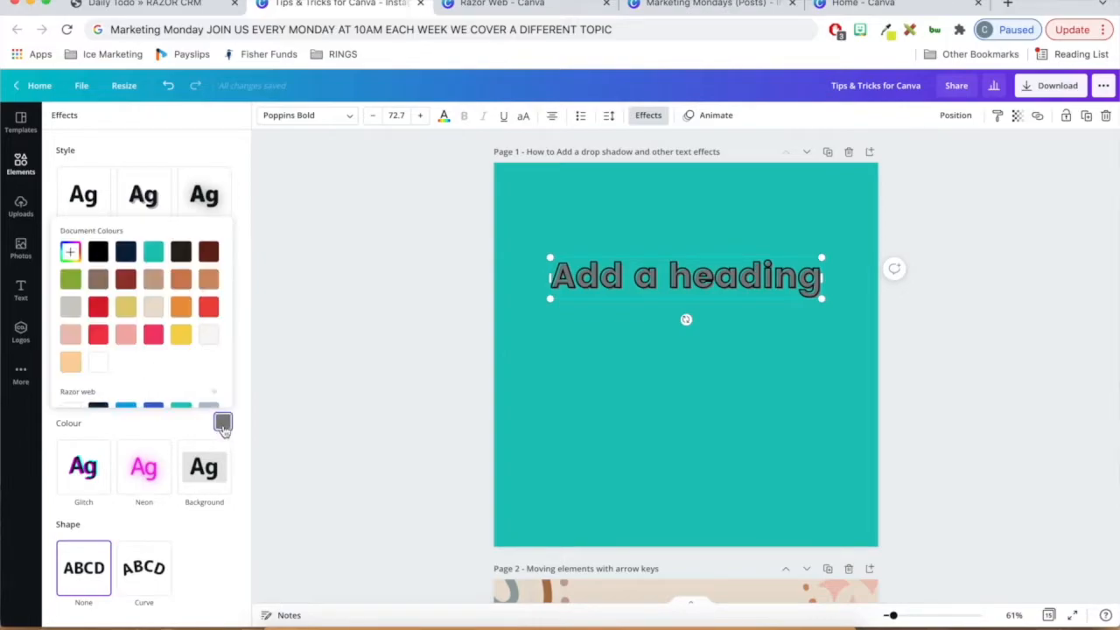
{"action": "left_click", "coordinate": [153, 252]}
{"action": "left_click", "coordinate": [125, 256]}
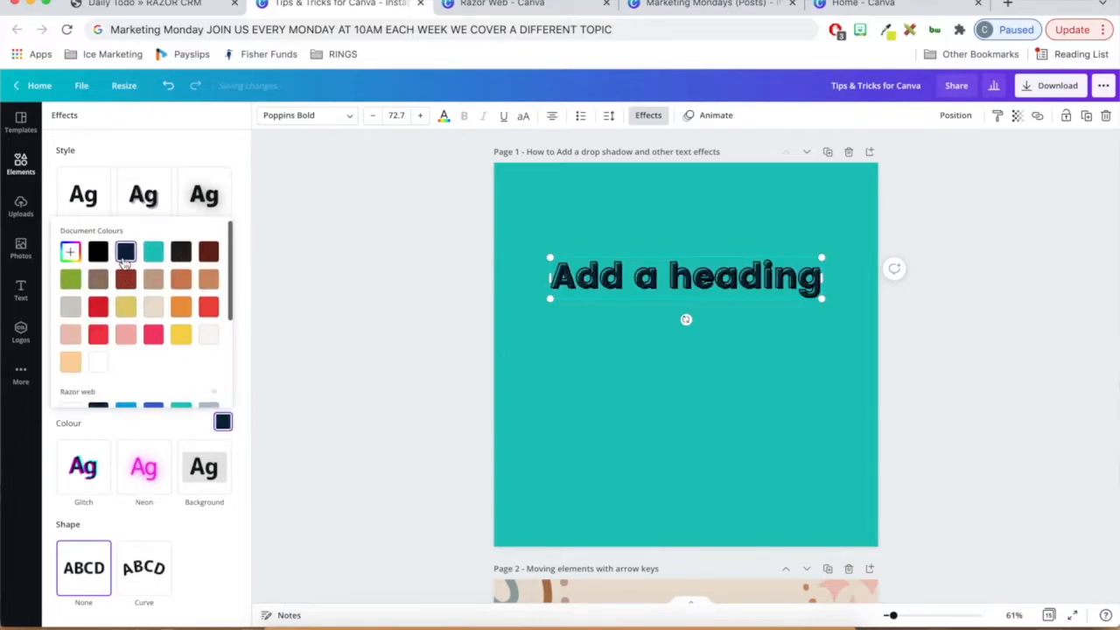
{"action": "left_click", "coordinate": [207, 308]}
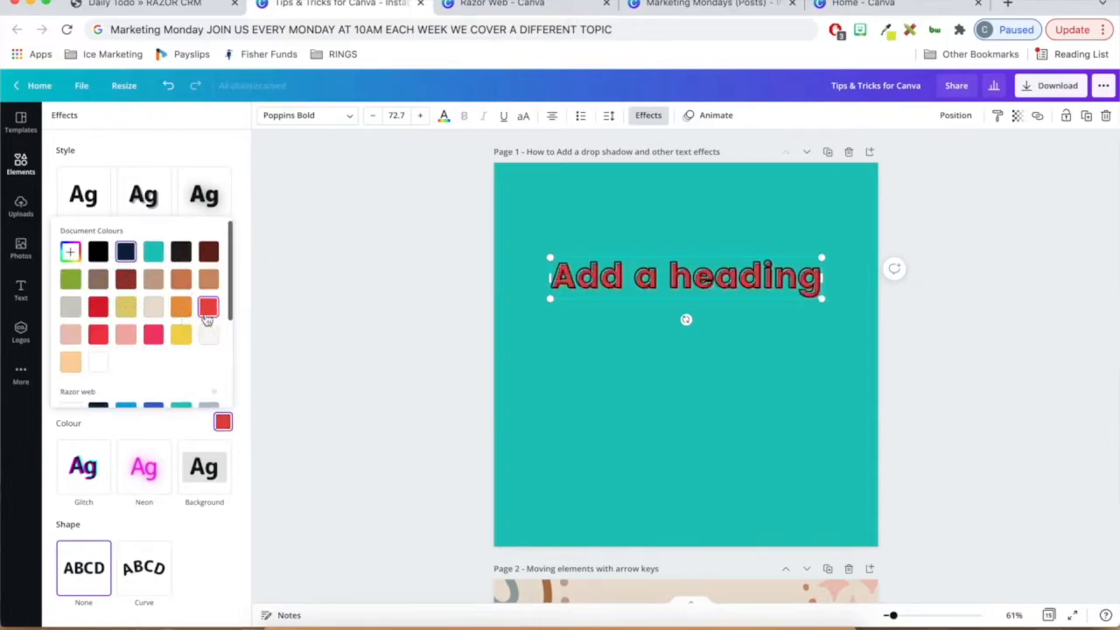
{"action": "left_click", "coordinate": [177, 435]}
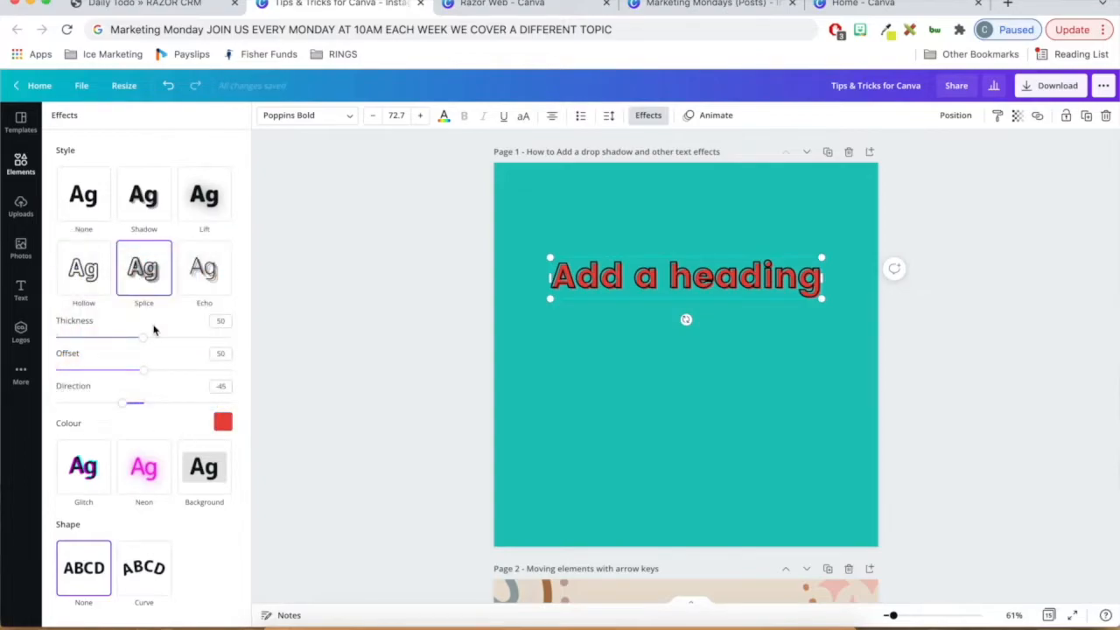
{"action": "left_click_drag", "start_coordinate": [146, 370], "coordinate": [125, 382]}
- Try the Echo effect with offset 37 and direction -88, and the Glitch effect with offset 62 and direction 60
{"action": "left_click", "coordinate": [186, 276]}
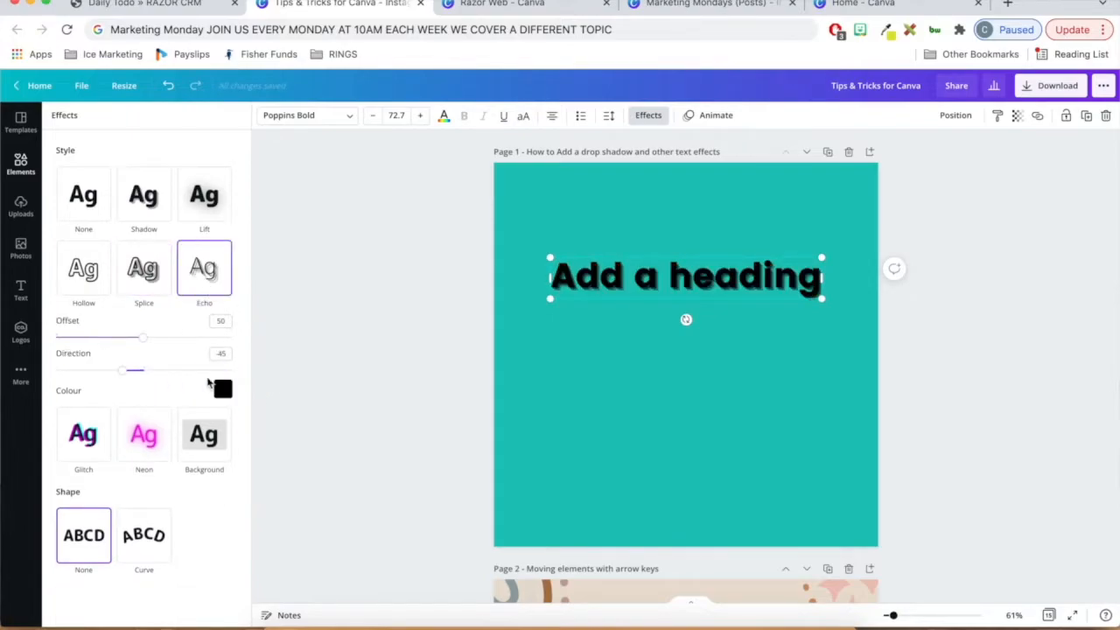
{"action": "left_click_drag", "start_coordinate": [145, 343], "coordinate": [102, 371]}
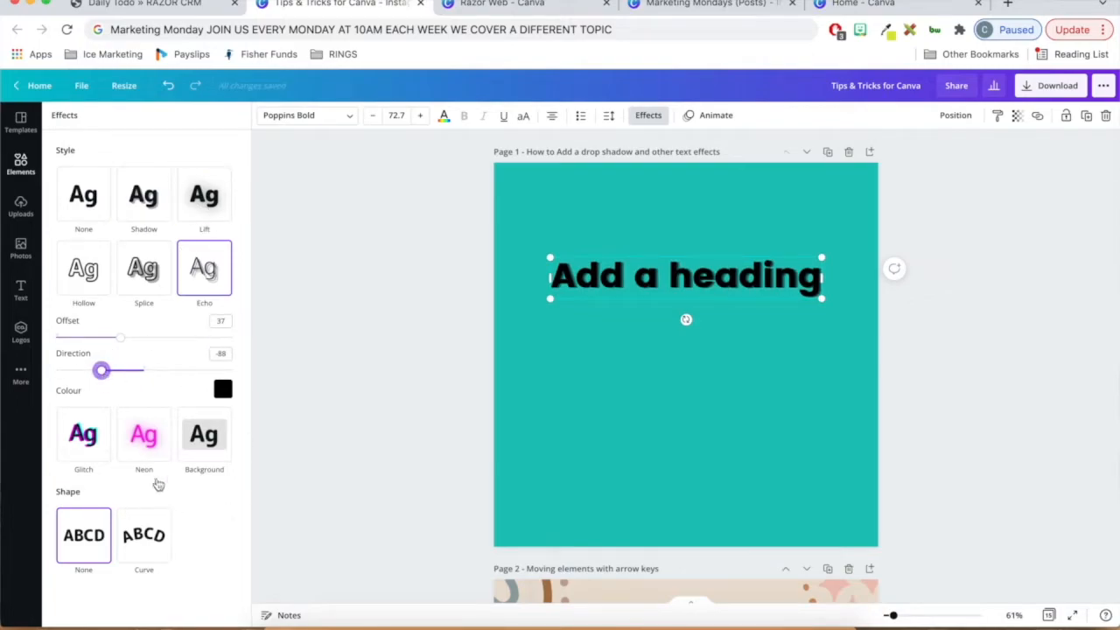
{"action": "left_click", "coordinate": [70, 440]}
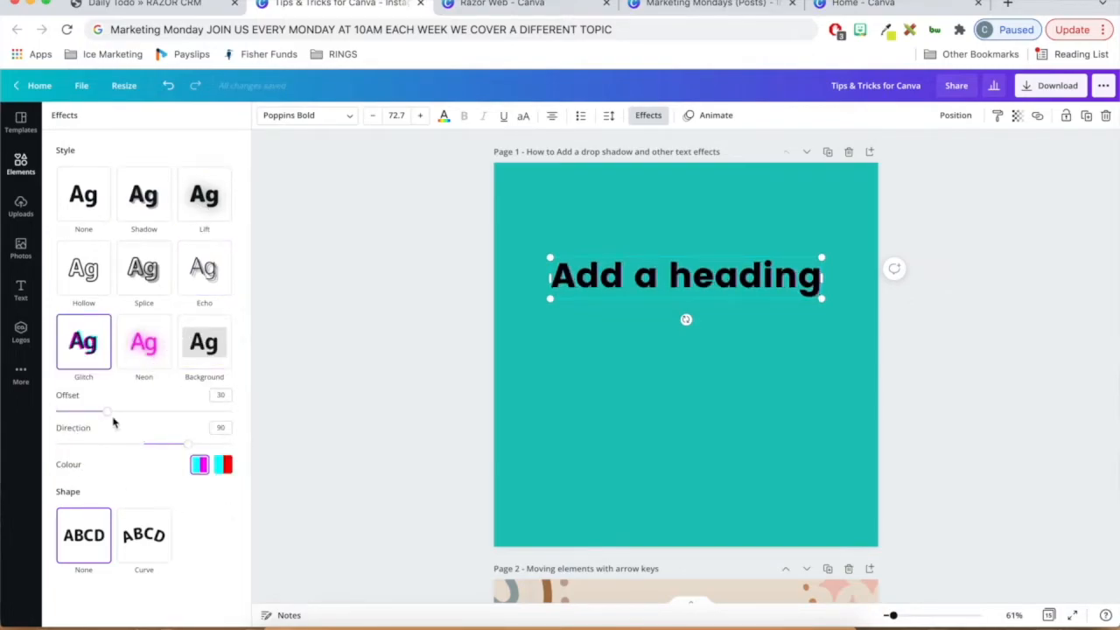
{"action": "left_click_drag", "start_coordinate": [107, 412], "coordinate": [175, 455]}
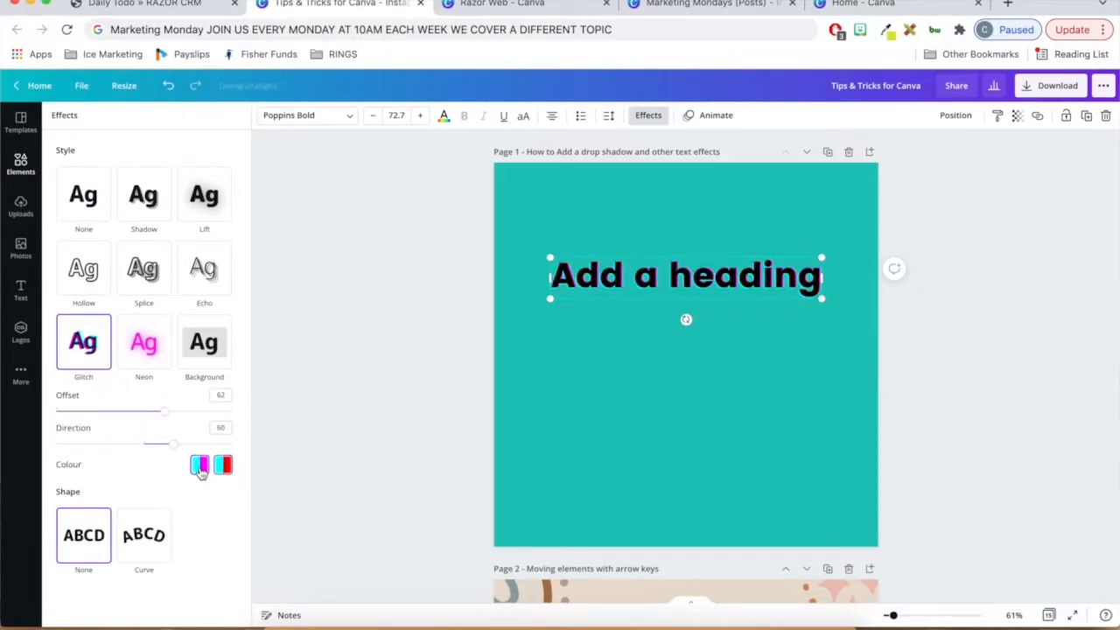
- Switch the heading's text effect to Neon and increase its intensity
{"action": "left_click", "coordinate": [144, 350]}
{"action": "left_click_drag", "start_coordinate": [147, 419], "coordinate": [181, 418]}
- Apply the Background effect to the heading with roundness 27, spread 62 and transparency 96
{"action": "left_click", "coordinate": [204, 355]}
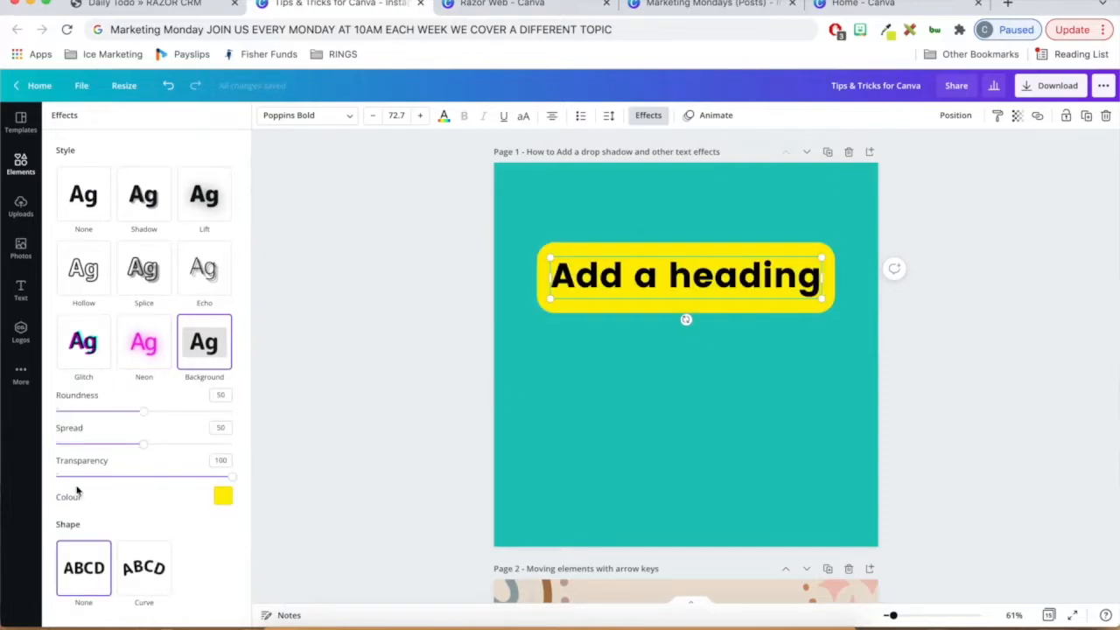
{"action": "left_click_drag", "start_coordinate": [143, 411], "coordinate": [178, 413]}
{"action": "left_click", "coordinate": [104, 412]}
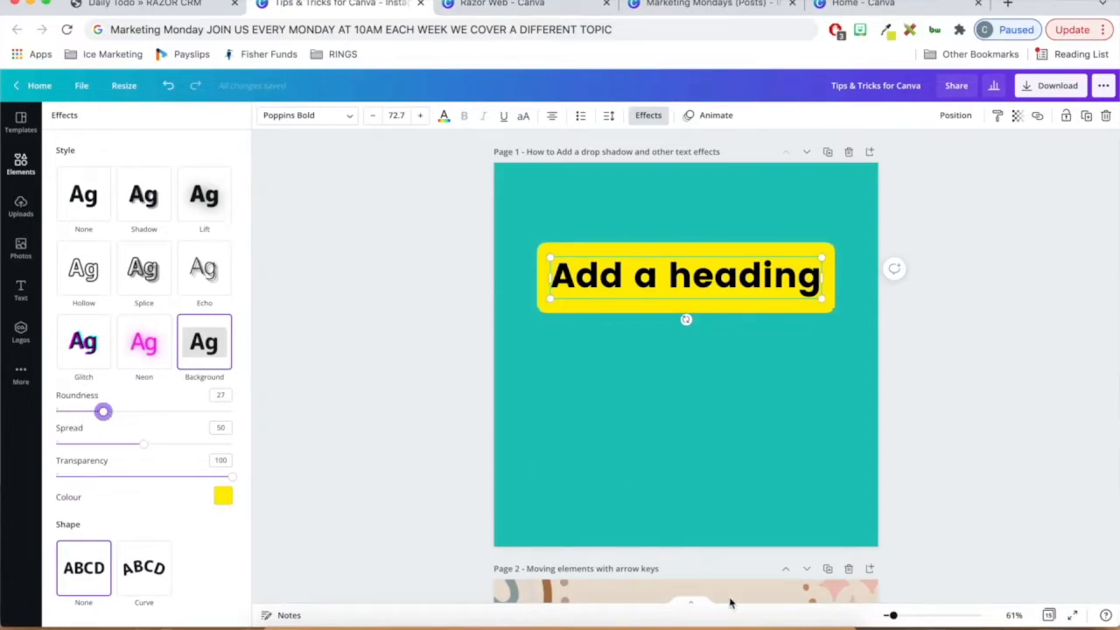
{"action": "left_click_drag", "start_coordinate": [146, 452], "coordinate": [168, 446]}
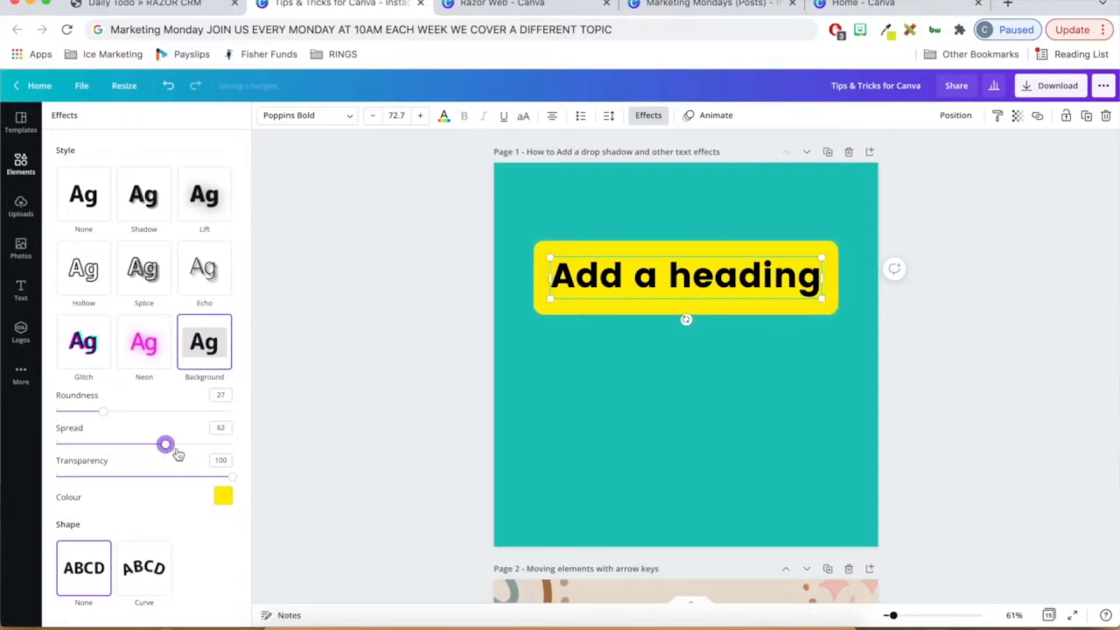
{"action": "mouse_move", "coordinate": [234, 483]}
{"action": "left_mouse_down"}
{"action": "mouse_move", "coordinate": [105, 473]}
{"action": "mouse_move", "coordinate": [225, 480]}
{"action": "left_mouse_up"}
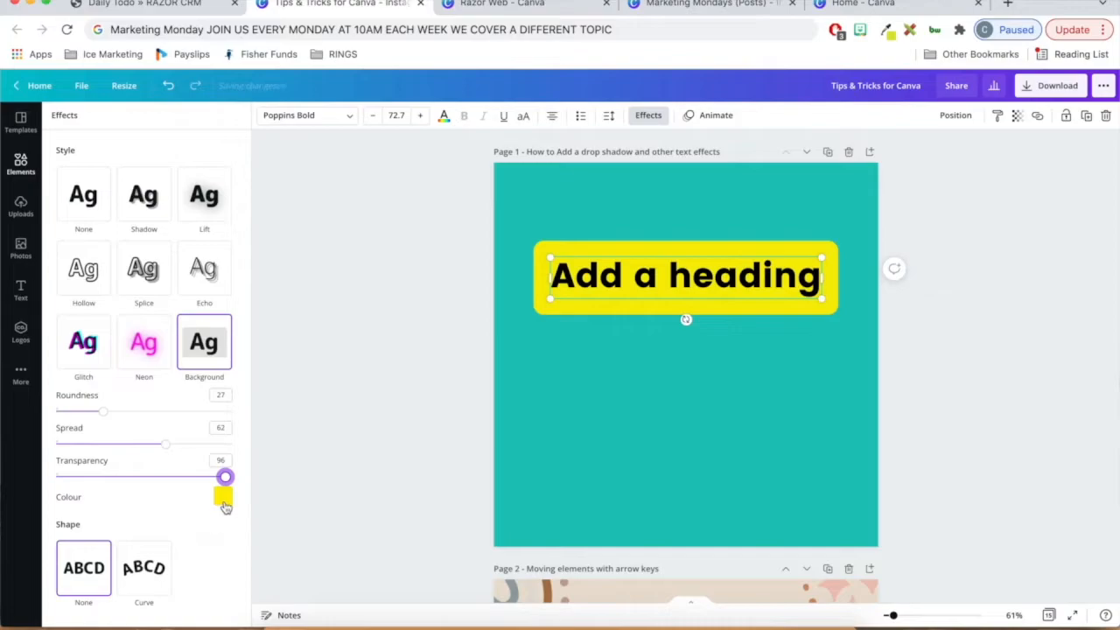
- Colour the heading's background white and set its roundness to 41, spread to 34 and transparency to 81
{"action": "left_click", "coordinate": [223, 496]}
{"action": "left_click", "coordinate": [153, 326]}
{"action": "left_click", "coordinate": [209, 383]}
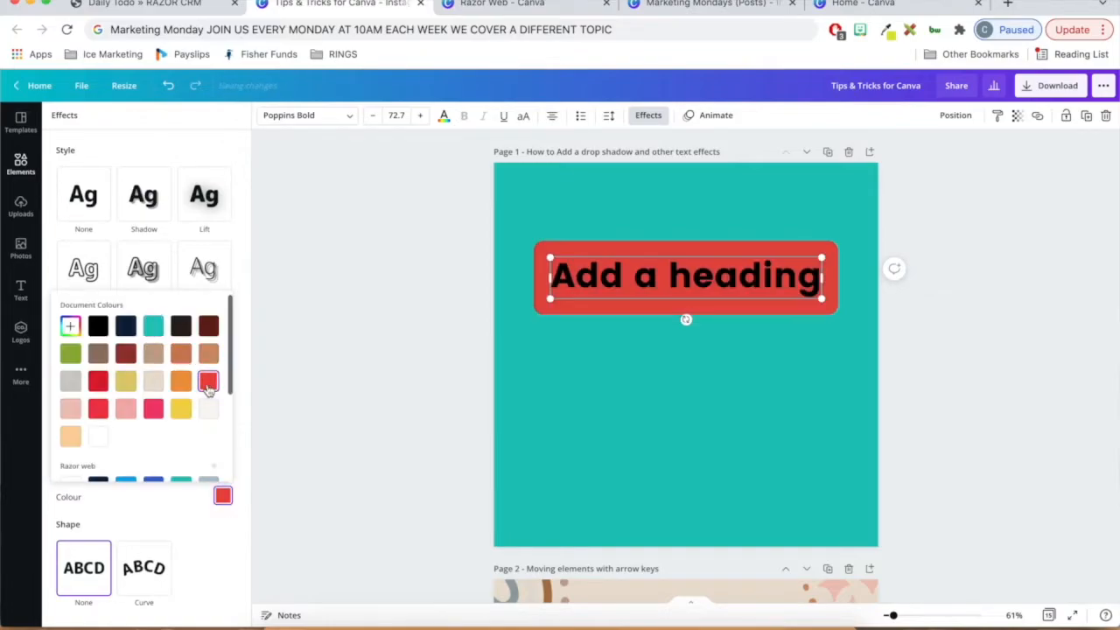
{"action": "left_click", "coordinate": [208, 409]}
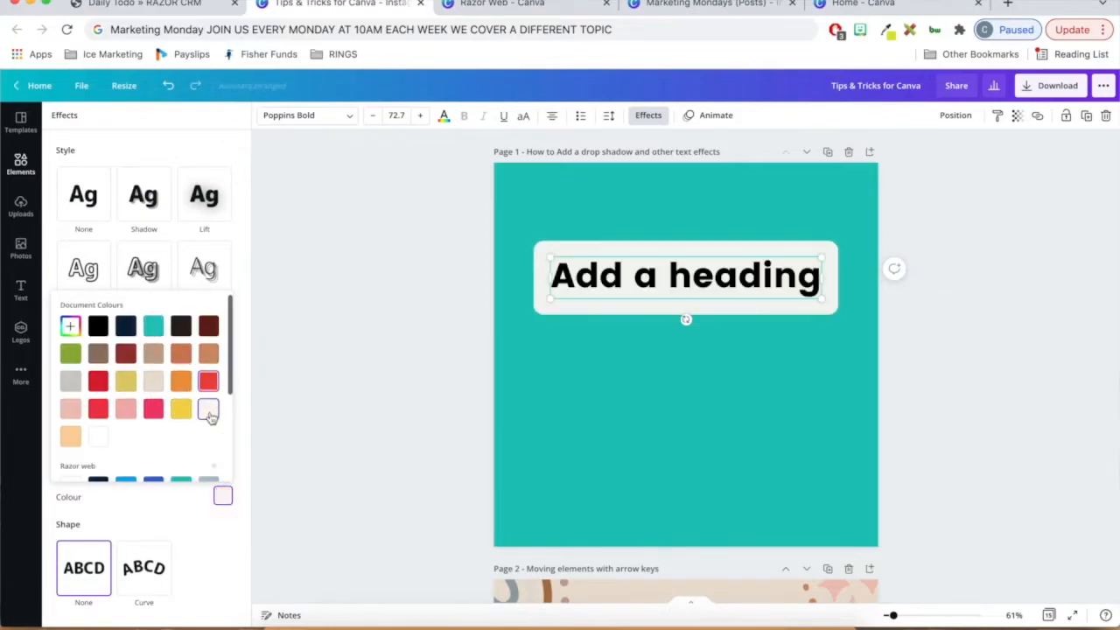
{"action": "left_click", "coordinate": [207, 528]}
{"action": "left_click_drag", "start_coordinate": [102, 415], "coordinate": [126, 454]}
{"action": "left_click_drag", "start_coordinate": [230, 478], "coordinate": [199, 476]}
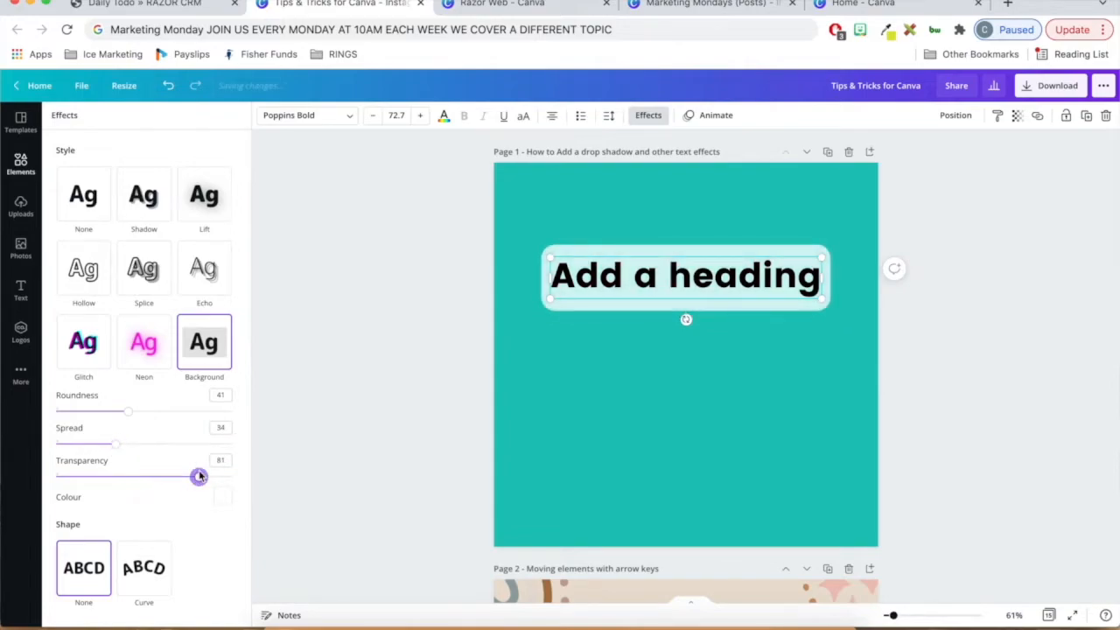
- Give the heading a Curve shape with a value of 21 and set its style effect to None
{"action": "left_click", "coordinate": [352, 399]}
{"action": "left_click", "coordinate": [444, 318]}
{"action": "left_click", "coordinate": [616, 282]}
{"action": "left_click", "coordinate": [648, 114]}
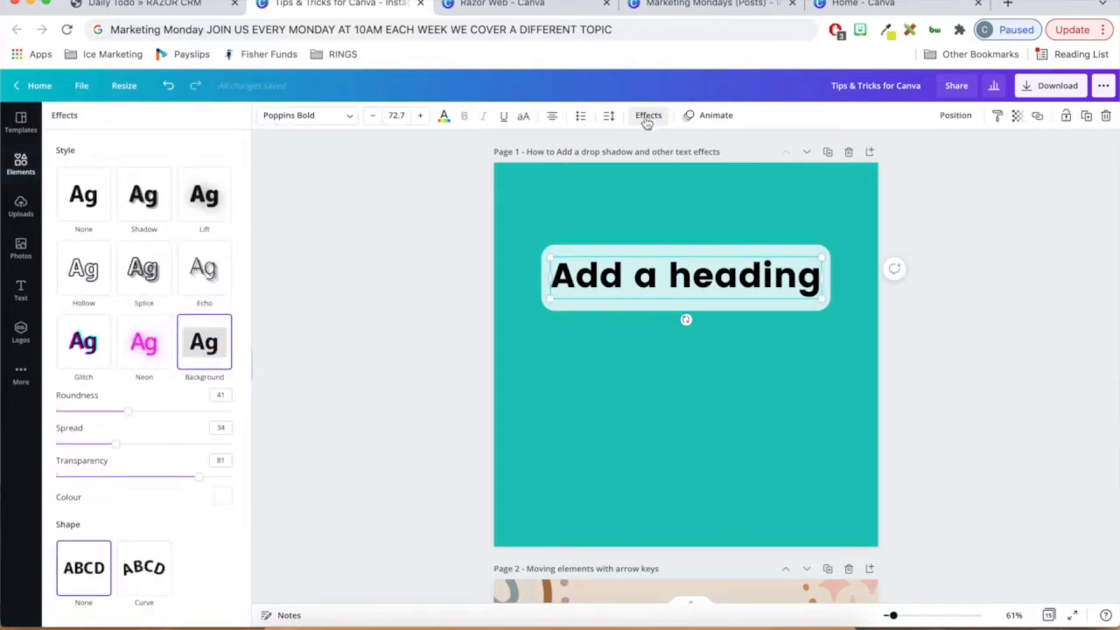
{"action": "left_click", "coordinate": [147, 577]}
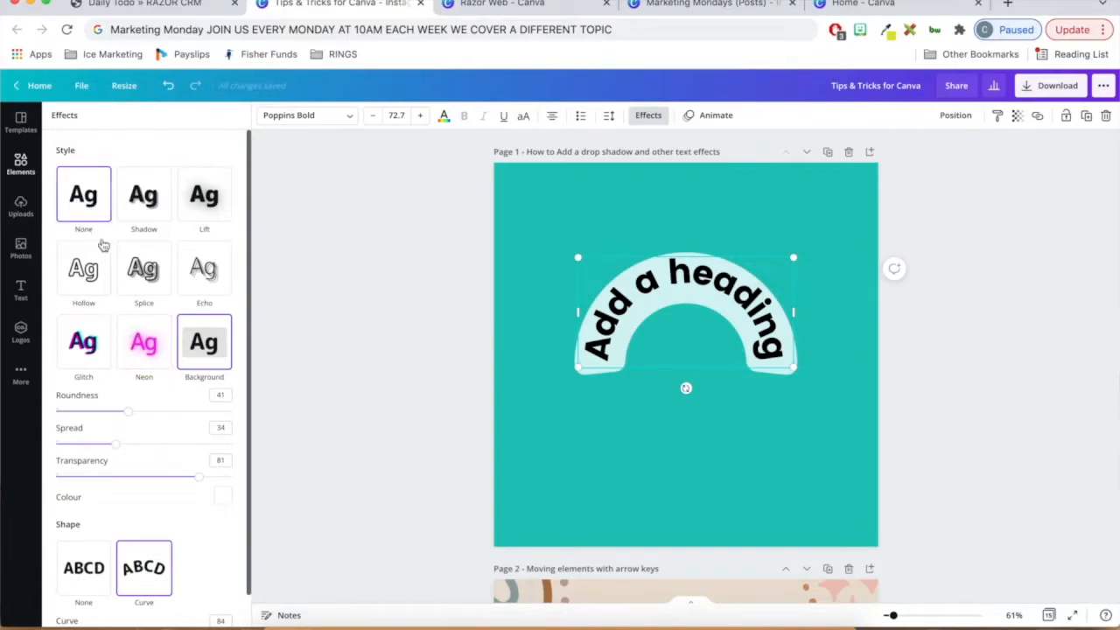
{"action": "left_click", "coordinate": [93, 204]}
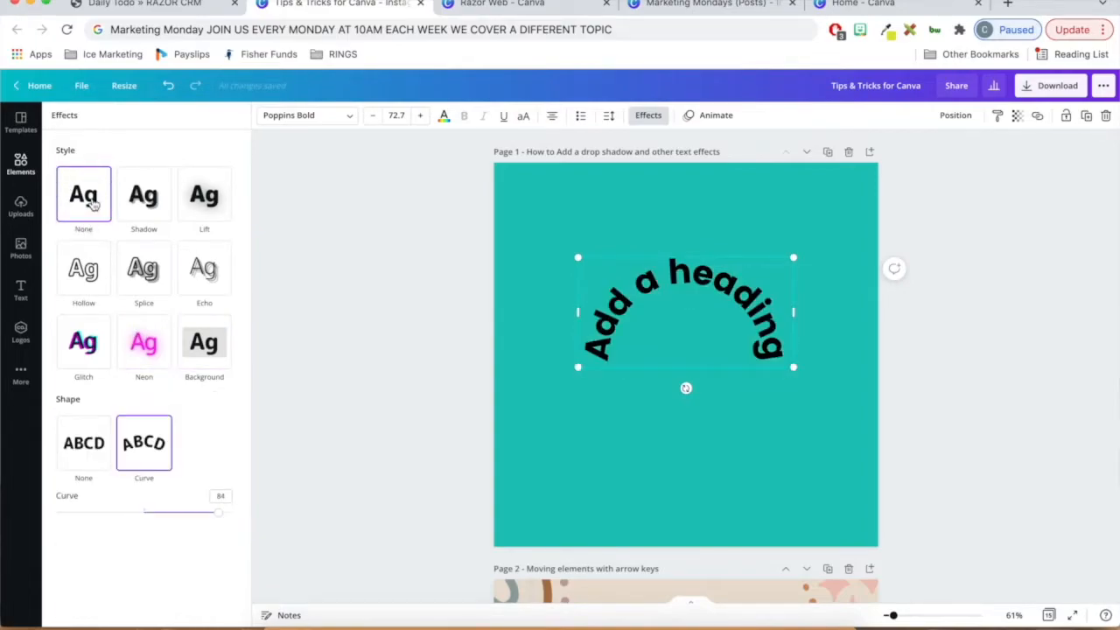
{"action": "left_click_drag", "start_coordinate": [219, 518], "coordinate": [162, 514]}
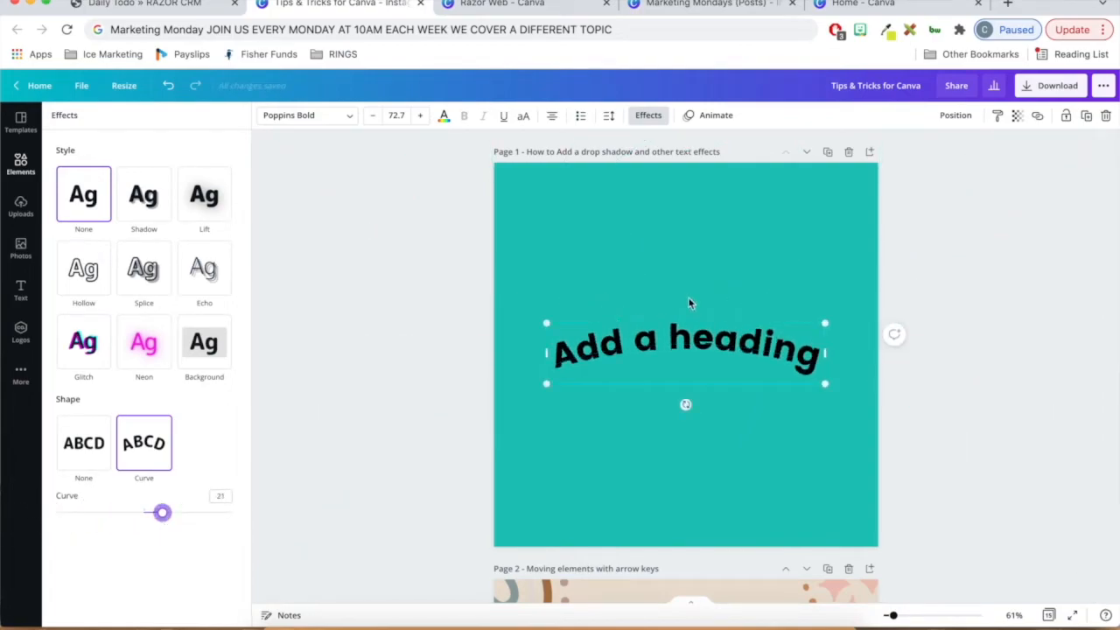
- Replace the curved heading's text with "YOUR TEXT HERE" and set its curve to 65
{"action": "double_click", "coordinate": [684, 345]}
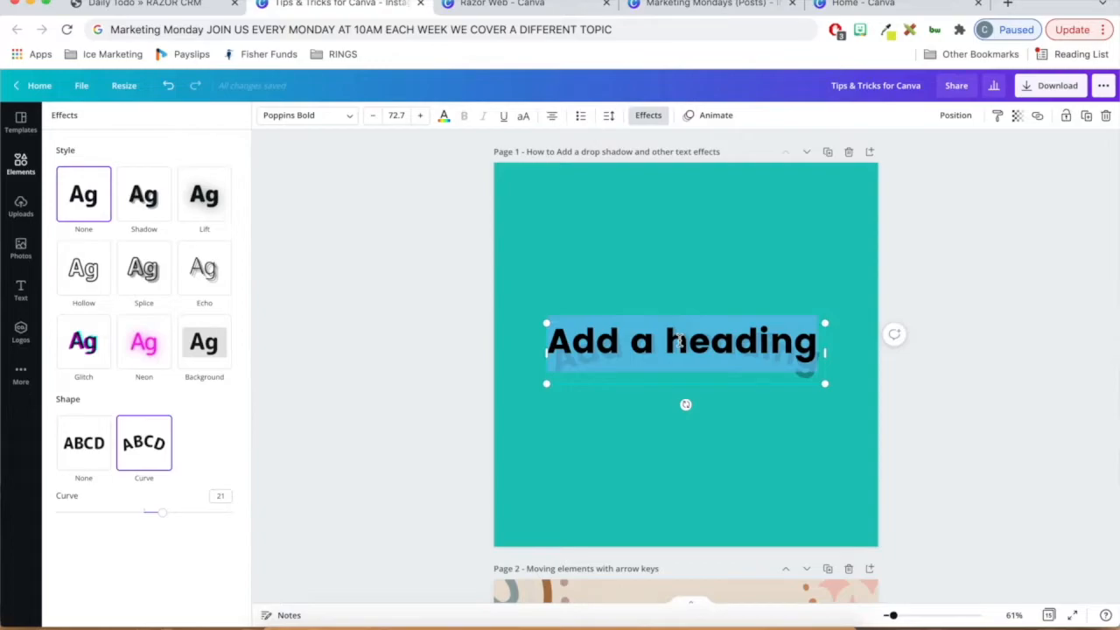
{"action": "type", "text": "YOUR TEXT"}
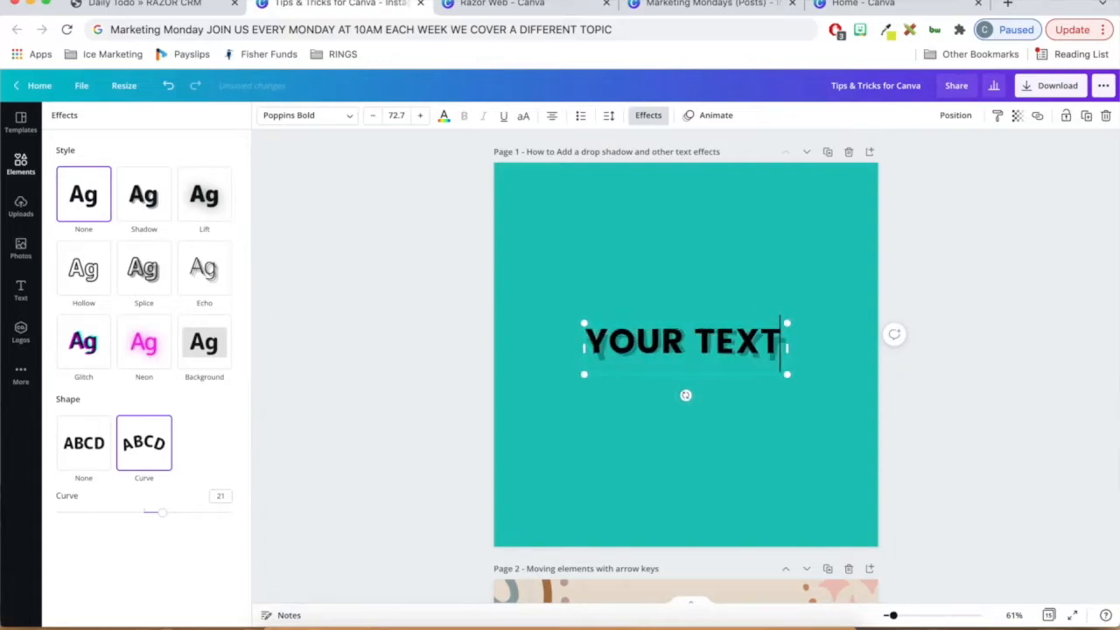
{"action": "type", "text": " HERE"}
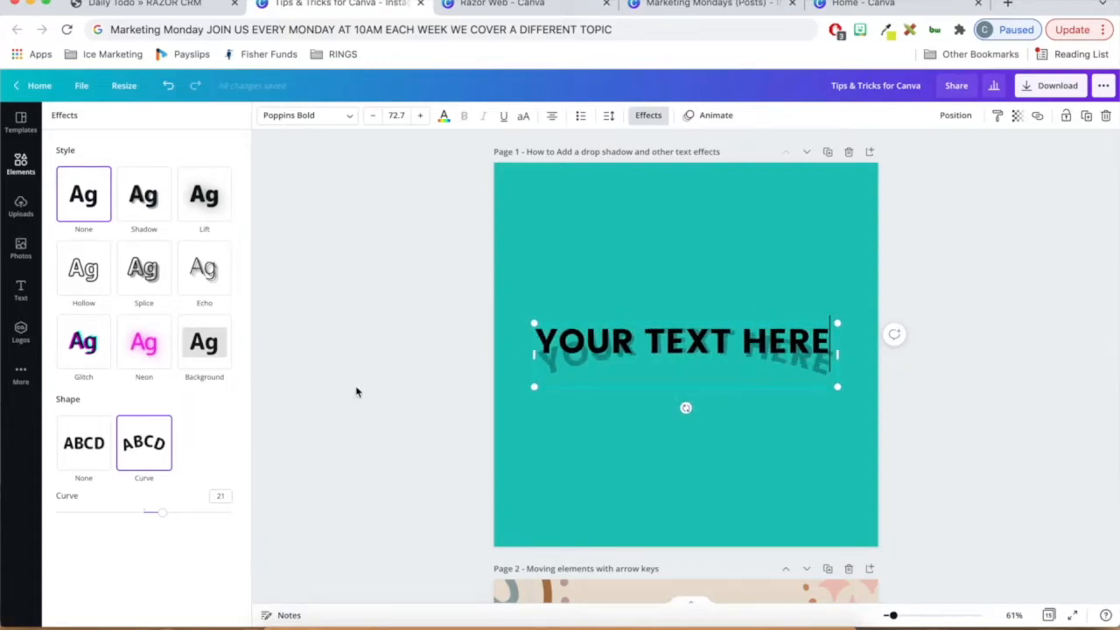
{"action": "left_click_drag", "start_coordinate": [168, 523], "coordinate": [200, 522]}
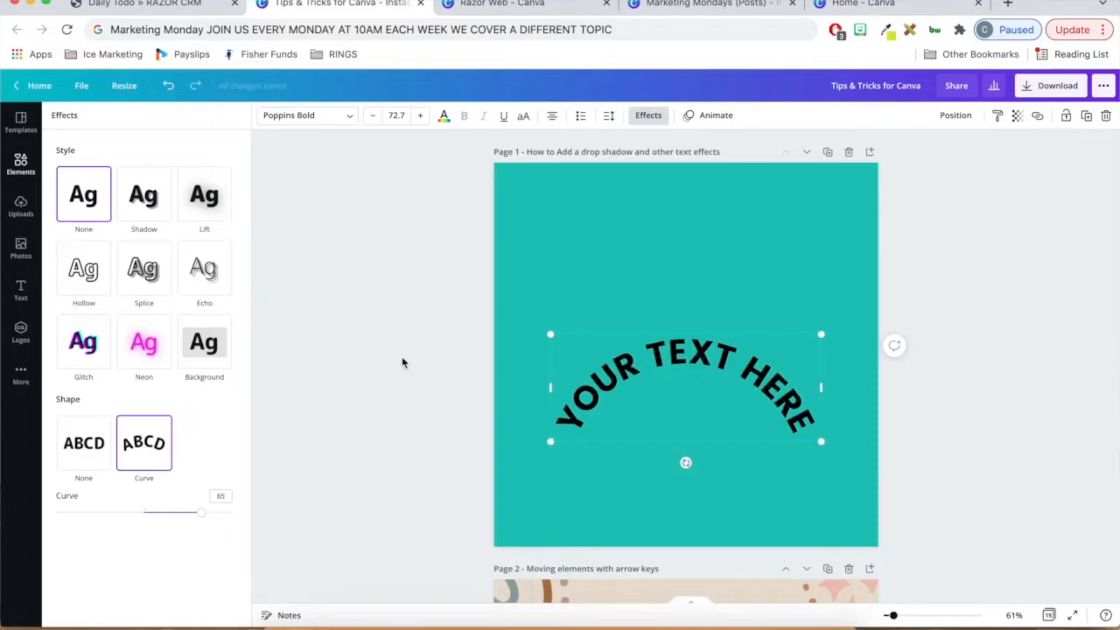
{"action": "left_click", "coordinate": [403, 357]}
{"action": "left_click", "coordinate": [411, 356]}
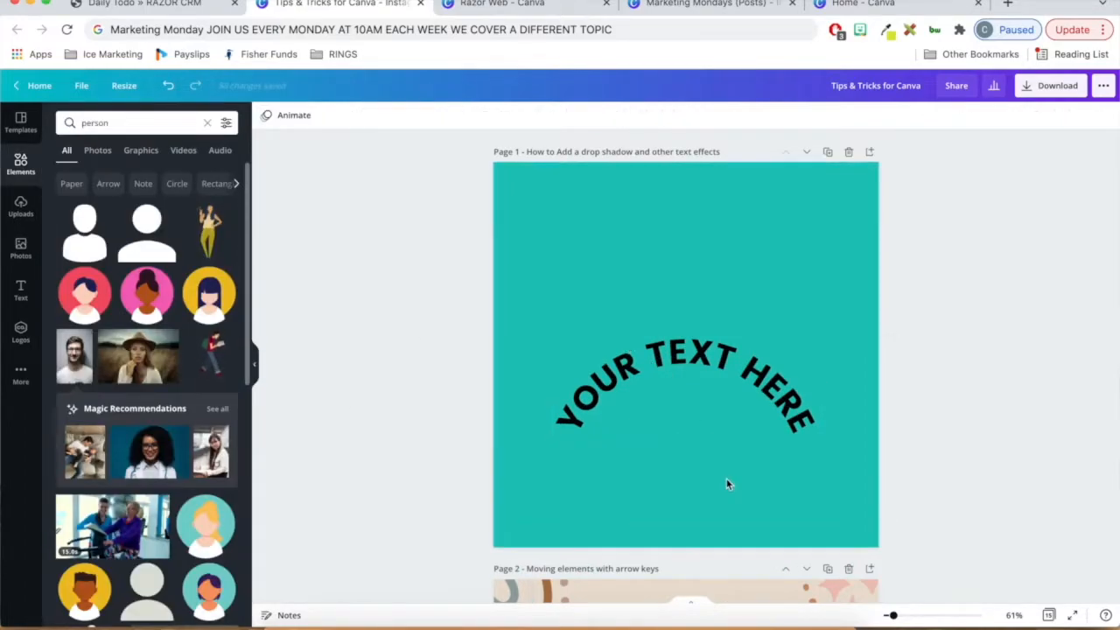
- Nudge the orange strip behind "Perfume" on page 2 right, down and left in small increments, leaving it aligned with the row
{"action": "scroll", "coordinate": [702, 276], "scroll_direction": "down", "scroll_amount": 1}
{"action": "scroll", "coordinate": [703, 277], "scroll_direction": "down", "scroll_amount": 5}
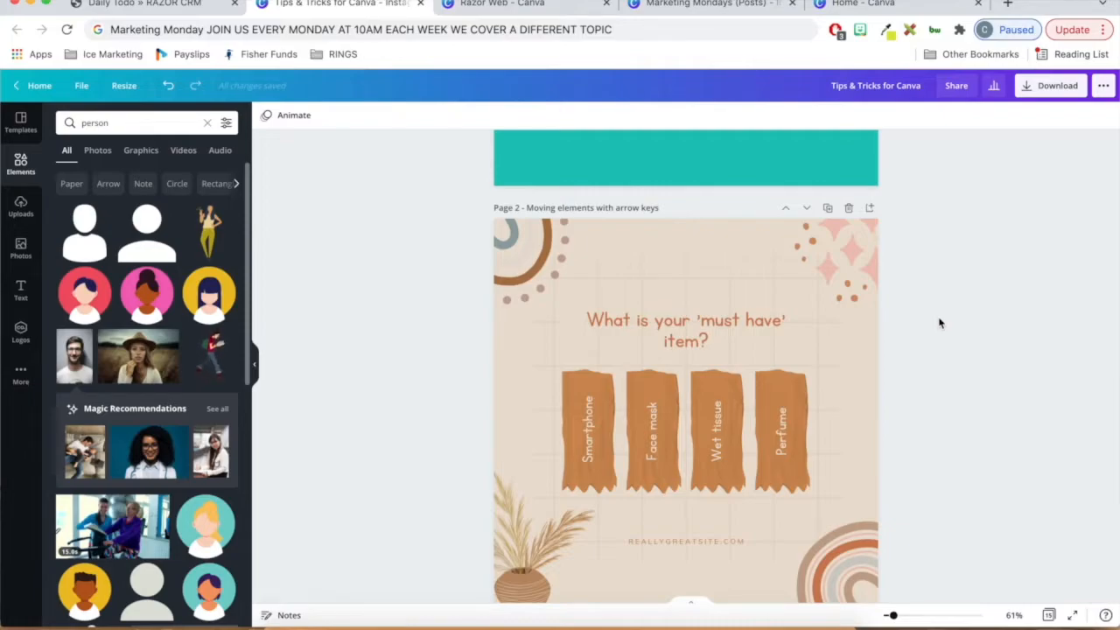
{"action": "scroll", "coordinate": [940, 323], "scroll_direction": "down", "scroll_amount": 1}
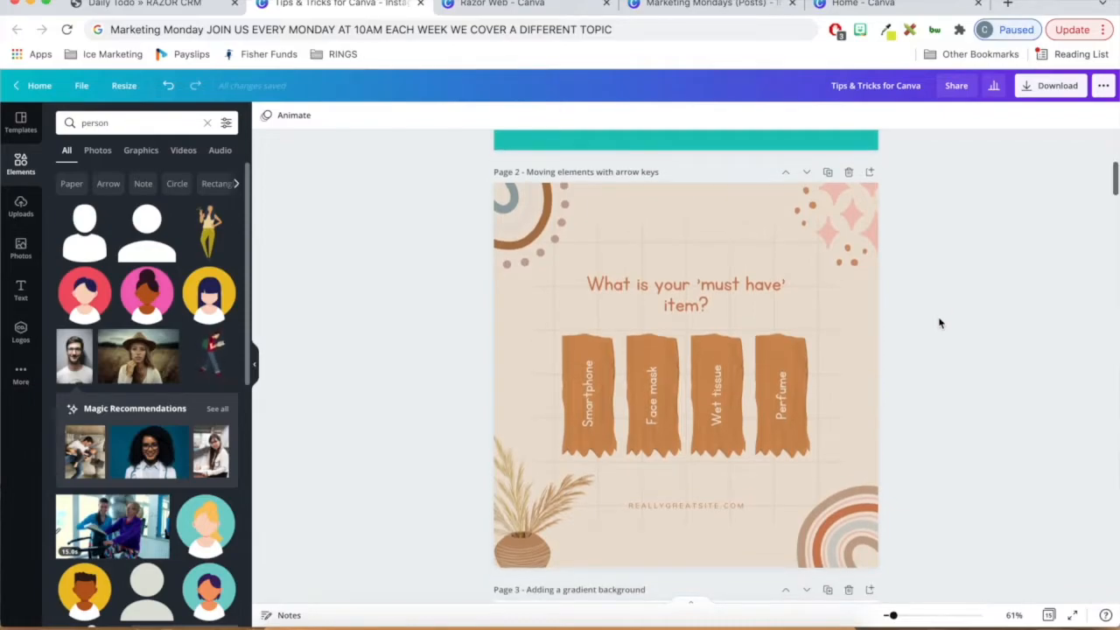
{"action": "left_click", "coordinate": [797, 358]}
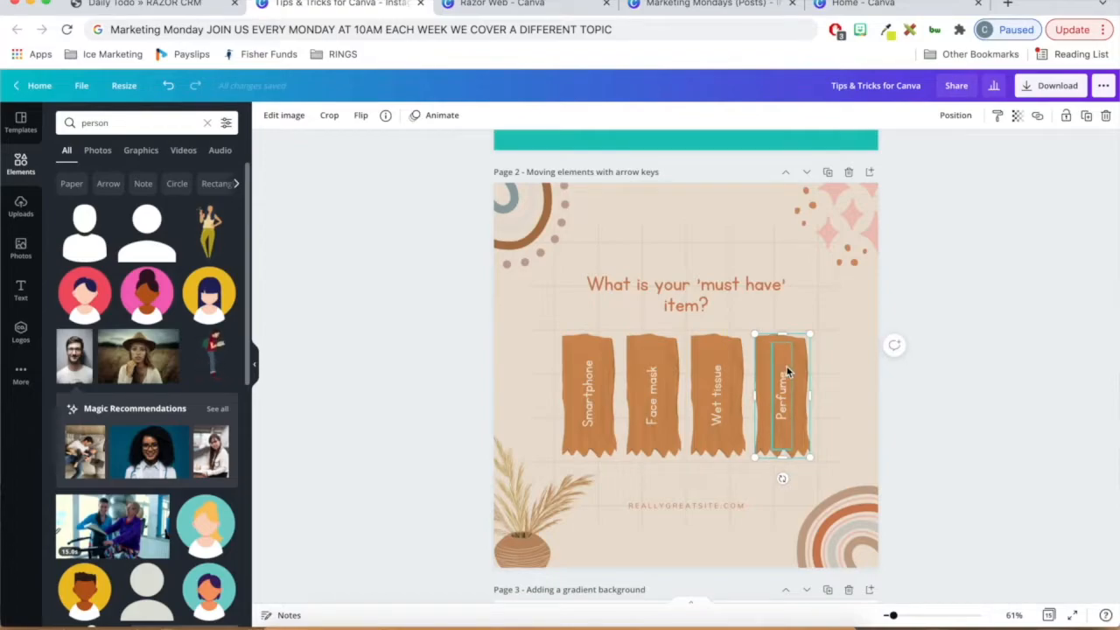
{"action": "key", "text": "Right"}
{"action": "key", "text": "Right"}
{"action": "key", "text": "Right"}
{"action": "key", "text": "Right"}
{"action": "key", "text": "Right"}
{"action": "key", "text": "Right"}
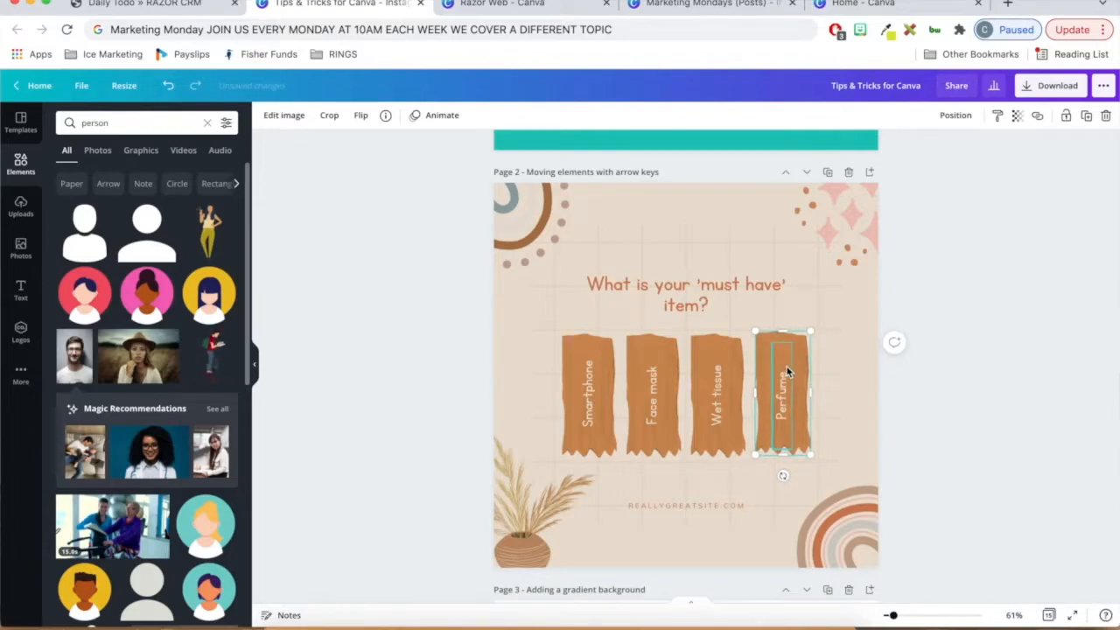
{"action": "key", "text": "Down"}
{"action": "key", "text": "Down"}
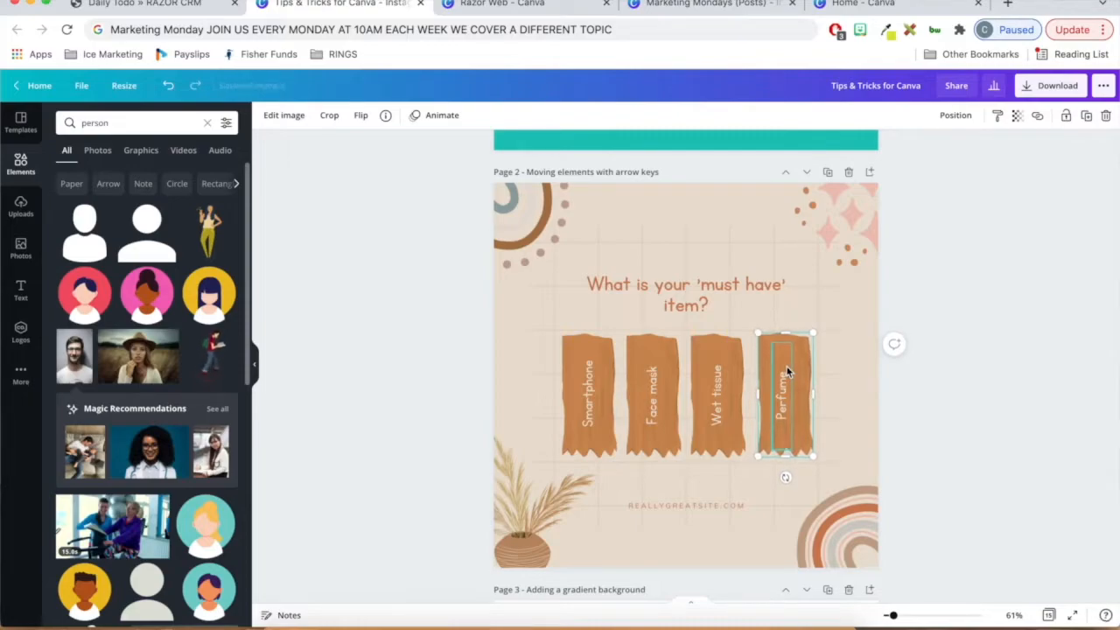
{"action": "key", "text": "Left"}
{"action": "key", "text": "Left"}
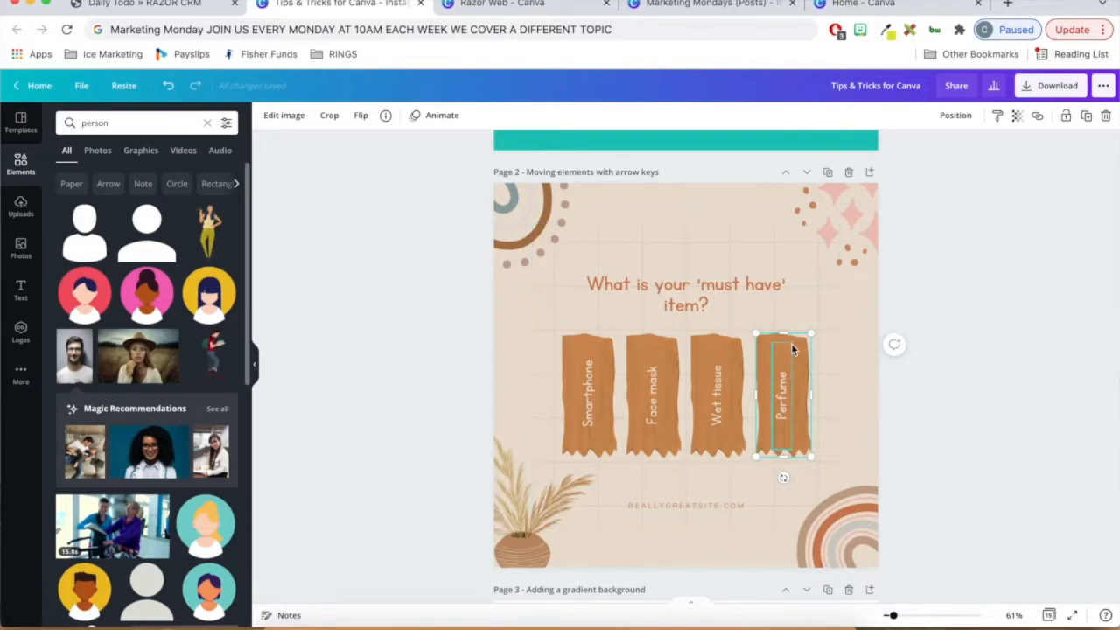
{"action": "left_click_drag", "start_coordinate": [799, 353], "coordinate": [764, 351]}
- Move page 2's "What is your 'must have' item?" heading up and left, and shift the pink star decoration in the page's upper-right corner
{"action": "left_click", "coordinate": [665, 289]}
{"action": "left_click_drag", "start_coordinate": [690, 280], "coordinate": [677, 258]}
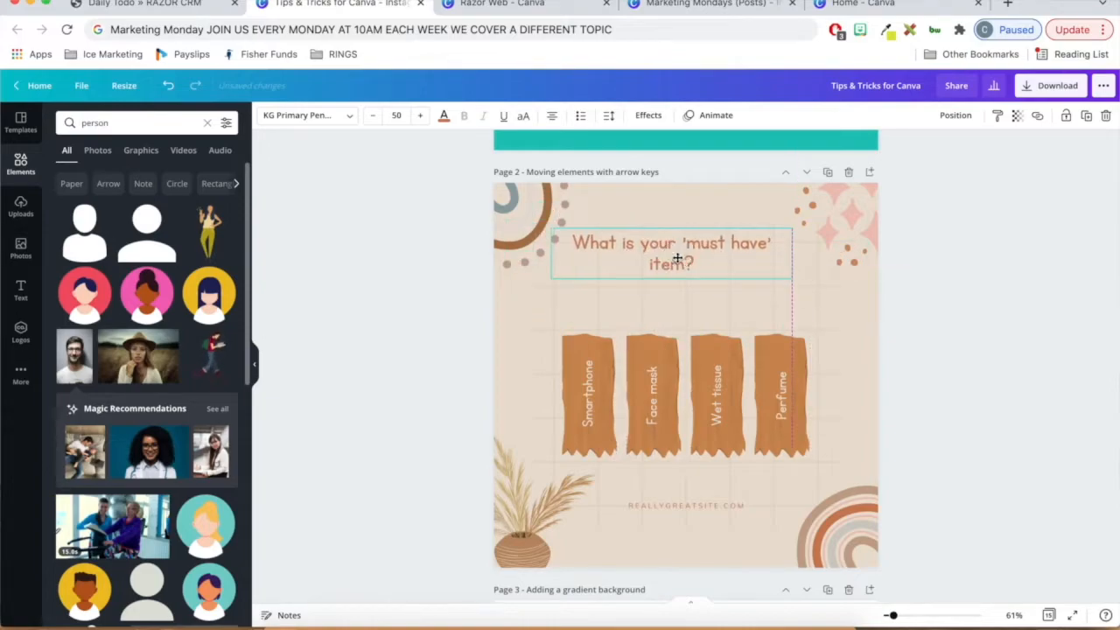
{"action": "left_click", "coordinate": [828, 242]}
{"action": "left_click_drag", "start_coordinate": [844, 261], "coordinate": [884, 208]}
- Nudge the "What is your 'must have' item?" heading down and right, and recentre it just above the four strips
{"action": "left_click", "coordinate": [685, 267]}
{"action": "key", "text": "Down"}
{"action": "key", "text": "Down"}
{"action": "key", "text": "Down"}
{"action": "key", "text": "Down"}
{"action": "key", "text": "Down"}
{"action": "key", "text": "Down"}
{"action": "key", "text": "Right"}
{"action": "key", "text": "Right"}
{"action": "key", "text": "Right"}
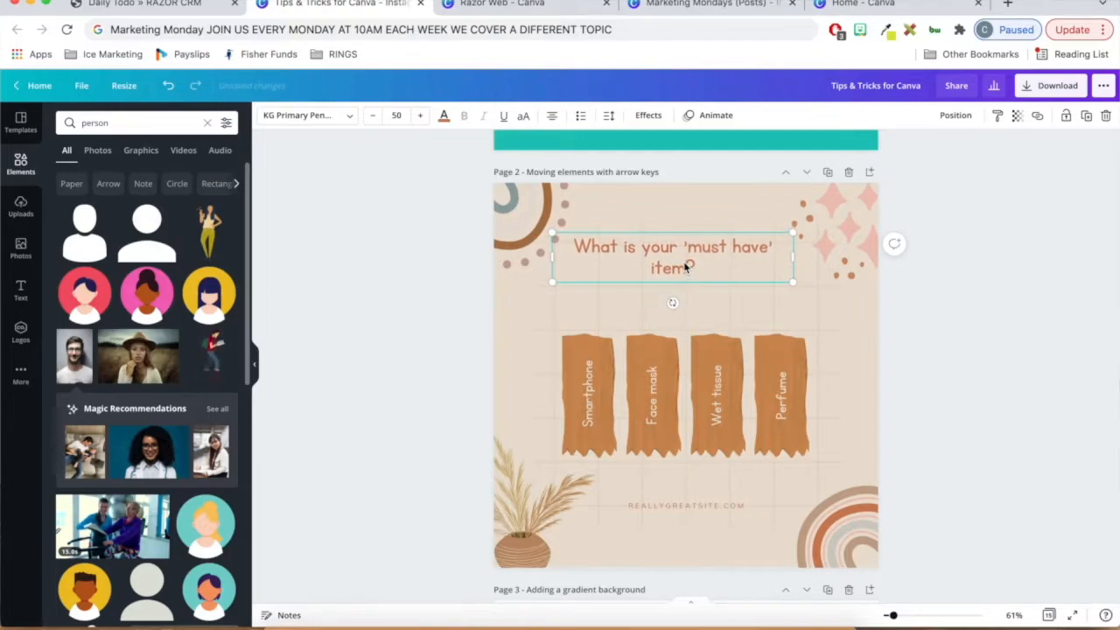
{"action": "left_click_drag", "start_coordinate": [674, 302], "coordinate": [698, 298]}
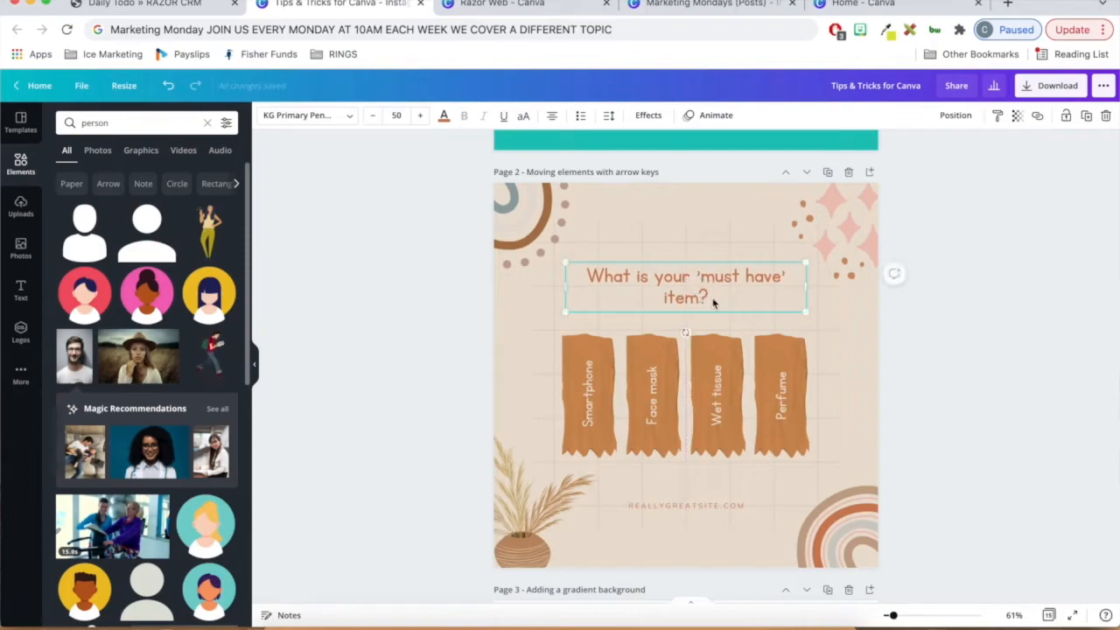
- Select the blank page 3 and search the elements library for "gradient"
{"action": "scroll", "coordinate": [980, 240], "scroll_direction": "down", "scroll_amount": 3}
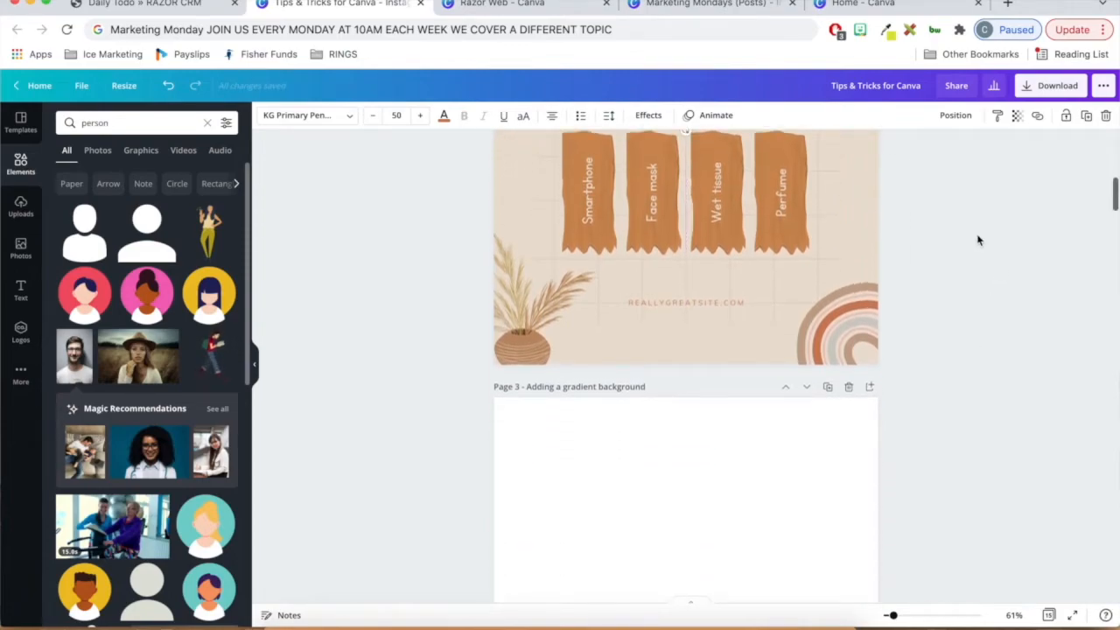
{"action": "scroll", "coordinate": [978, 239], "scroll_direction": "down", "scroll_amount": 3}
{"action": "left_click", "coordinate": [775, 350]}
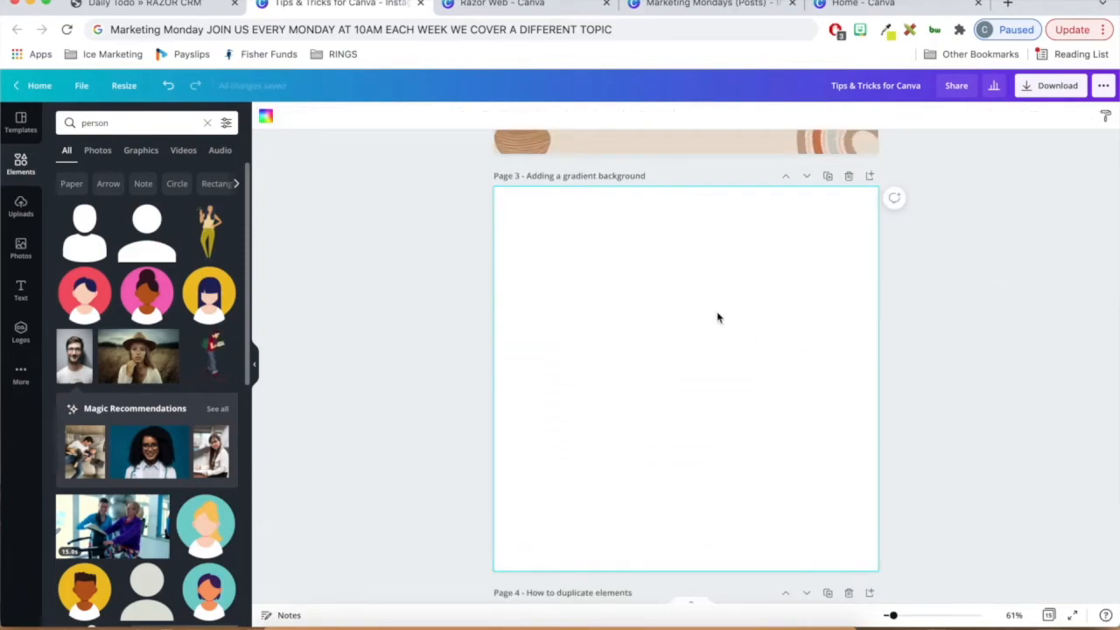
{"action": "left_click", "coordinate": [132, 123]}
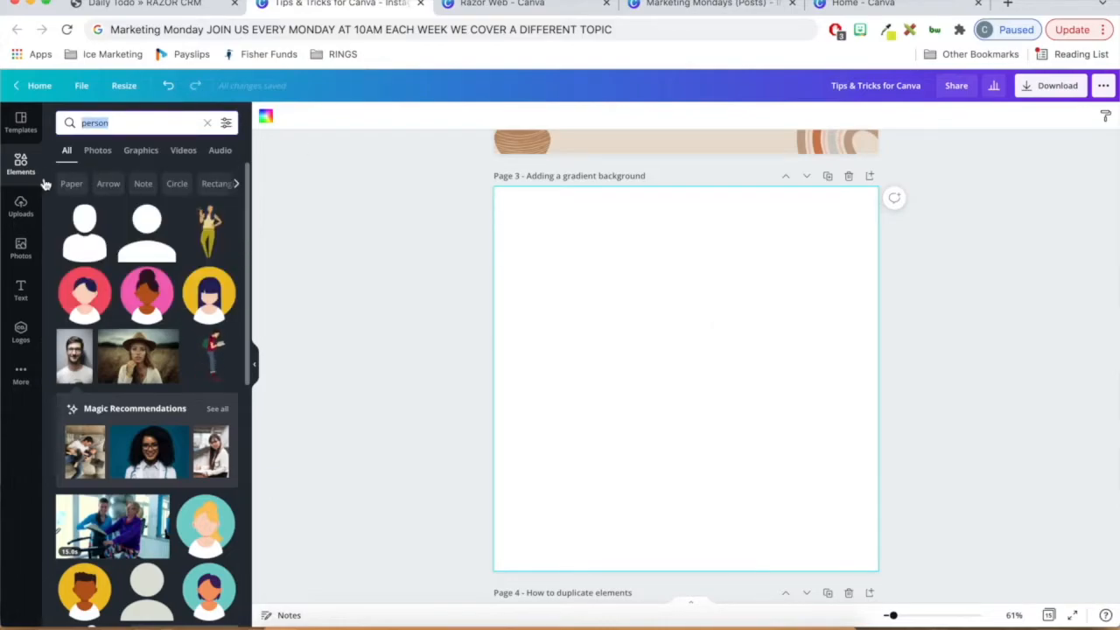
{"action": "left_click", "coordinate": [21, 162]}
{"action": "left_click", "coordinate": [108, 122]}
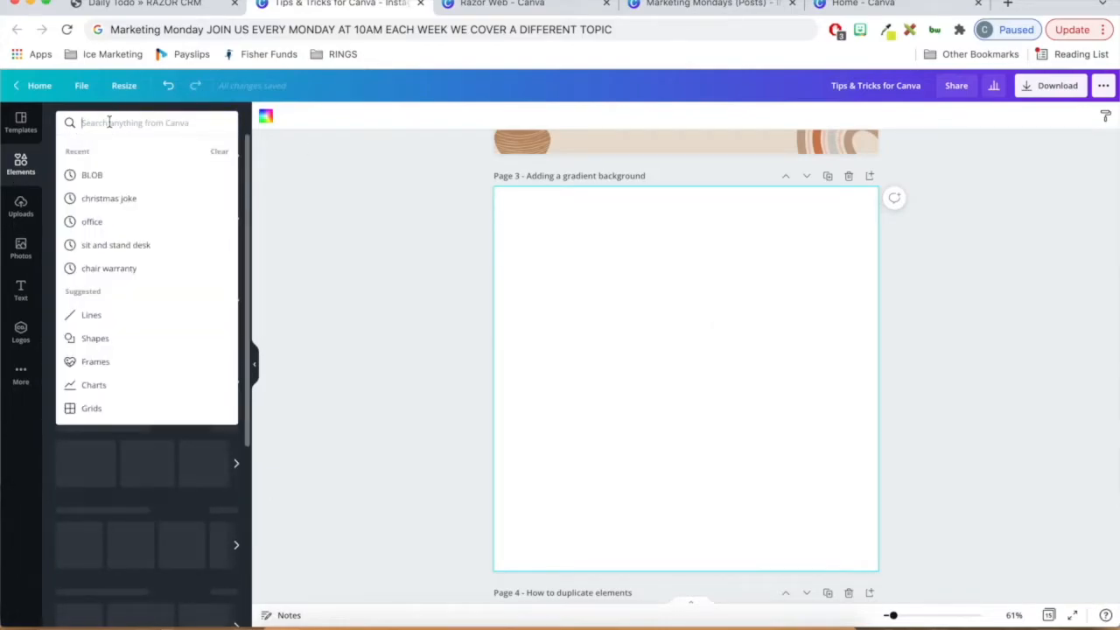
{"action": "type", "text": "GRADIENT"}
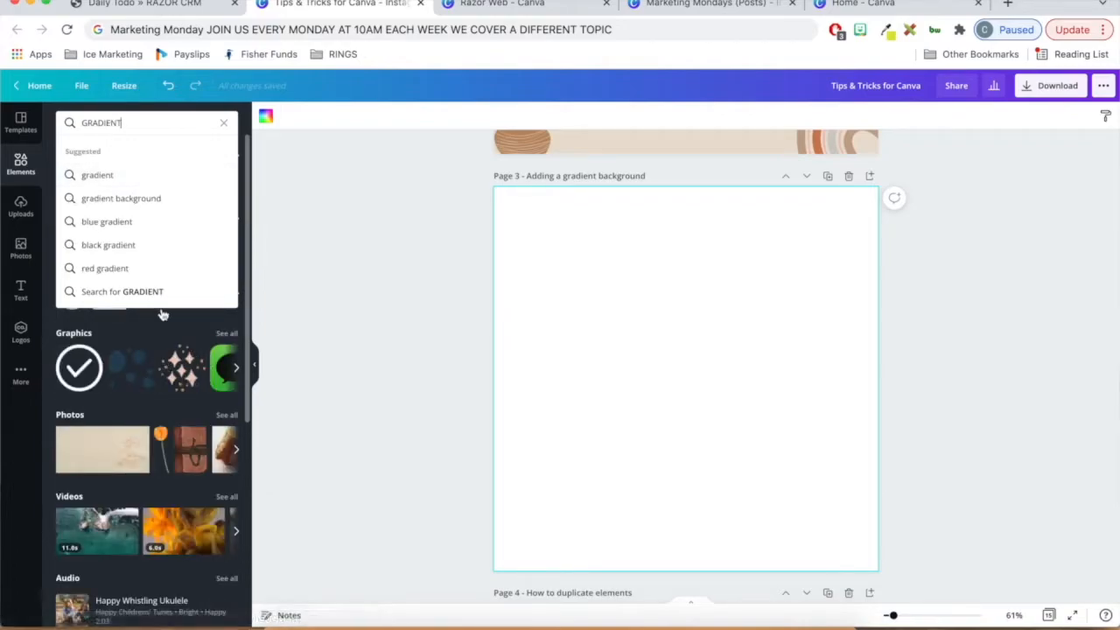
{"action": "left_click", "coordinate": [110, 174]}
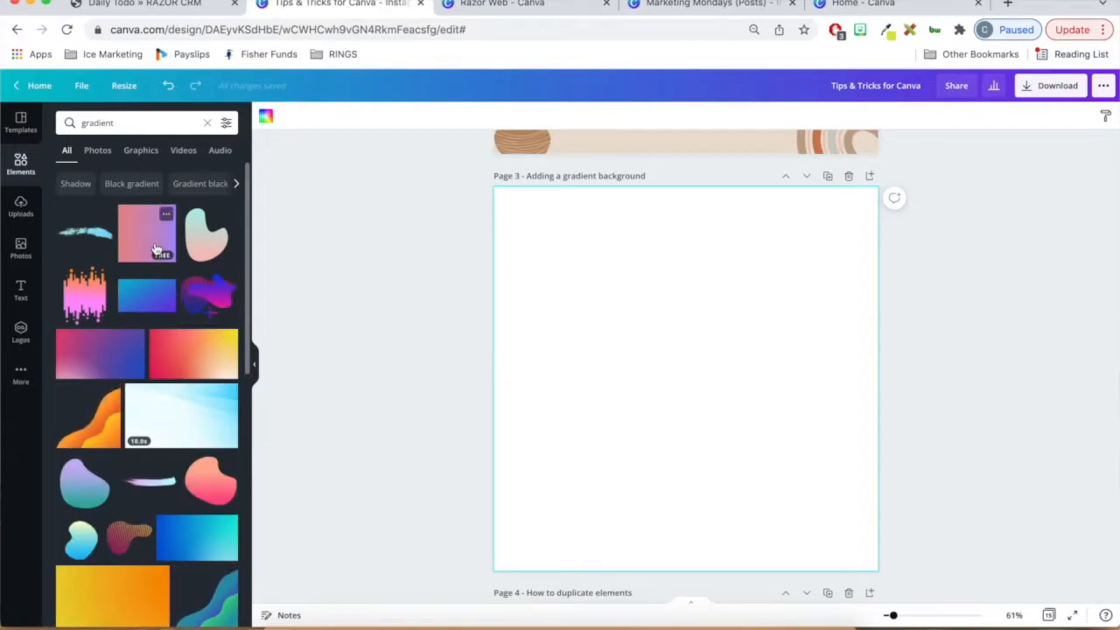
- Add the coral-to-purple gradient square to page 3 and enlarge it to fill the whole page
{"action": "left_click", "coordinate": [156, 249]}
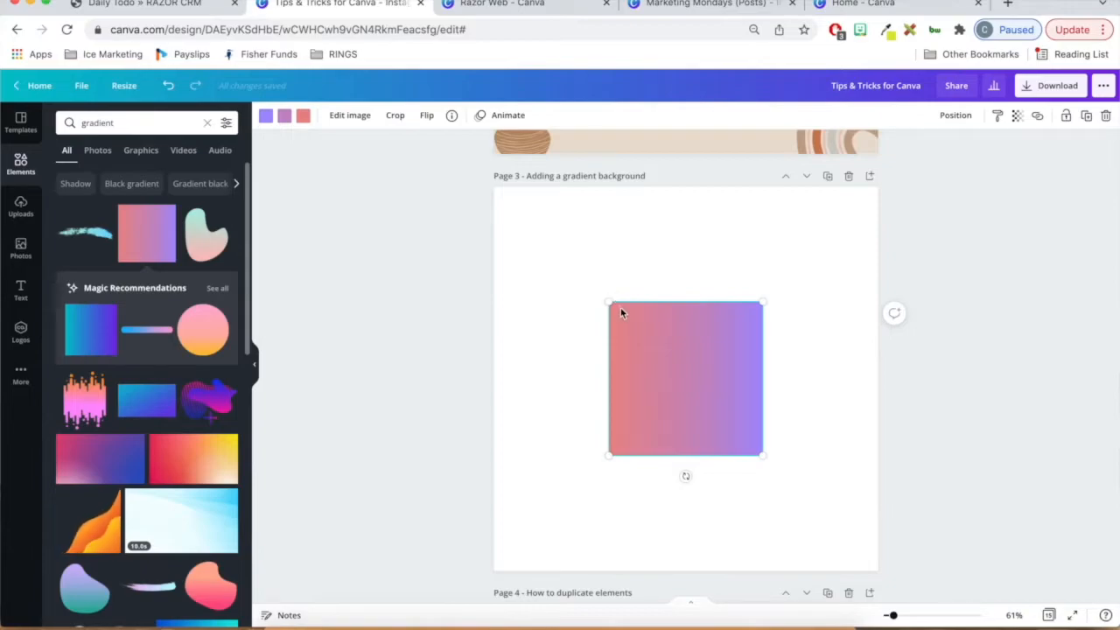
{"action": "left_click_drag", "start_coordinate": [609, 301], "coordinate": [503, 193]}
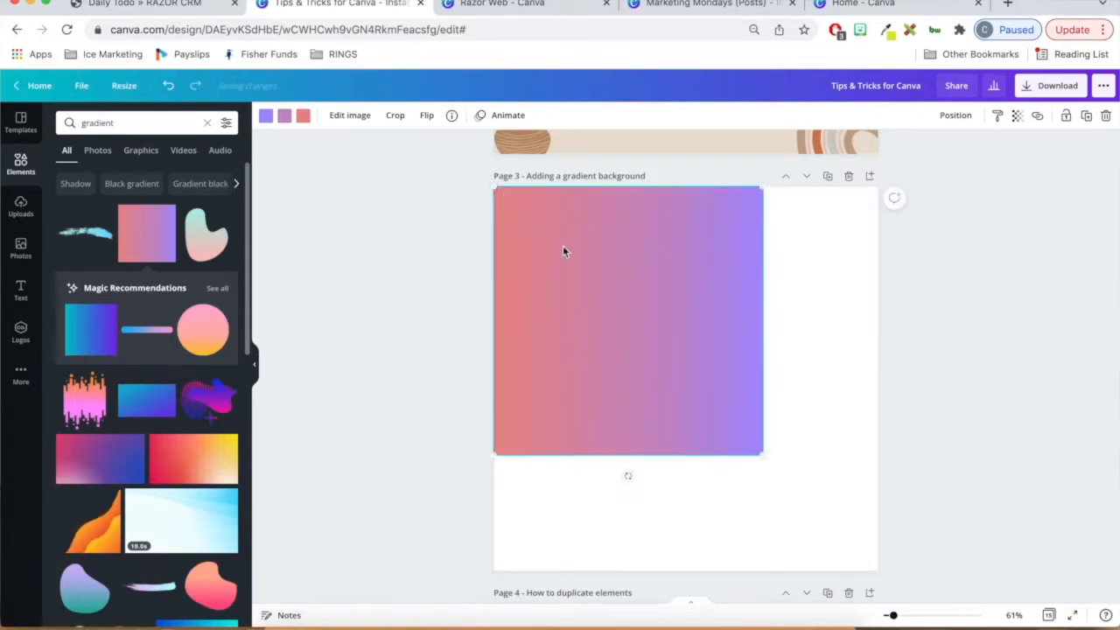
{"action": "left_click_drag", "start_coordinate": [762, 455], "coordinate": [877, 574]}
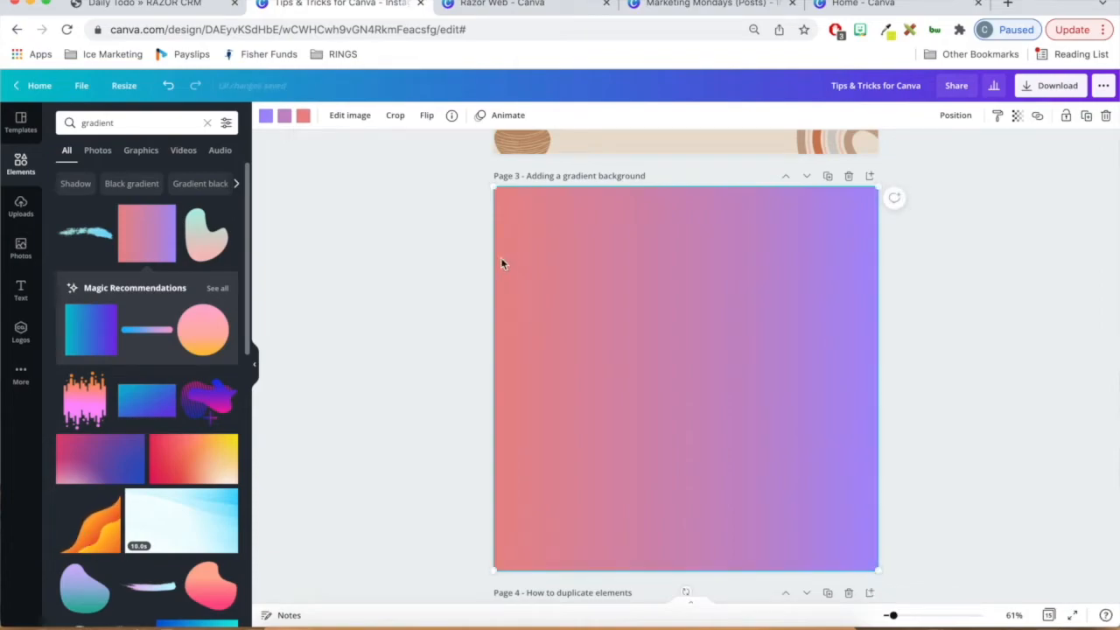
- Recolour the three-colour gradient square with dark navy, teal and bright blue
{"action": "left_click", "coordinate": [266, 117]}
{"action": "left_click", "coordinate": [131, 177]}
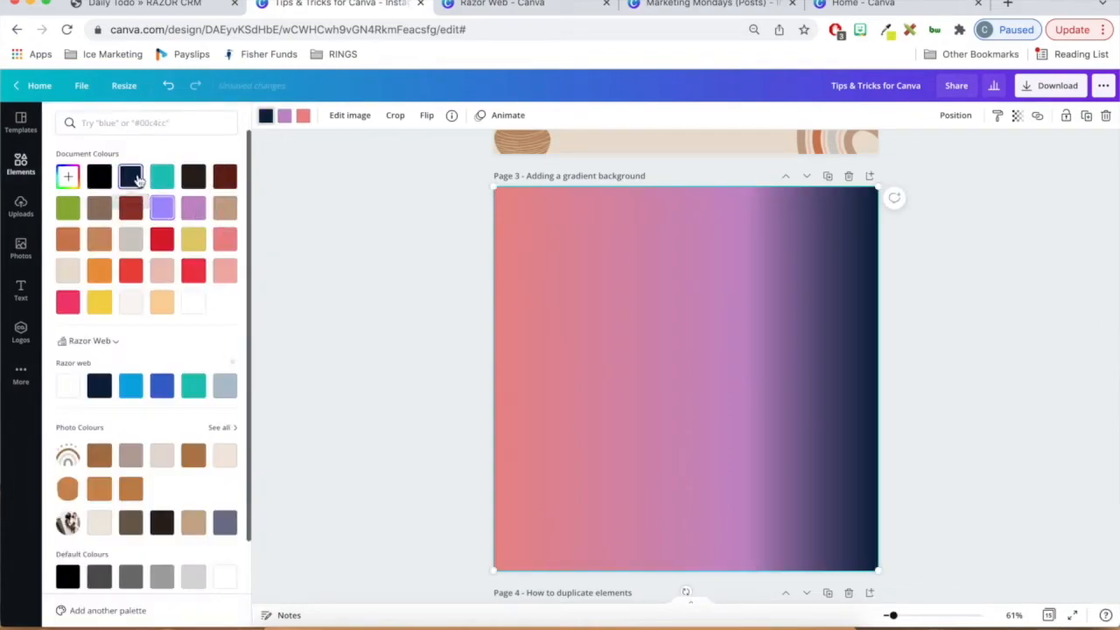
{"action": "left_click", "coordinate": [162, 177]}
{"action": "left_click", "coordinate": [303, 115]}
{"action": "left_click", "coordinate": [131, 386]}
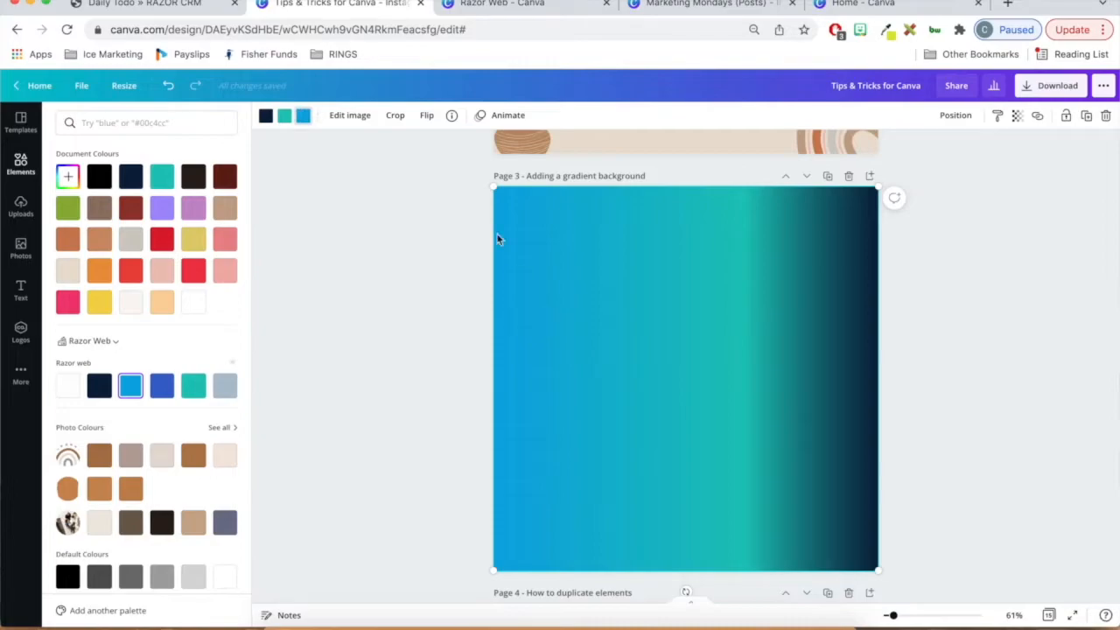
- Delete the recoloured three-colour gradient square from page 3
{"action": "mouse_move", "coordinate": [493, 186]}
{"action": "left_mouse_down"}
{"action": "mouse_move", "coordinate": [583, 280]}
{"action": "mouse_move", "coordinate": [482, 196]}
{"action": "left_mouse_up"}
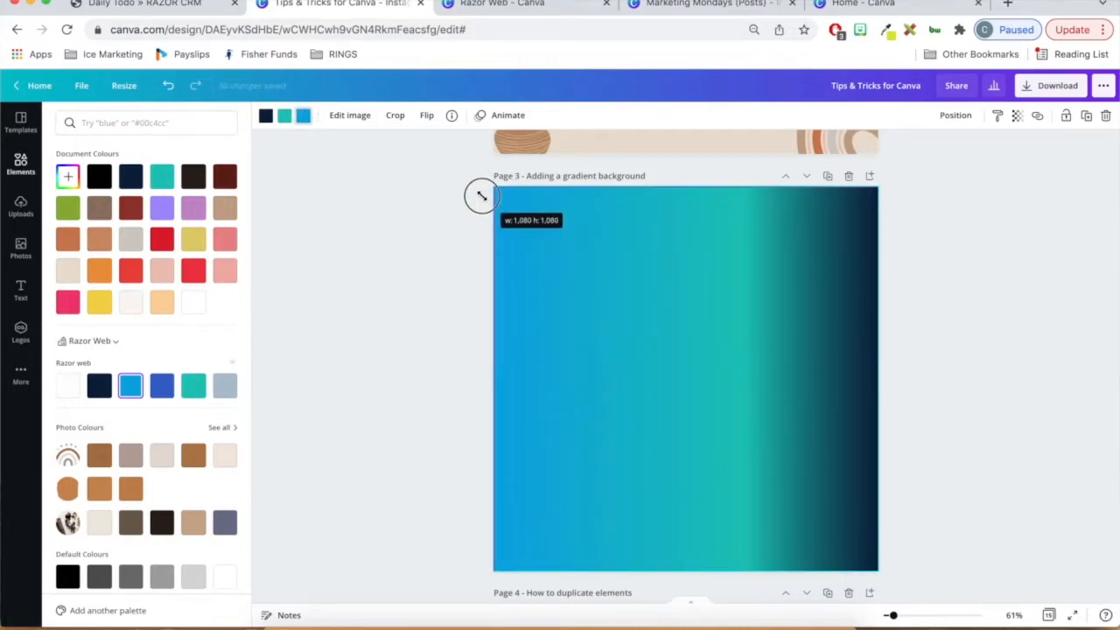
{"action": "left_click", "coordinate": [490, 350]}
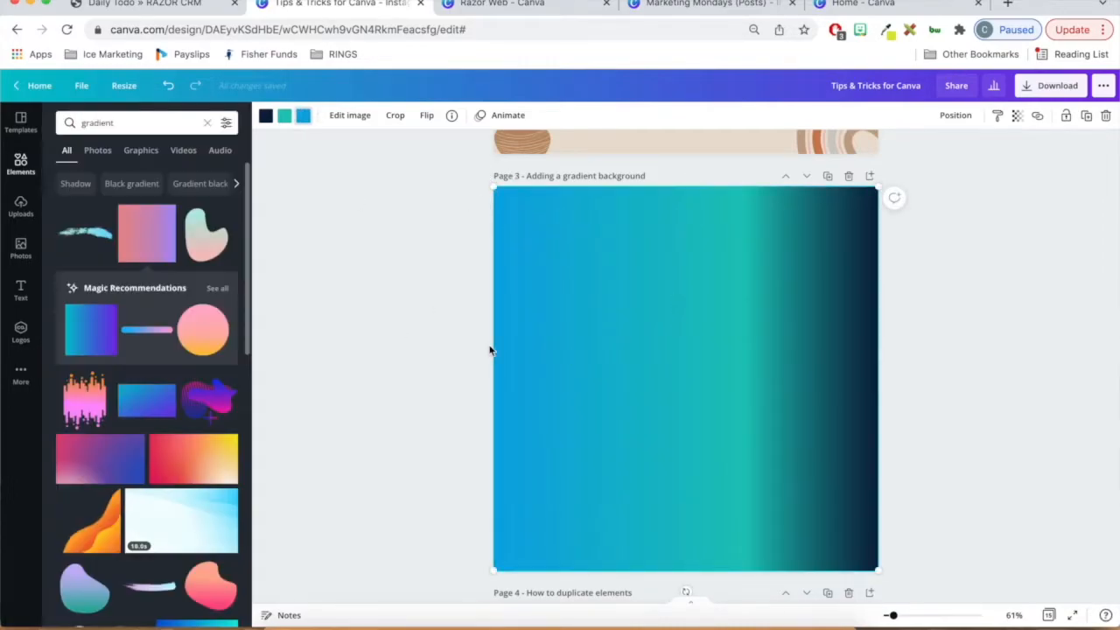
{"action": "key", "text": "Delete"}
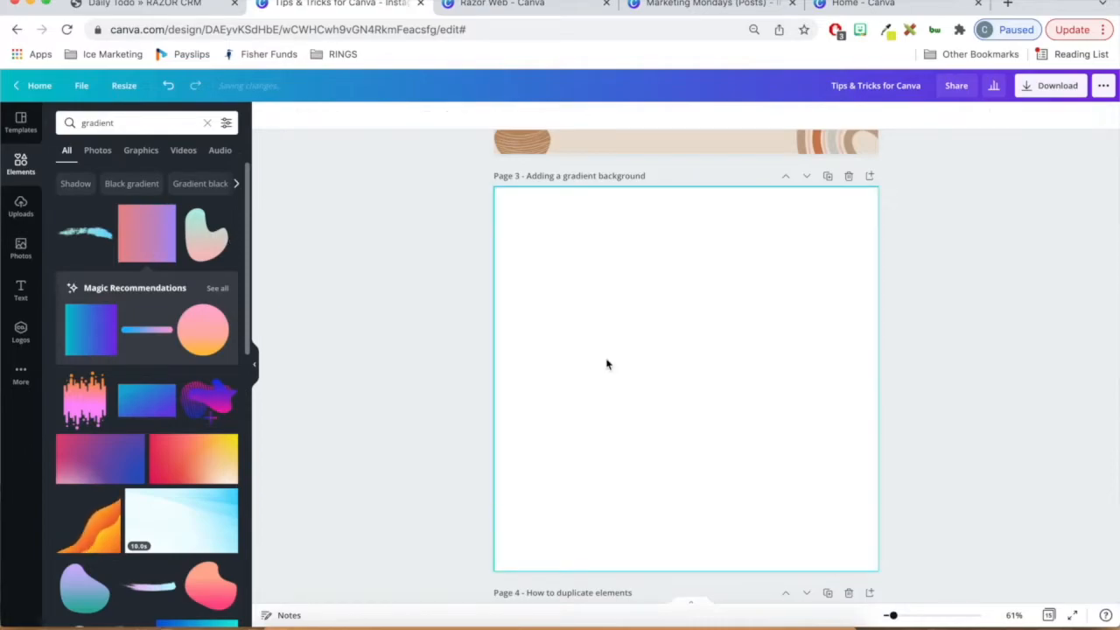
- Add the recommended teal-to-purple gradient square to page 3 and enlarge it to cover the entire page
{"action": "left_click", "coordinate": [91, 330]}
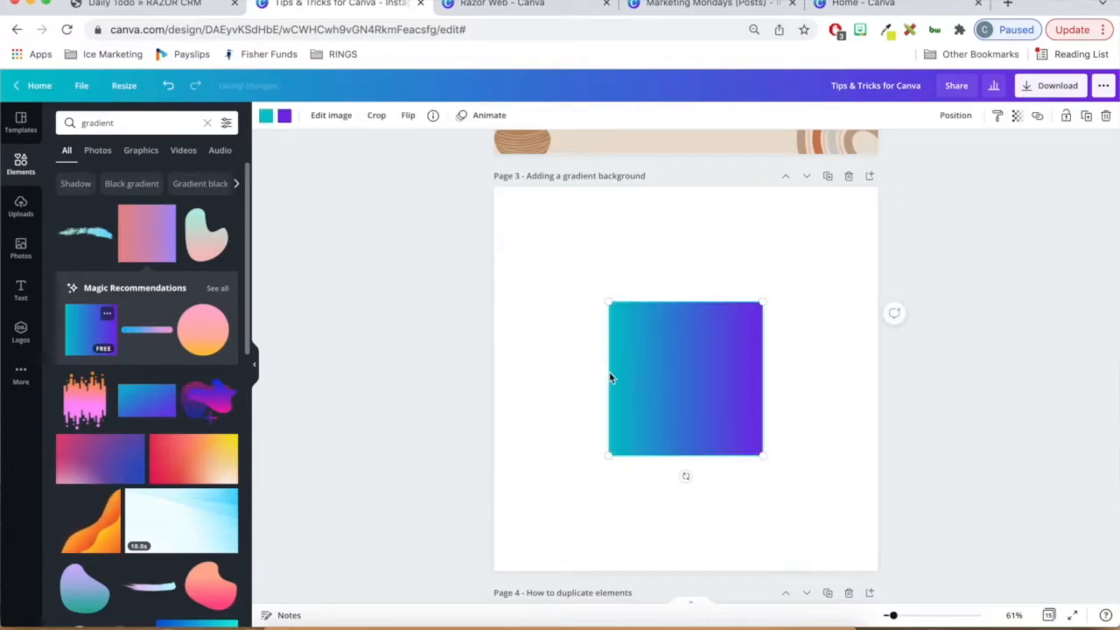
{"action": "left_click_drag", "start_coordinate": [609, 300], "coordinate": [494, 186]}
{"action": "left_click_drag", "start_coordinate": [756, 448], "coordinate": [870, 562]}
- Change the gradient's teal to the Razor web bright blue and its purple to the brand's royal blue
{"action": "left_click", "coordinate": [264, 120]}
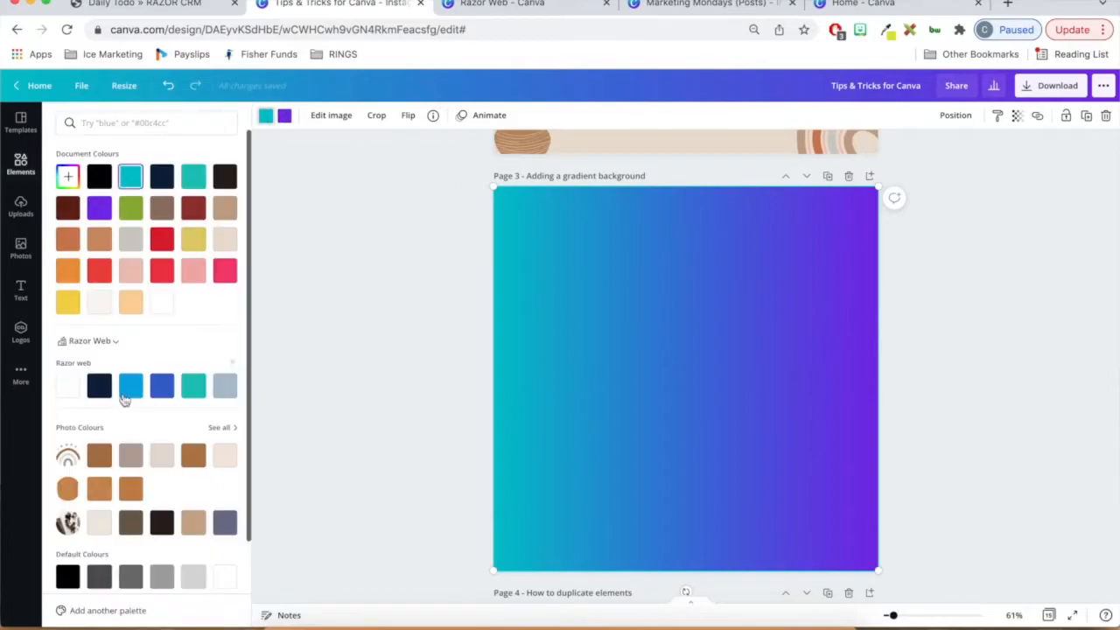
{"action": "left_click", "coordinate": [130, 386]}
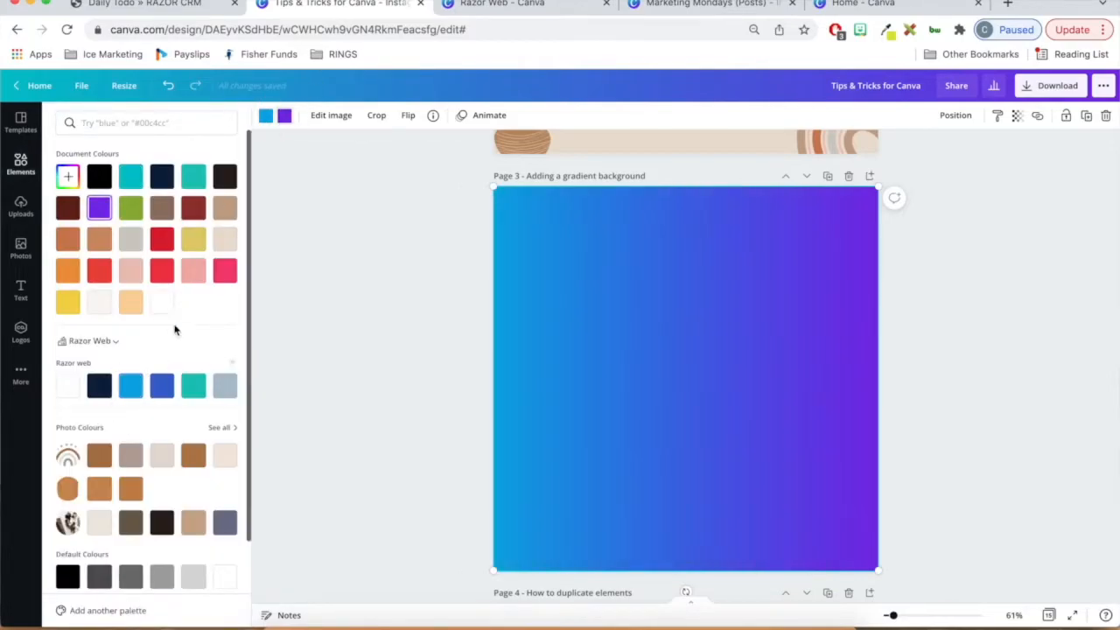
{"action": "left_click", "coordinate": [162, 386]}
{"action": "left_click", "coordinate": [950, 376]}
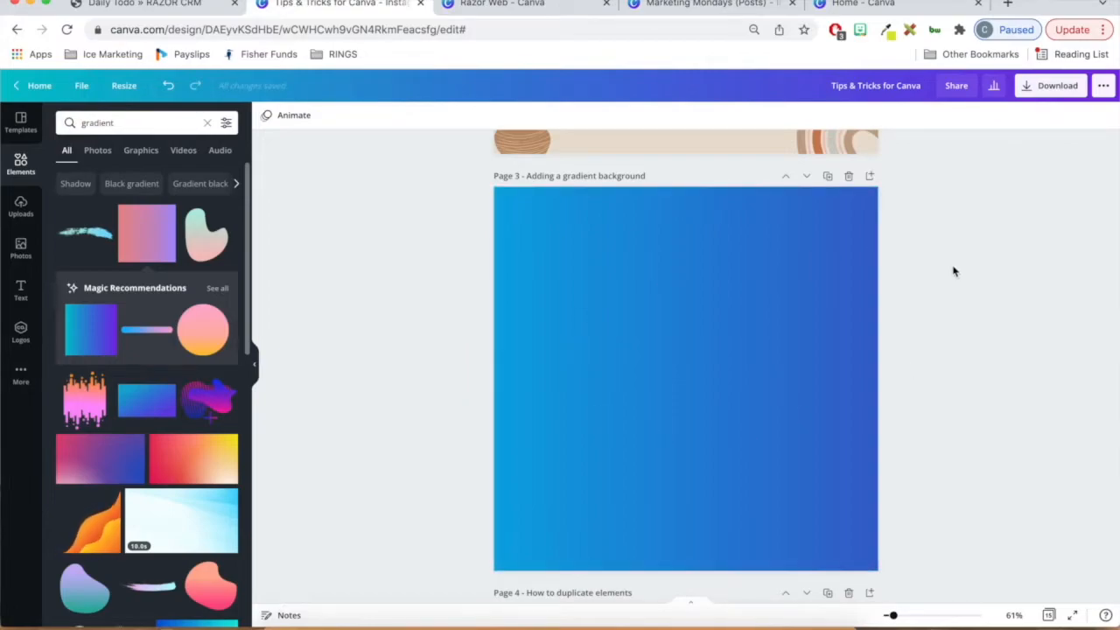
- Duplicate the white speech bubble on page 4 and move the copy to the right and slightly up
{"action": "scroll", "coordinate": [954, 271], "scroll_direction": "down", "scroll_amount": 5}
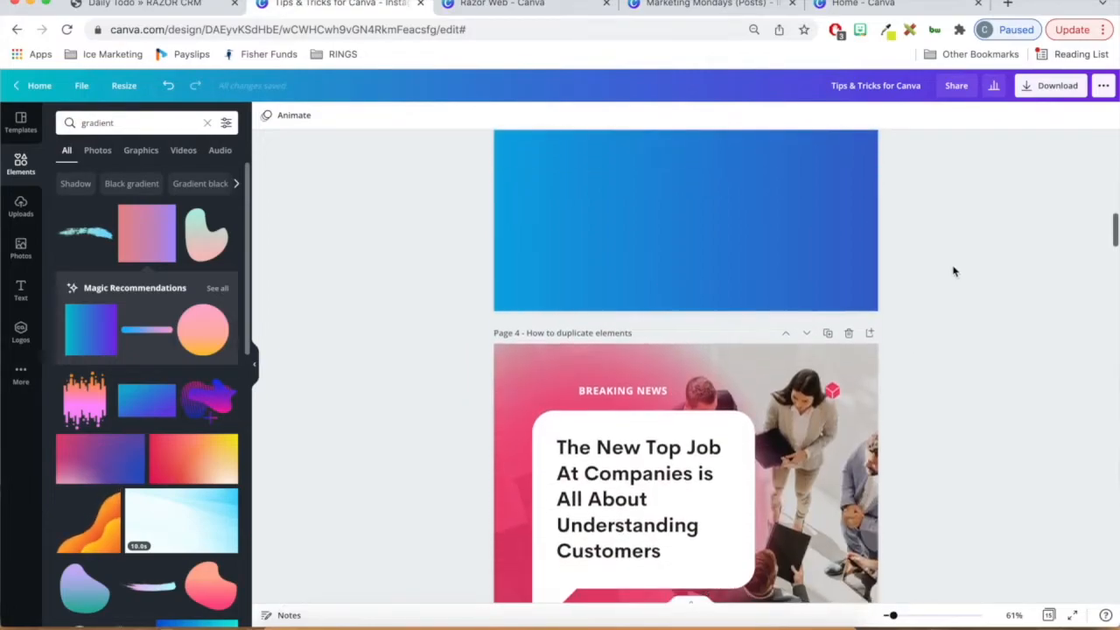
{"action": "scroll", "coordinate": [953, 272], "scroll_direction": "down", "scroll_amount": 3}
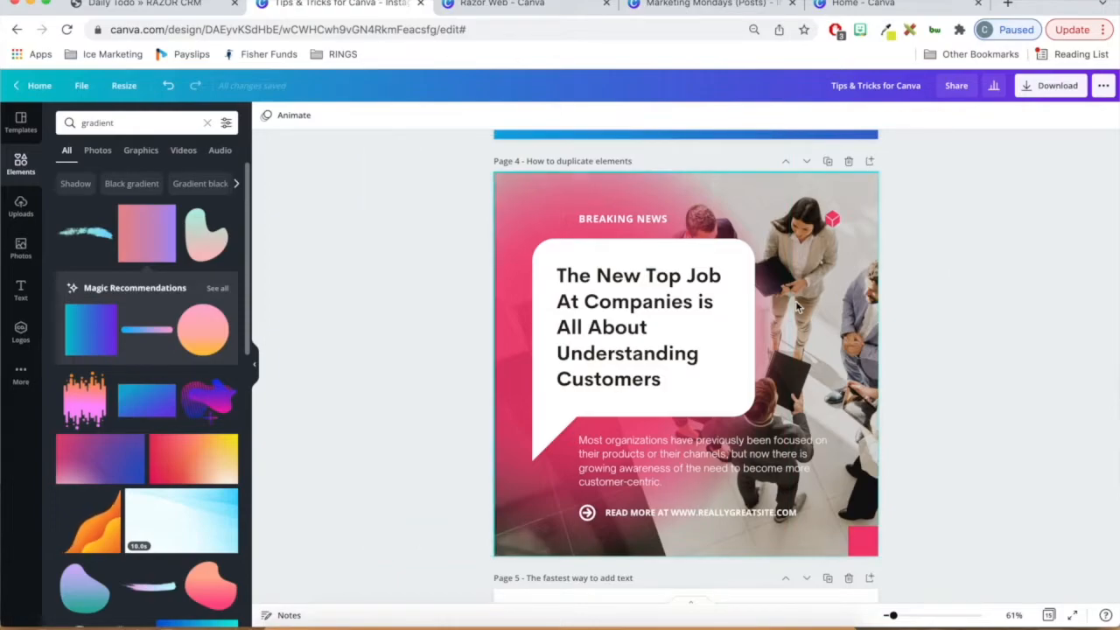
{"action": "left_click", "coordinate": [645, 333]}
{"action": "left_click", "coordinate": [717, 257]}
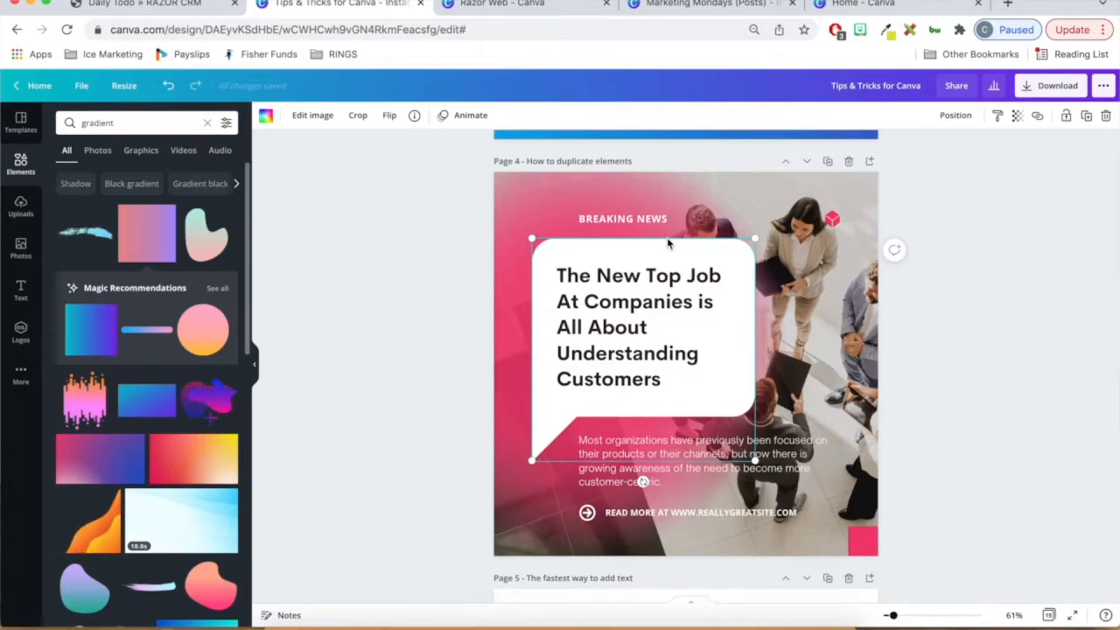
{"action": "key", "text": "super+d"}
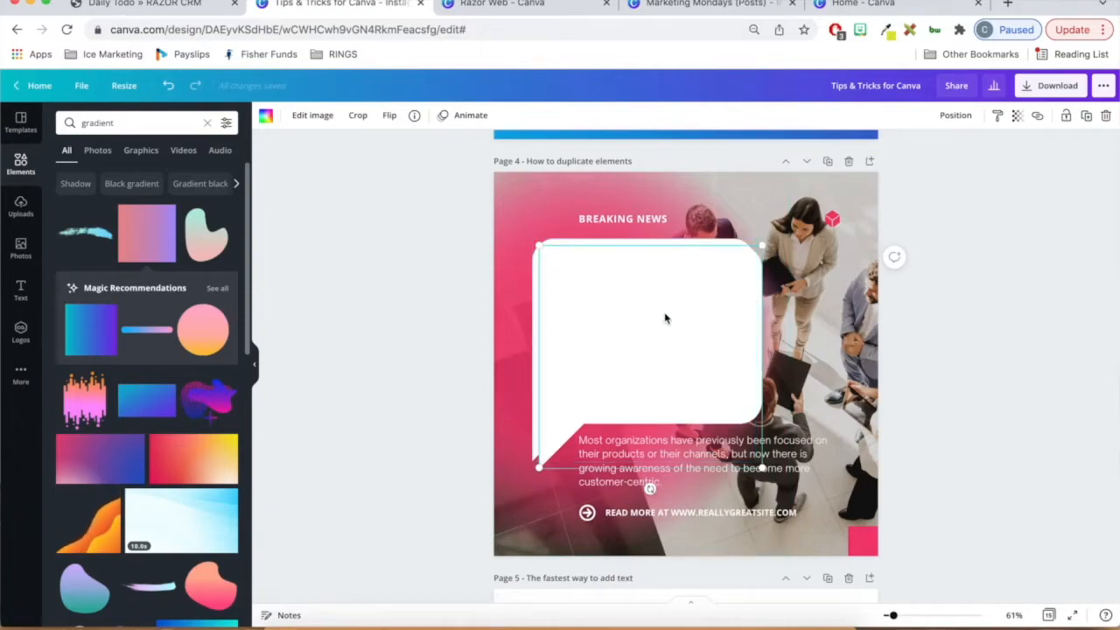
{"action": "left_click_drag", "start_coordinate": [665, 318], "coordinate": [737, 291]}
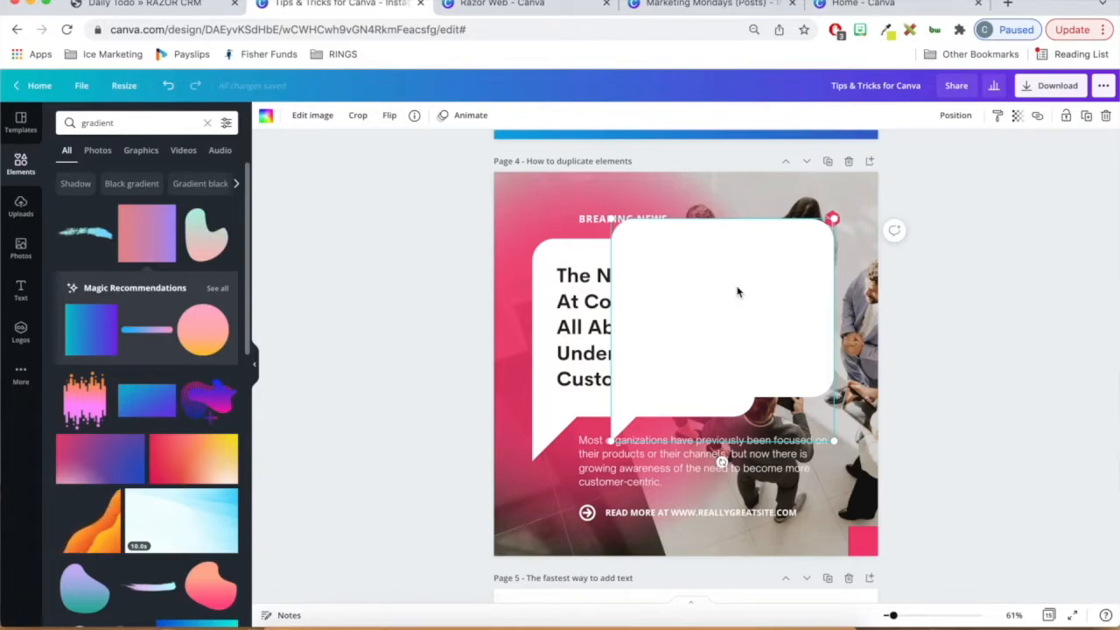
- Undo the move and the duplication of the speech bubble
{"action": "key", "text": "super+z"}
{"action": "key", "text": "super+z"}
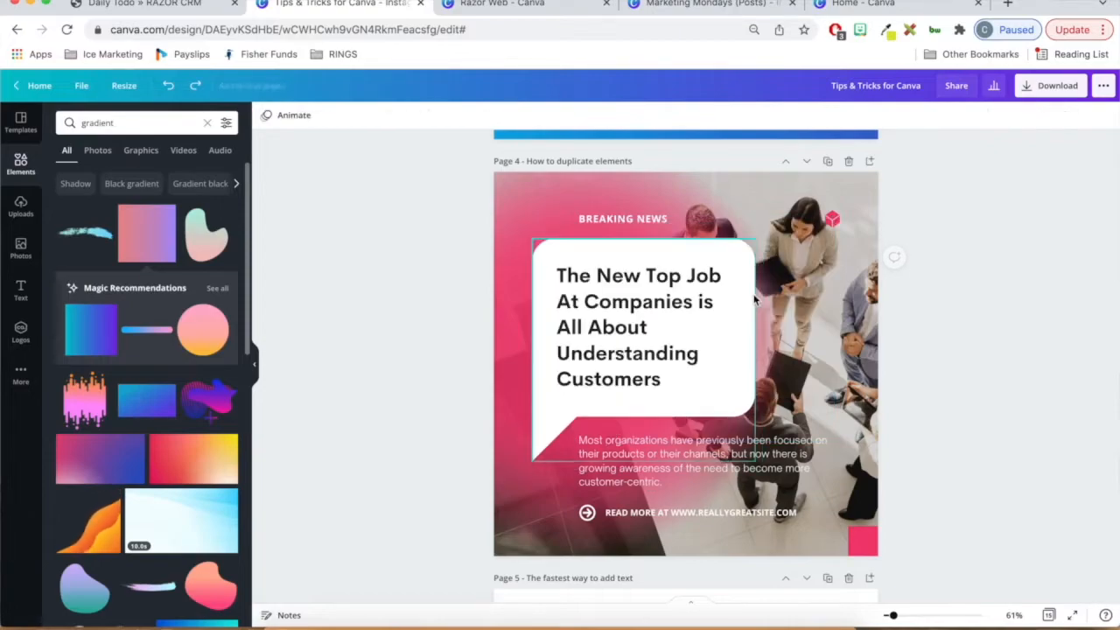
- Place a copy of the white speech bubble to its right at the same height, partly overlapping the original
{"action": "left_click", "coordinate": [626, 258]}
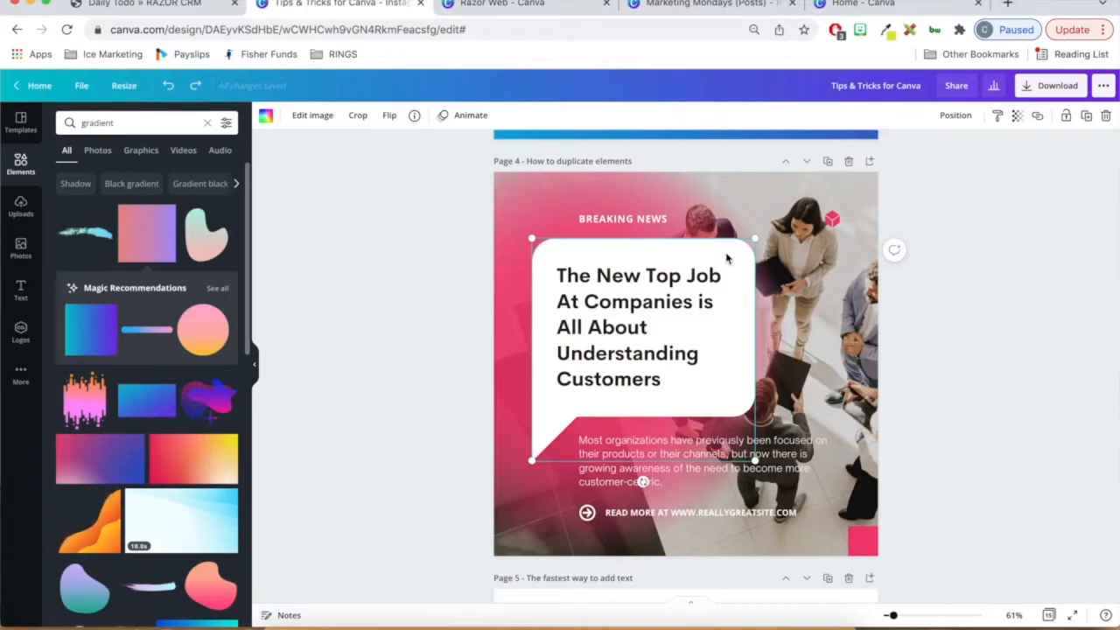
{"action": "left_click_drag", "start_coordinate": [730, 253], "coordinate": [845, 267]}
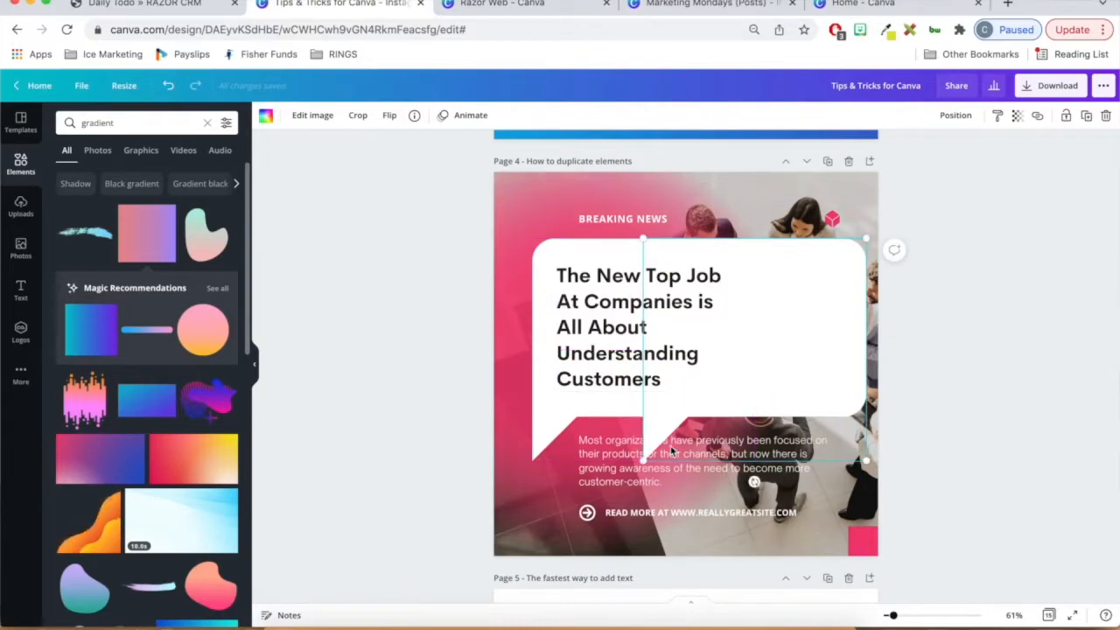
- Shrink the copied speech bubble to about 234 × 234 and place it just right of the original bubble
{"action": "left_click_drag", "start_coordinate": [644, 460], "coordinate": [800, 335]}
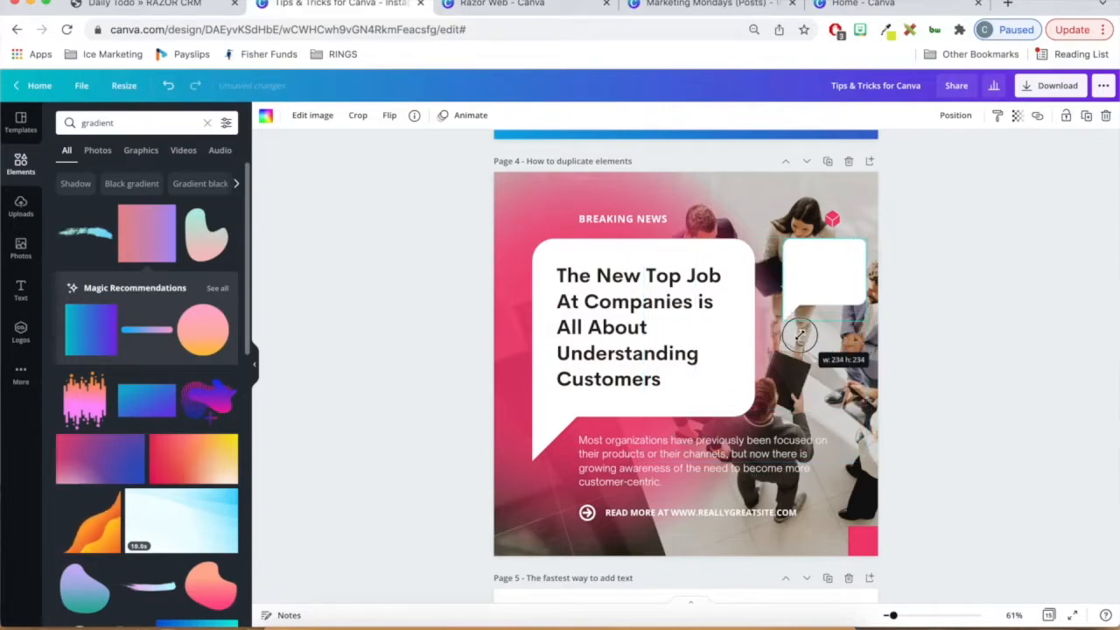
{"action": "mouse_move", "coordinate": [825, 287]}
{"action": "left_mouse_down"}
{"action": "mouse_move", "coordinate": [808, 302]}
{"action": "mouse_move", "coordinate": [806, 290]}
{"action": "left_mouse_up"}
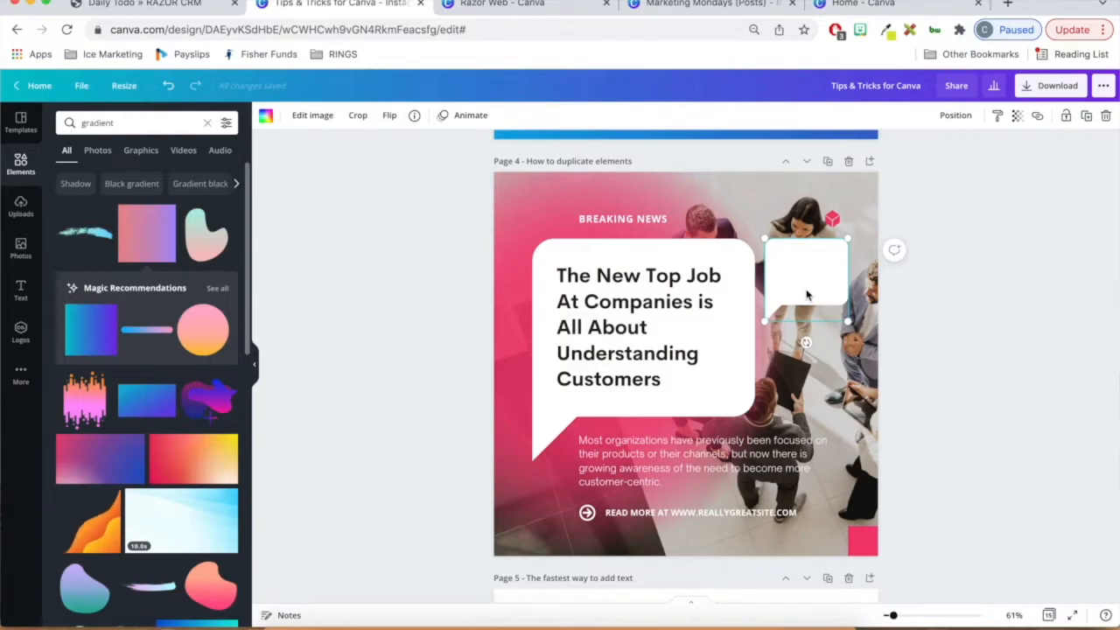
- Copy and paste the small speech bubble and position the new copy directly beneath it
{"action": "right_click", "coordinate": [807, 295]}
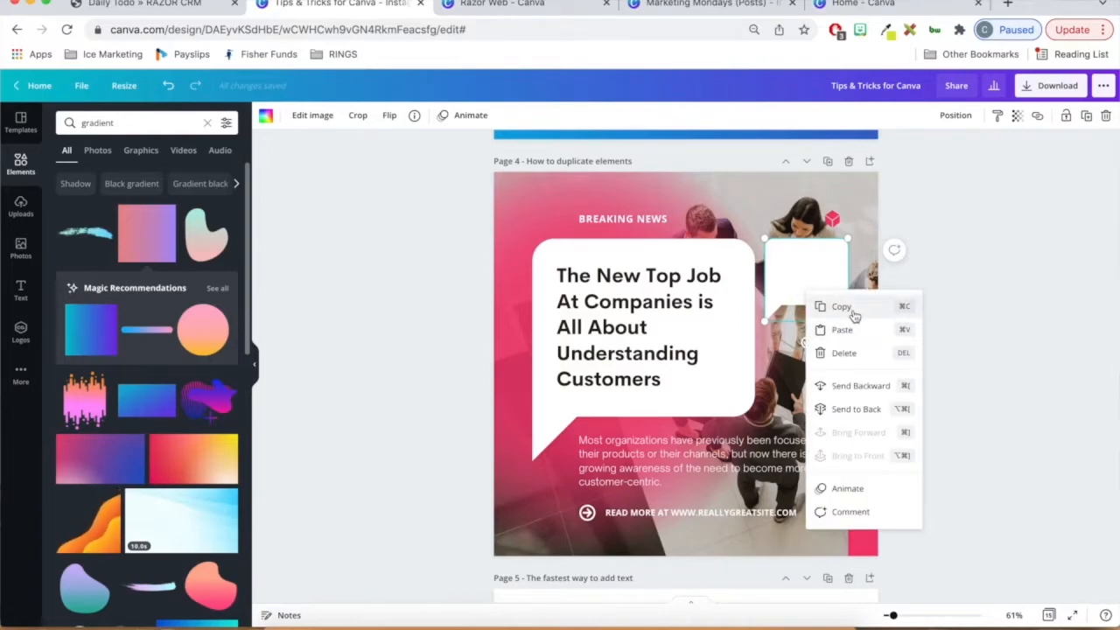
{"action": "left_click", "coordinate": [840, 305]}
{"action": "right_click", "coordinate": [798, 256]}
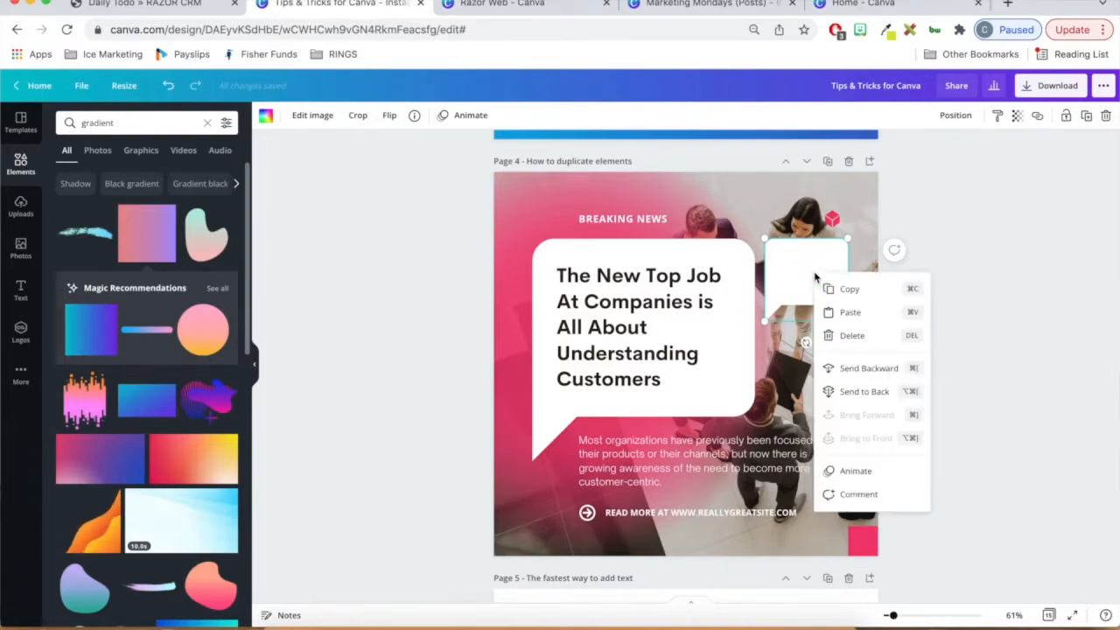
{"action": "left_click", "coordinate": [818, 273]}
{"action": "right_click", "coordinate": [802, 271]}
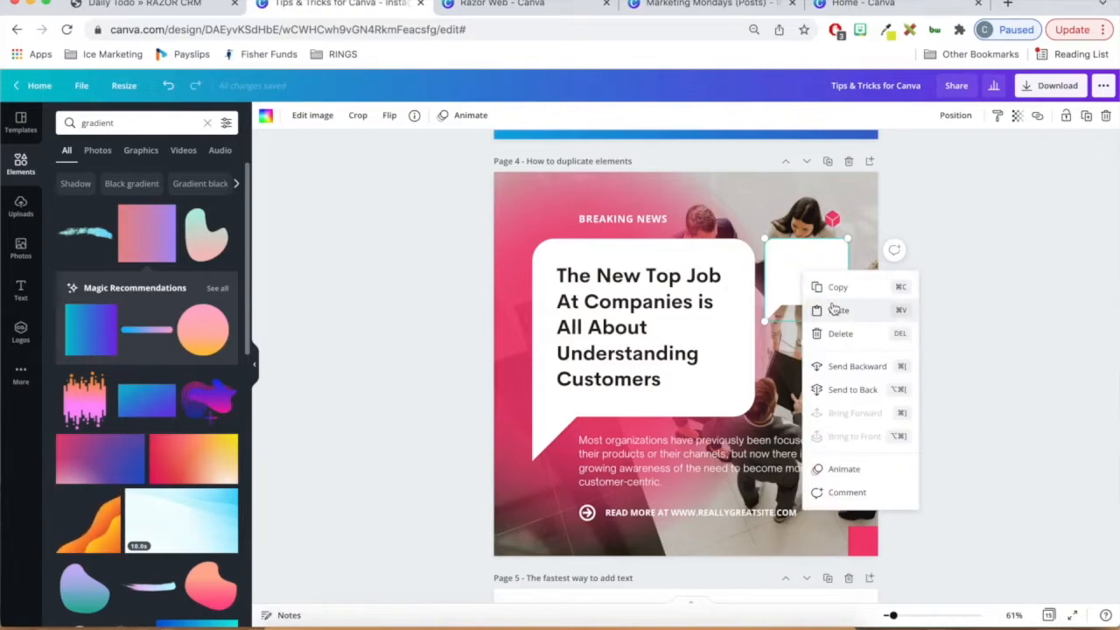
{"action": "left_click", "coordinate": [832, 306]}
{"action": "left_click_drag", "start_coordinate": [809, 289], "coordinate": [806, 378]}
{"action": "left_click", "coordinate": [720, 247]}
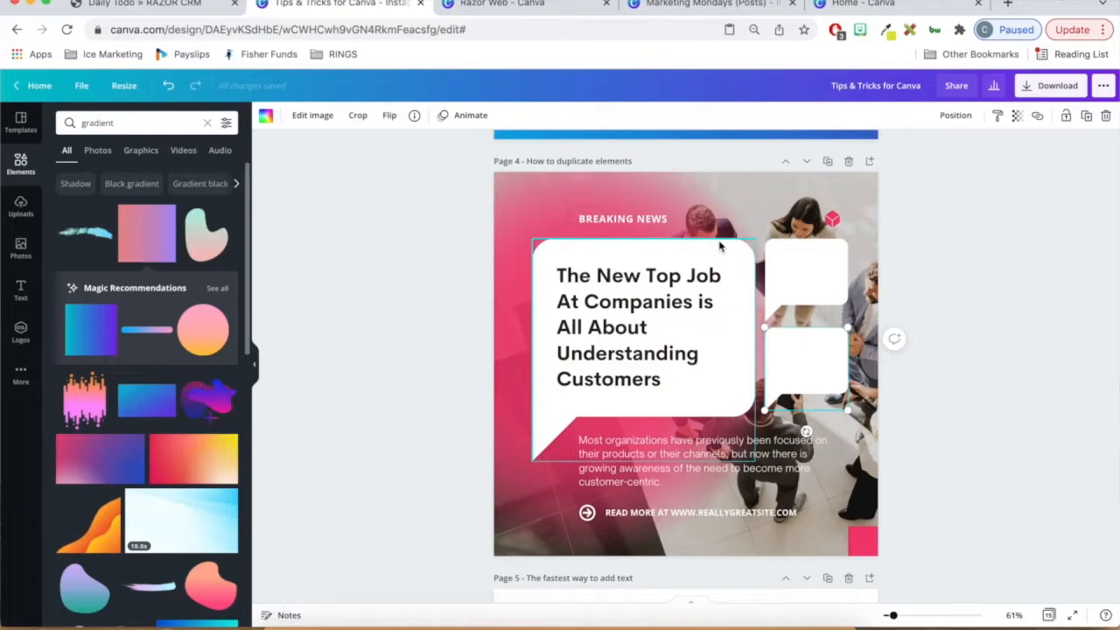
{"action": "left_click", "coordinate": [842, 278]}
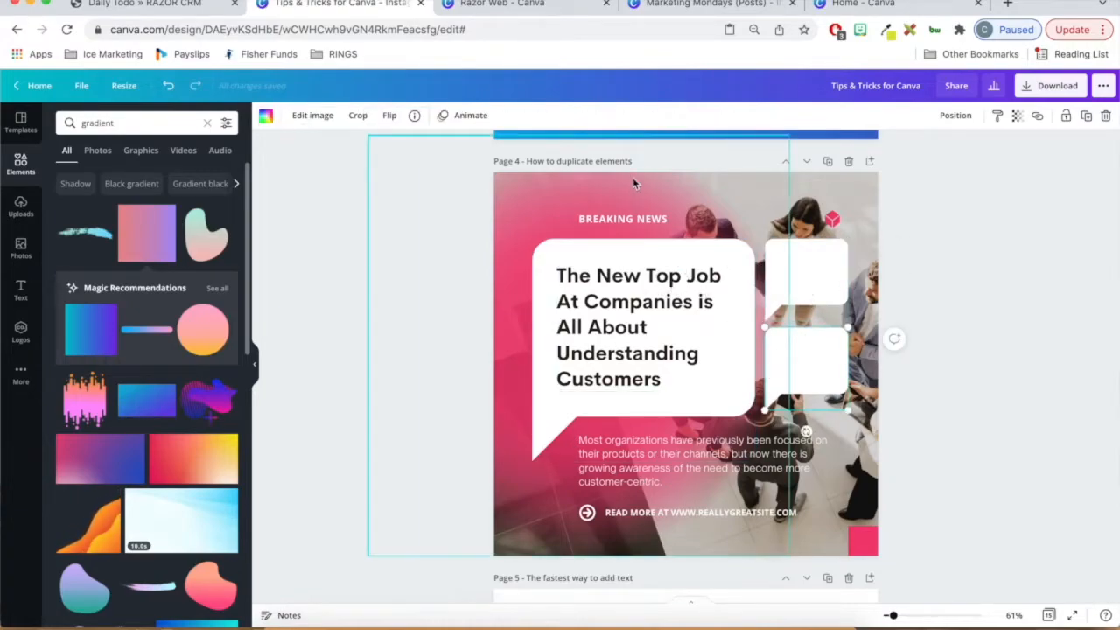
- Place a copy of the BREAKING NEWS text directly above the original
{"action": "left_click", "coordinate": [629, 219]}
{"action": "left_click_drag", "start_coordinate": [629, 220], "coordinate": [631, 197]}
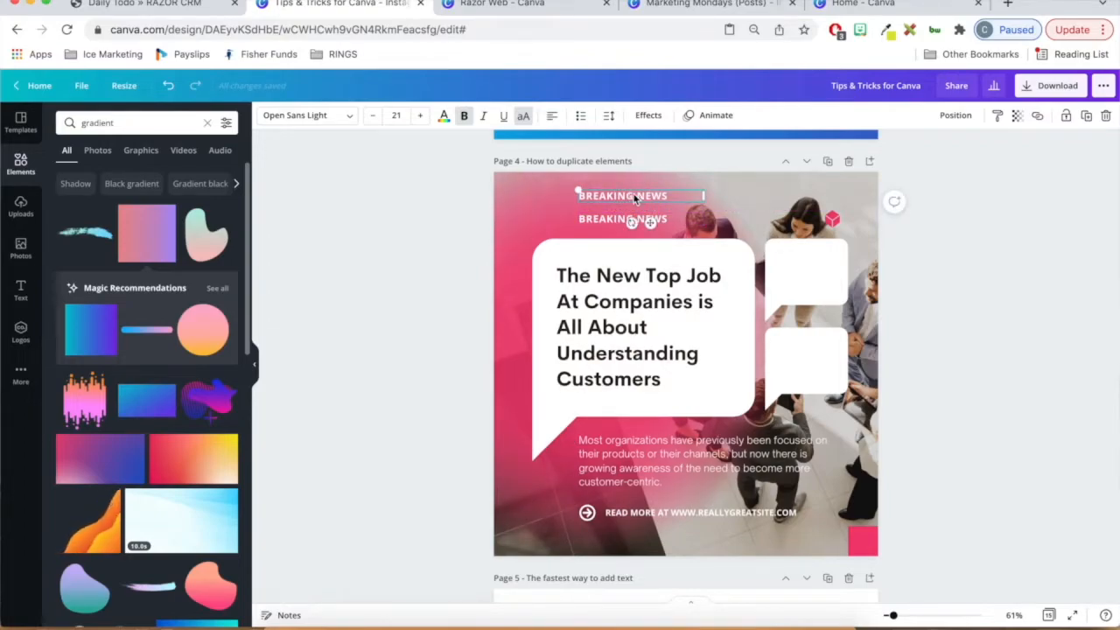
{"action": "right_click", "coordinate": [646, 200]}
{"action": "left_click", "coordinate": [618, 195]}
{"action": "left_click", "coordinate": [618, 194]}
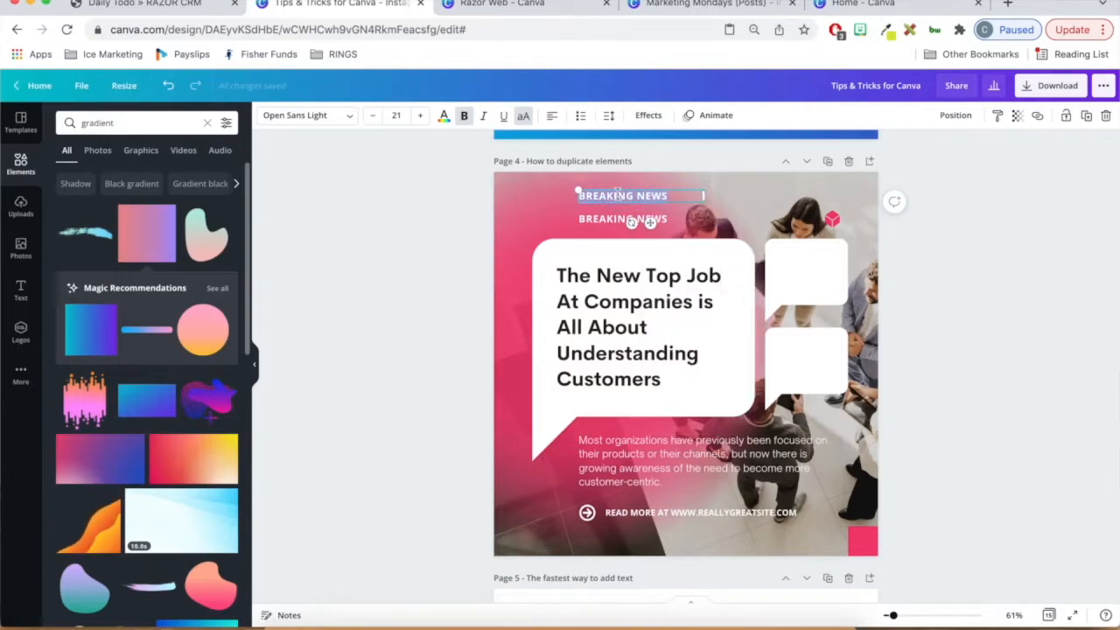
{"action": "left_click", "coordinate": [678, 195]}
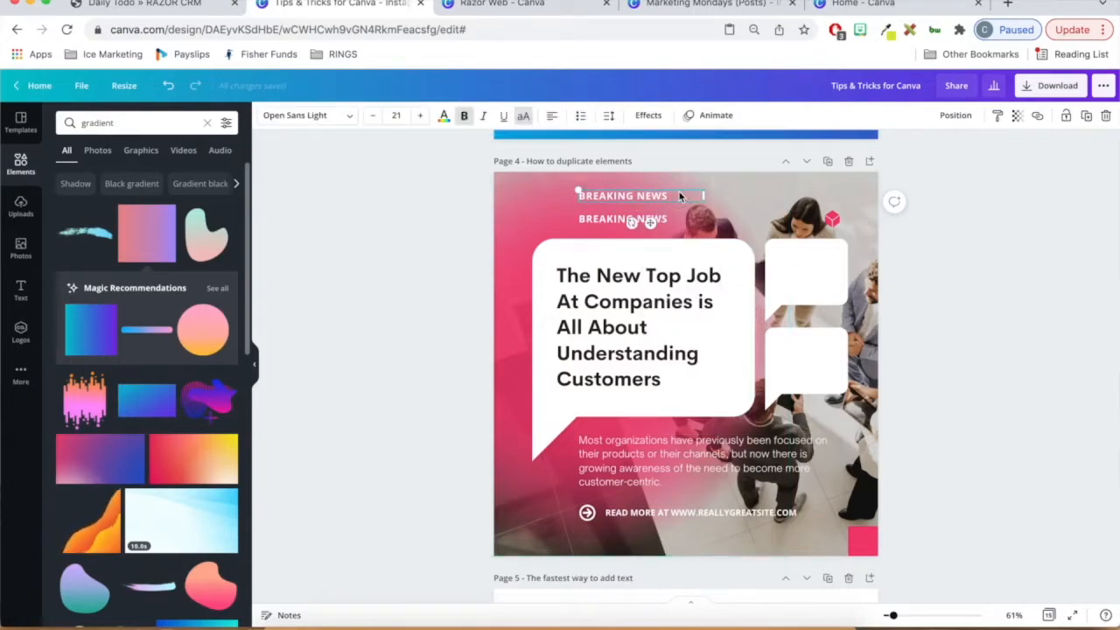
- Duplicate the upper BREAKING NEWS text and move the new copy to its right
{"action": "key", "text": "super+d"}
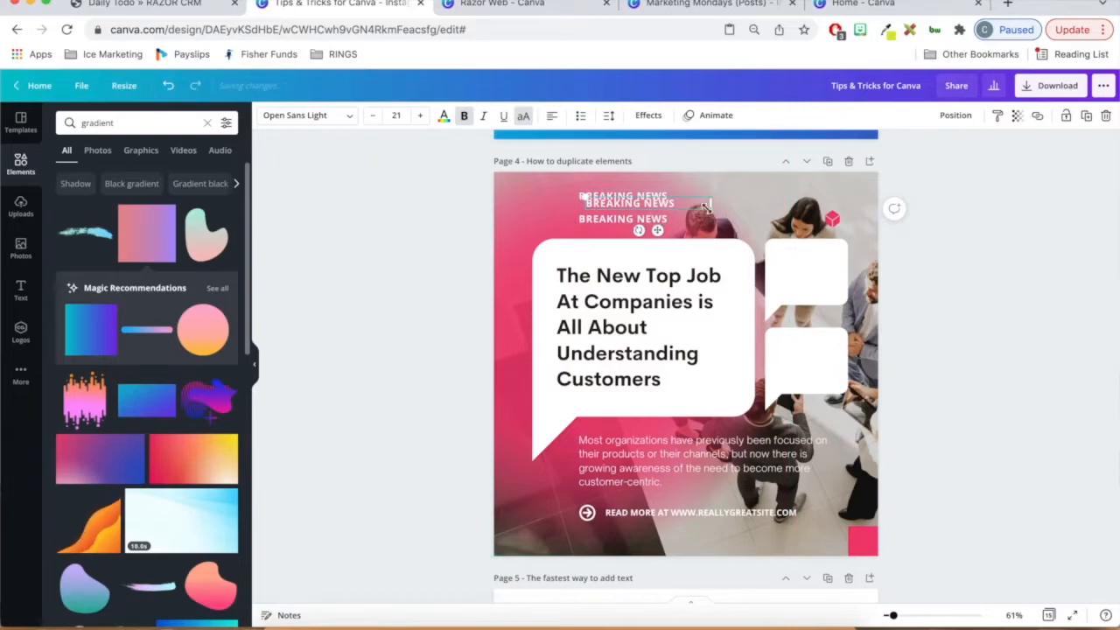
{"action": "left_click_drag", "start_coordinate": [639, 208], "coordinate": [727, 207]}
{"action": "left_click", "coordinate": [980, 246]}
- Delete both extra copies of the BREAKING NEWS text, keeping the original above the large bubble
{"action": "left_click", "coordinate": [732, 198]}
{"action": "left_click", "coordinate": [627, 197], "text": "shift"}
{"action": "key", "text": "Delete"}
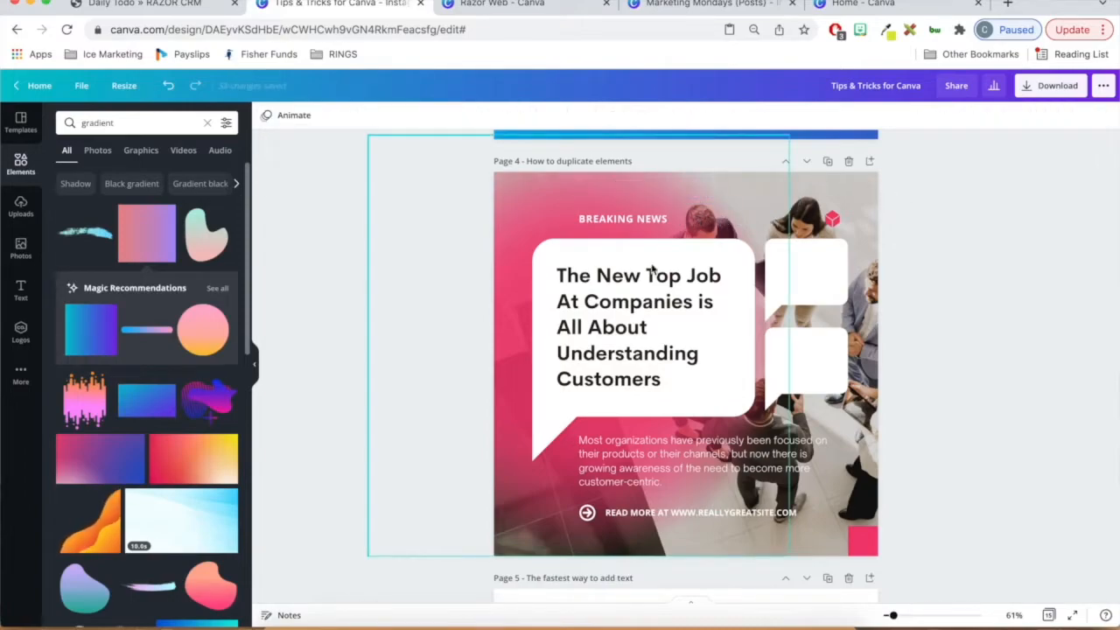
- Add a default heading to page 5 and enlarge it to a font size of about 70.1
{"action": "scroll", "coordinate": [724, 447], "scroll_direction": "down", "scroll_amount": 1}
{"action": "scroll", "coordinate": [725, 447], "scroll_direction": "up", "scroll_amount": 2}
{"action": "scroll", "coordinate": [724, 448], "scroll_direction": "down", "scroll_amount": 1}
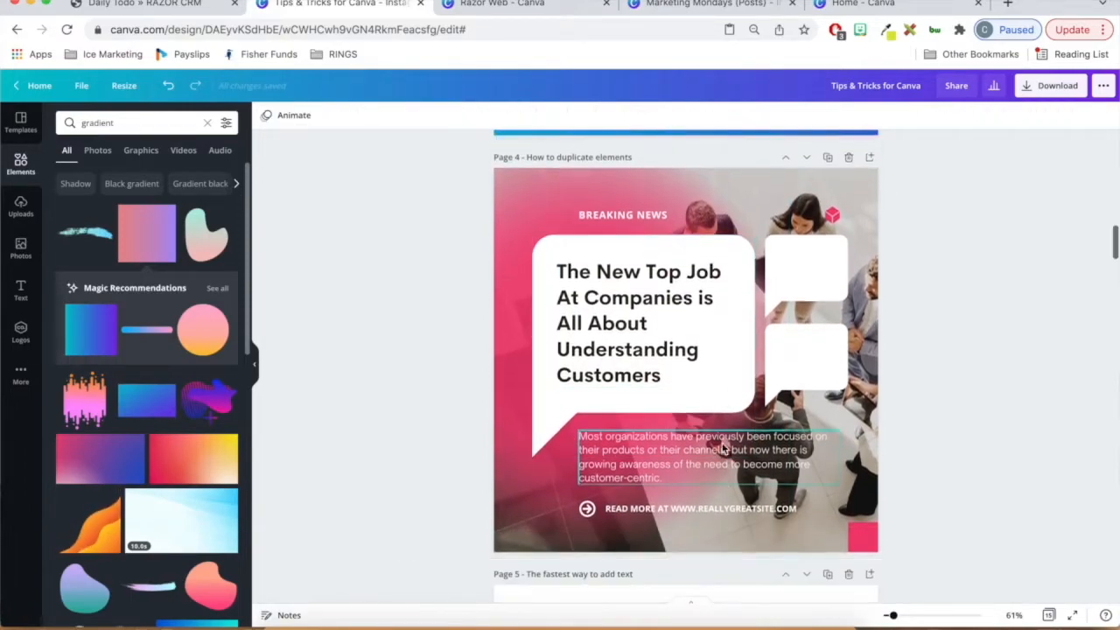
{"action": "scroll", "coordinate": [725, 447], "scroll_direction": "down", "scroll_amount": 5}
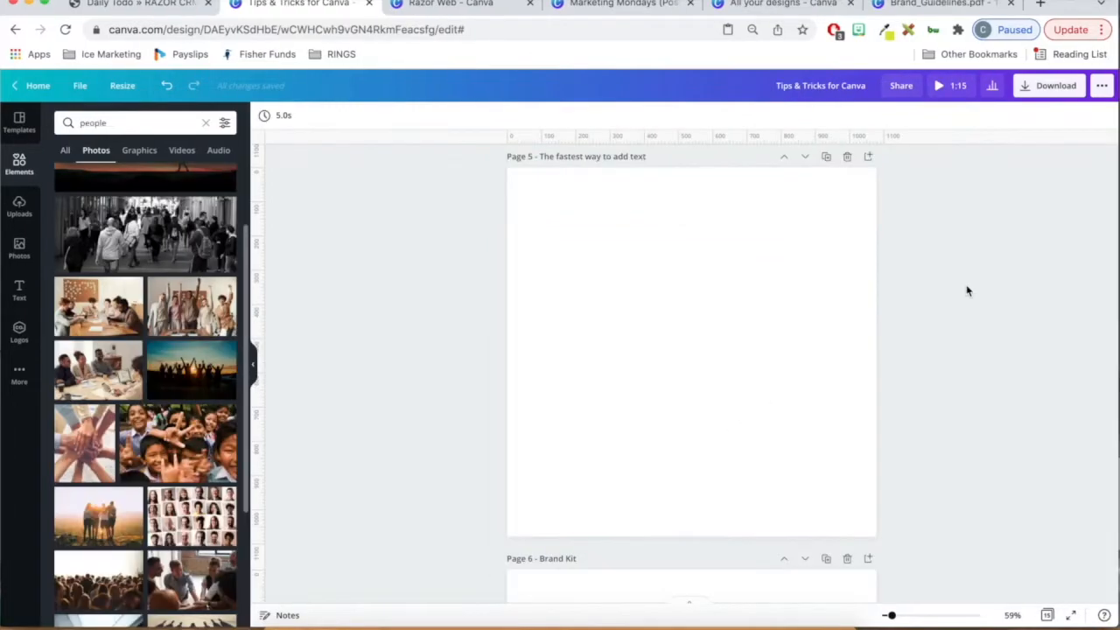
{"action": "left_click", "coordinate": [21, 290]}
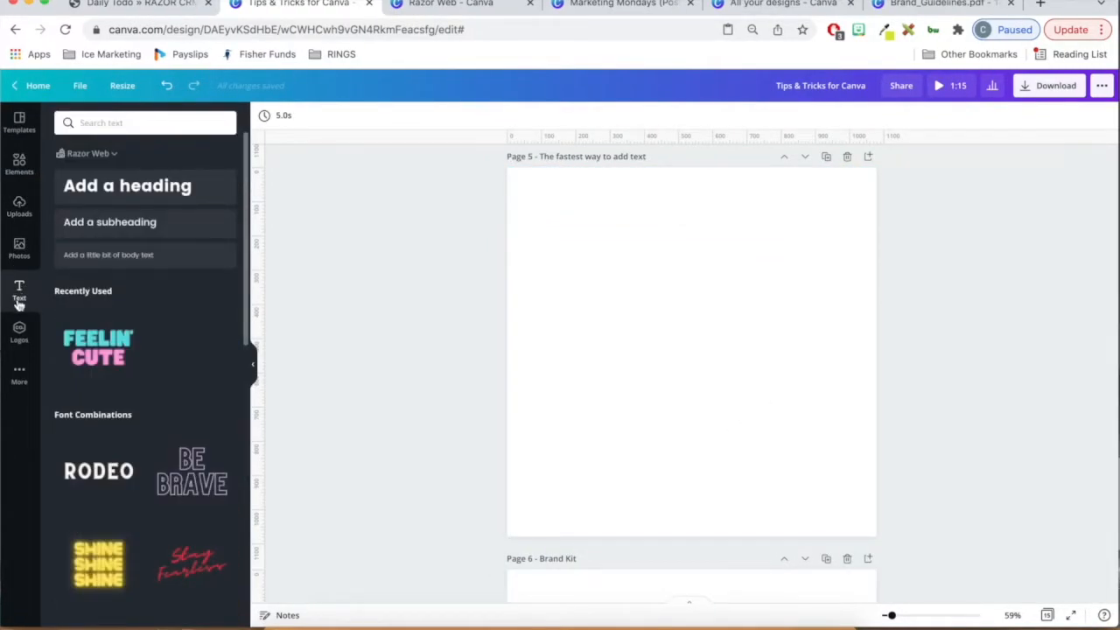
{"action": "left_click", "coordinate": [147, 195]}
{"action": "left_click_drag", "start_coordinate": [750, 363], "coordinate": [820, 371]}
{"action": "left_click_drag", "start_coordinate": [630, 342], "coordinate": [569, 329]}
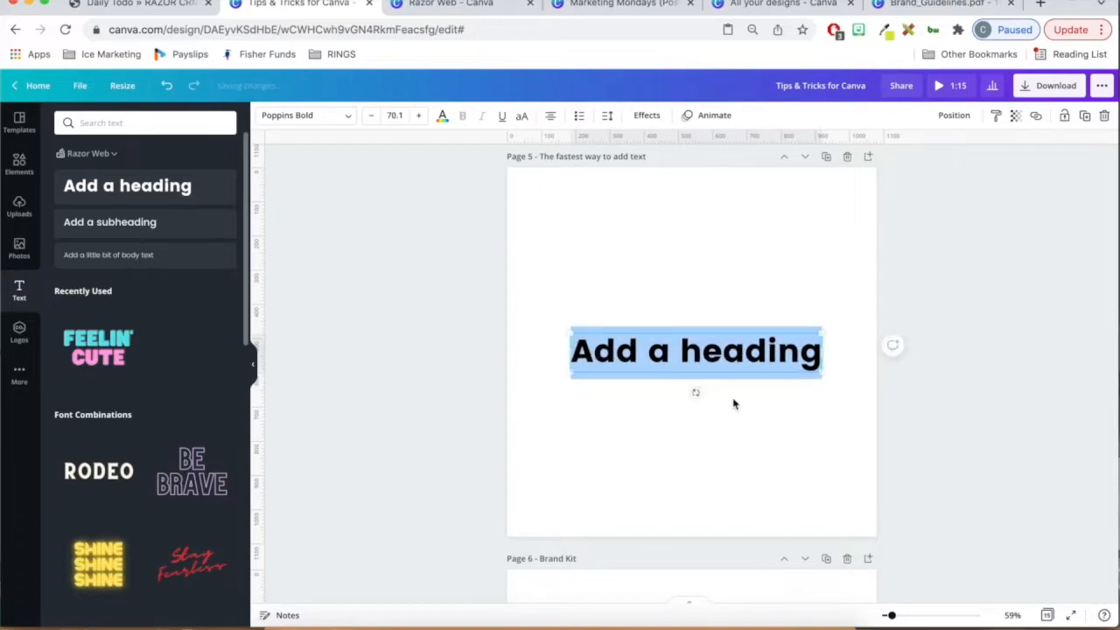
{"action": "left_click", "coordinate": [770, 421]}
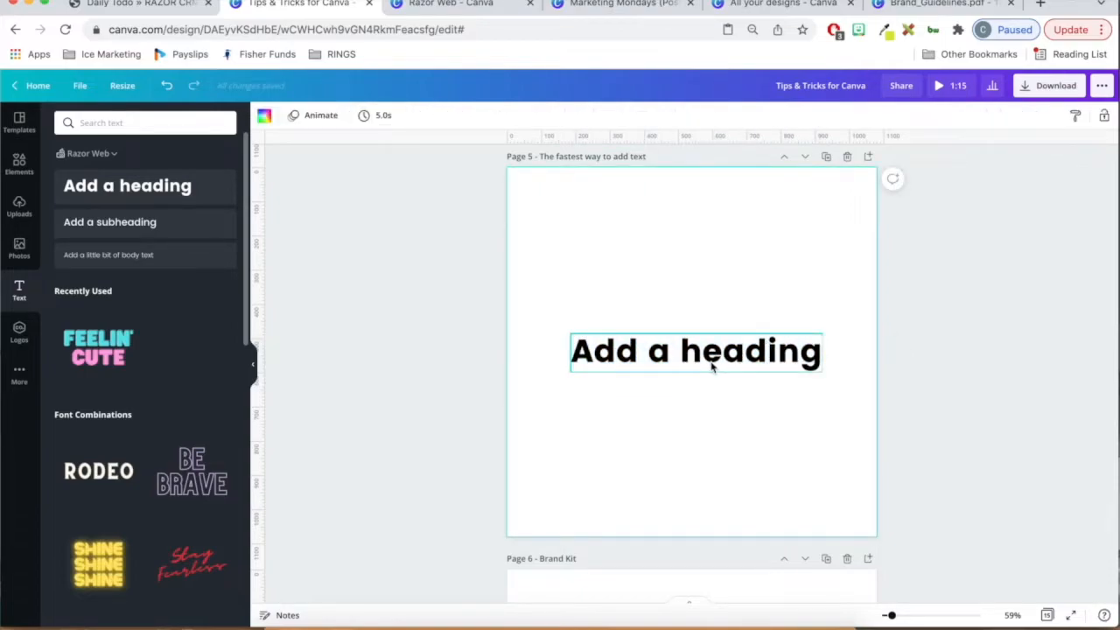
- Delete the heading from page 5
{"action": "left_click", "coordinate": [774, 370]}
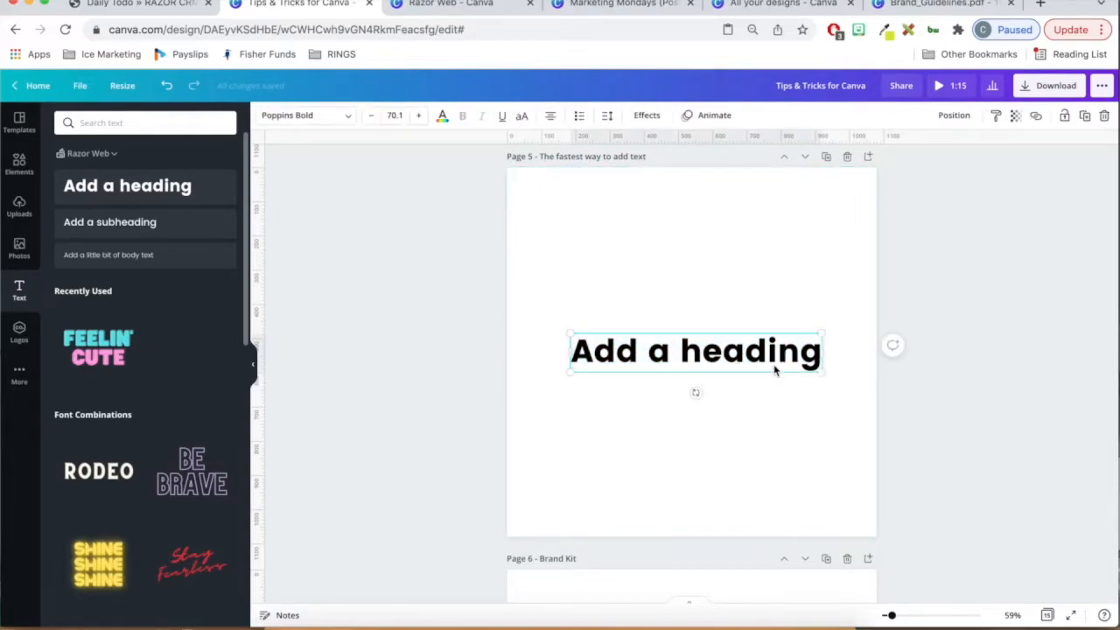
{"action": "key", "text": "Delete"}
- Insert a paragraph text box on page 5 with the text shortcut and enlarge it to a font size of about 59.9
{"action": "left_click", "coordinate": [701, 311]}
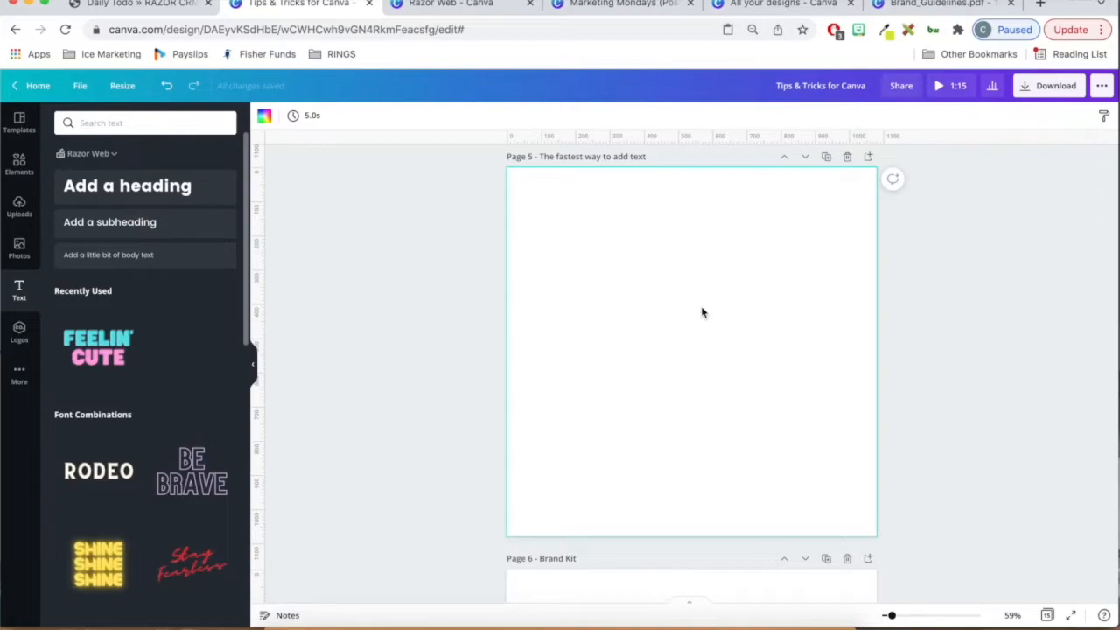
{"action": "key", "text": "t"}
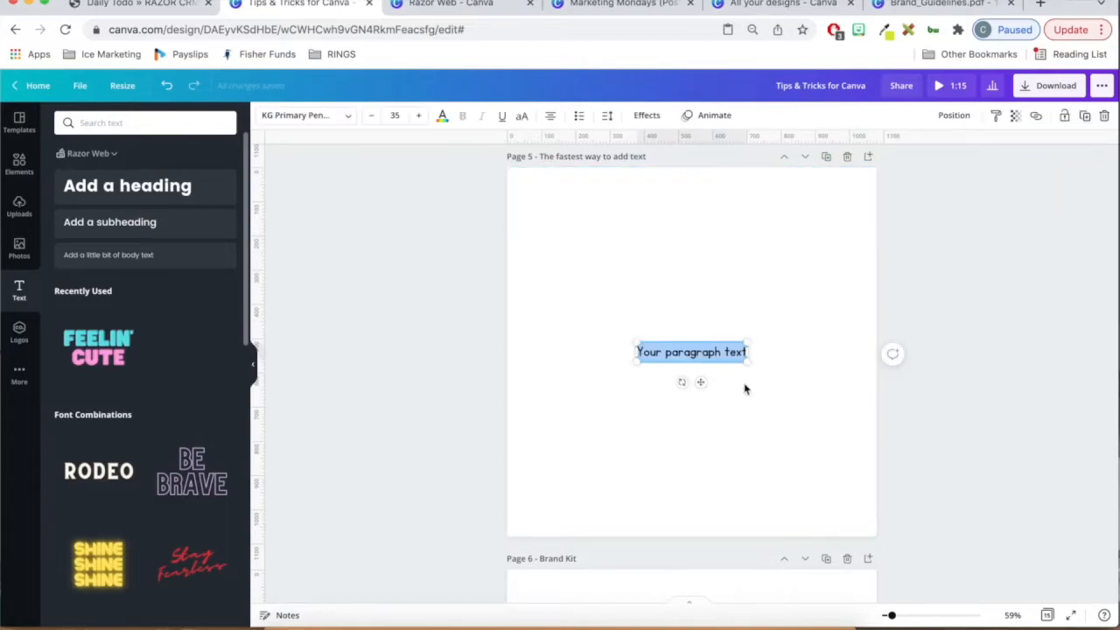
{"action": "left_click_drag", "start_coordinate": [744, 358], "coordinate": [822, 411]}
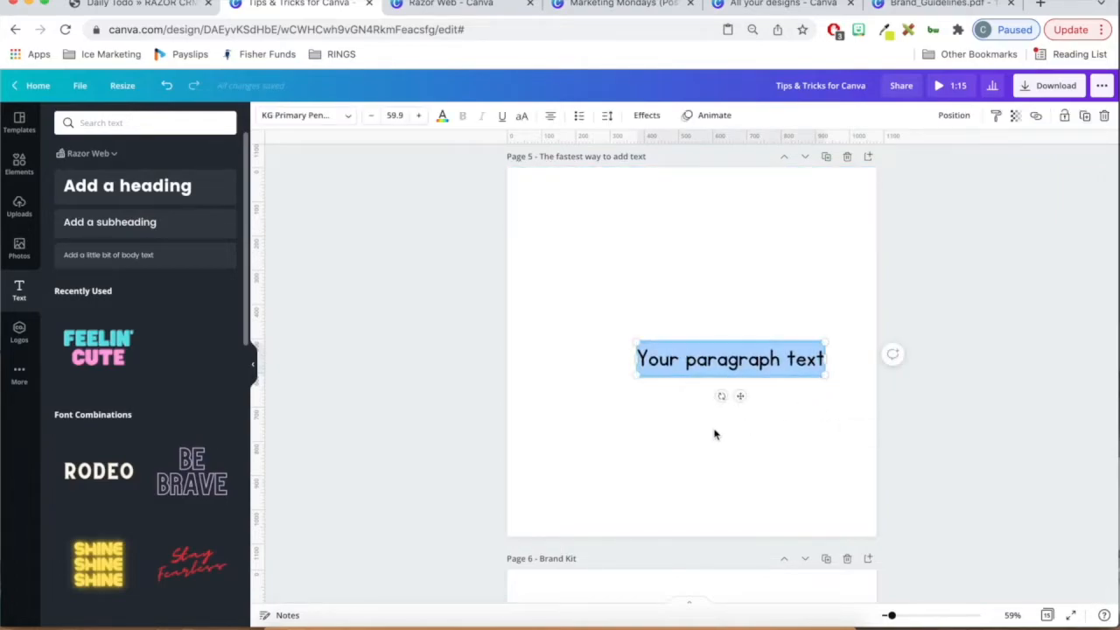
{"action": "left_click", "coordinate": [714, 434]}
- Add a Razor Web brand heading to page 6, enlarge it to about 68.5 and position it horizontally centred slightly above the middle
{"action": "scroll", "coordinate": [934, 455], "scroll_direction": "up", "scroll_amount": 1}
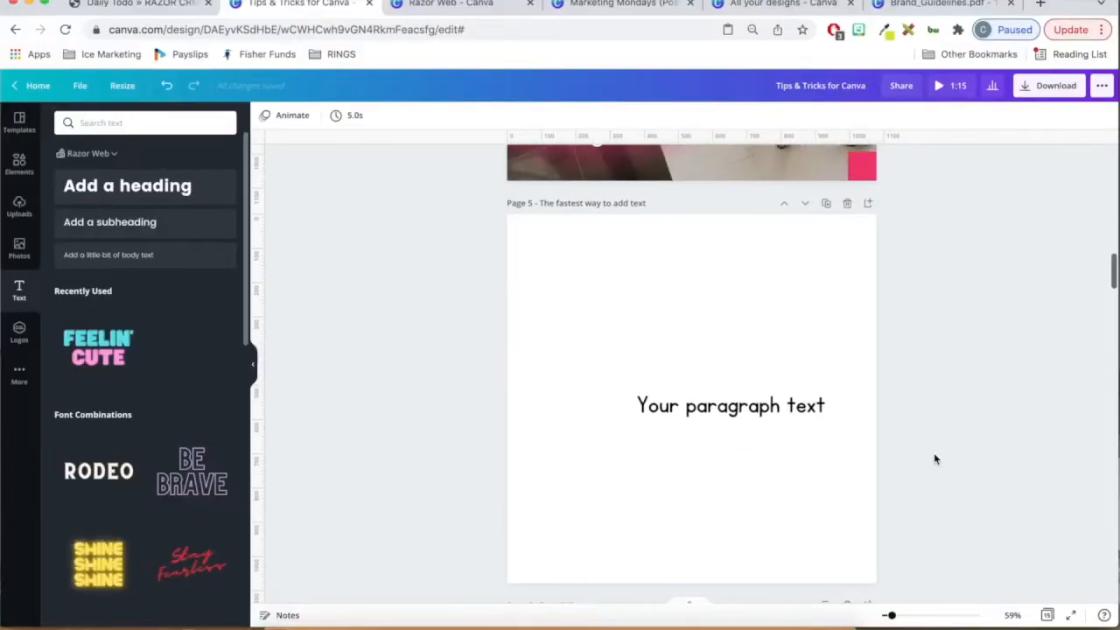
{"action": "scroll", "coordinate": [933, 454], "scroll_direction": "down", "scroll_amount": 5}
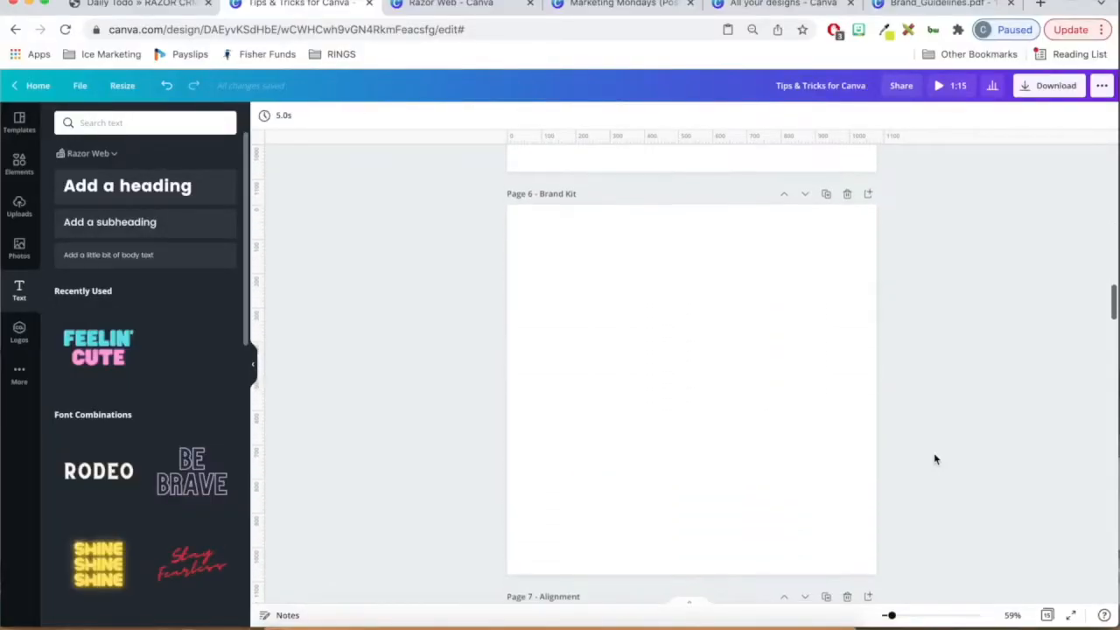
{"action": "scroll", "coordinate": [934, 454], "scroll_direction": "up", "scroll_amount": 1}
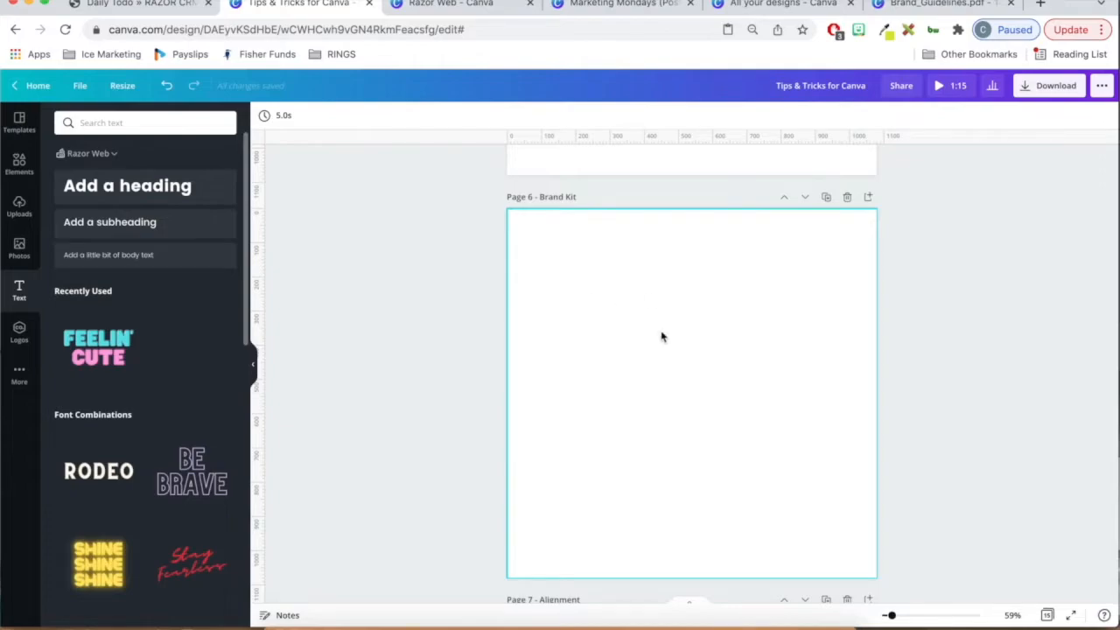
{"action": "left_click", "coordinate": [127, 185]}
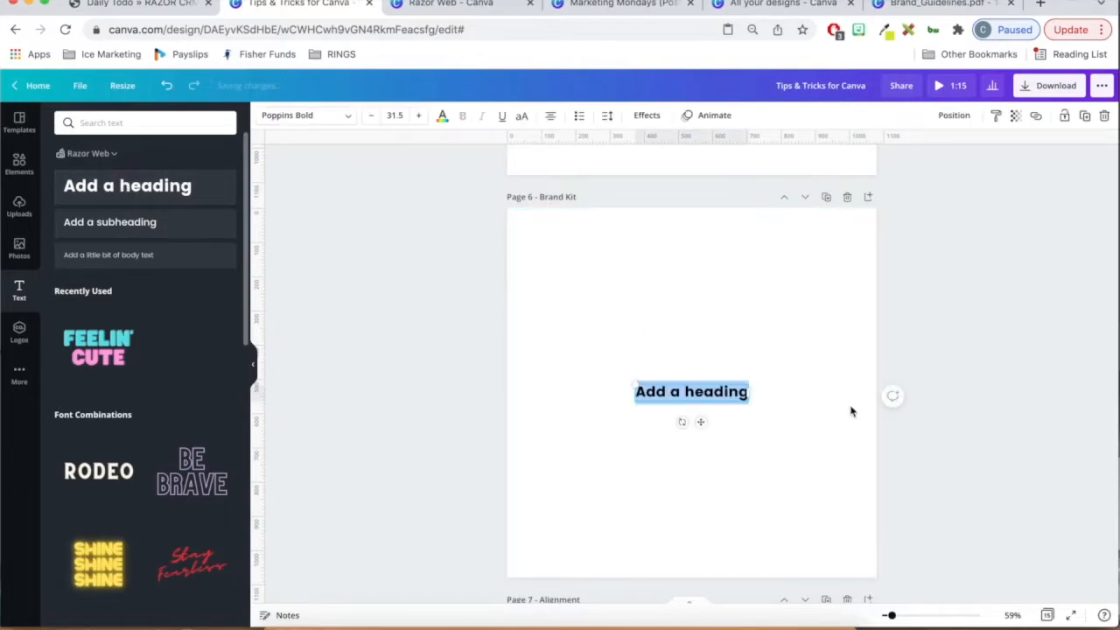
{"action": "left_click_drag", "start_coordinate": [744, 396], "coordinate": [818, 417]}
{"action": "left_click_drag", "start_coordinate": [638, 382], "coordinate": [574, 343]}
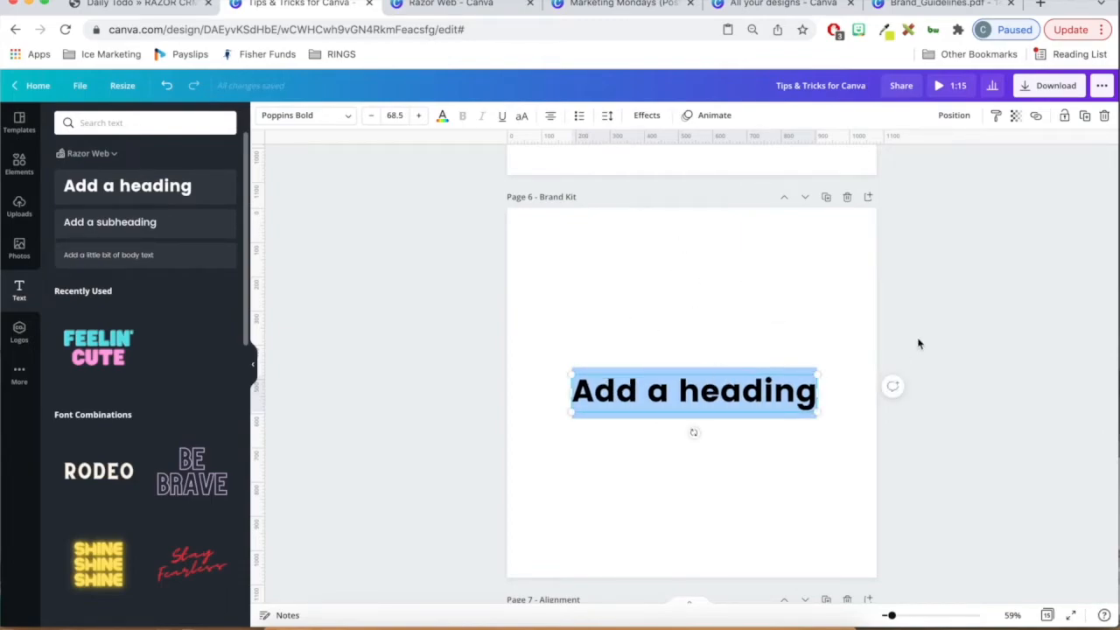
{"action": "left_click_drag", "start_coordinate": [743, 403], "coordinate": [743, 377]}
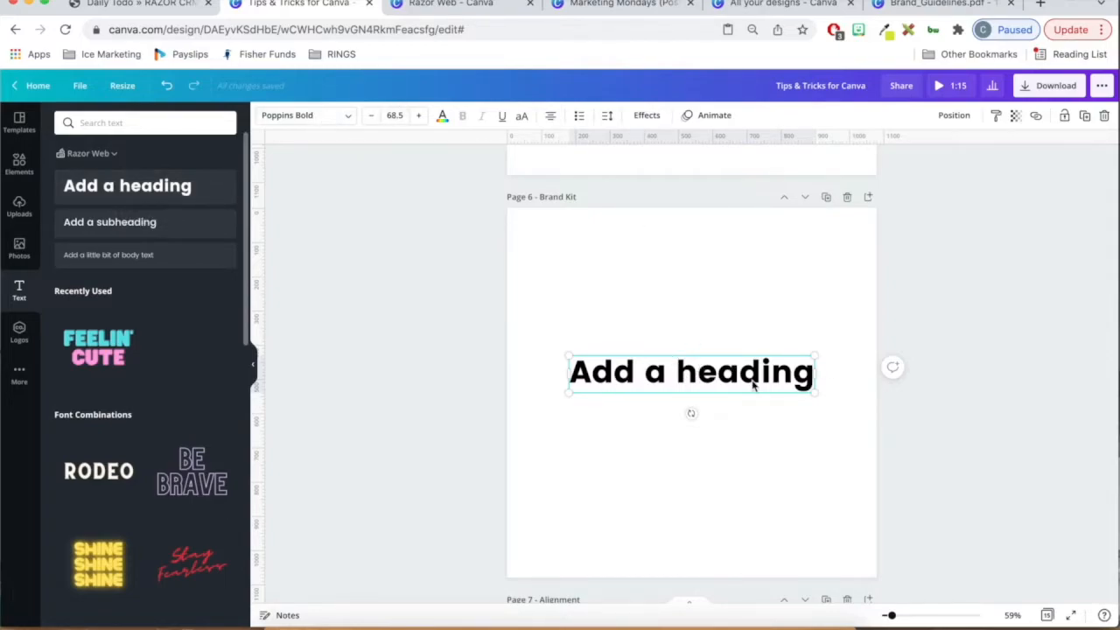
{"action": "left_click", "coordinate": [759, 420]}
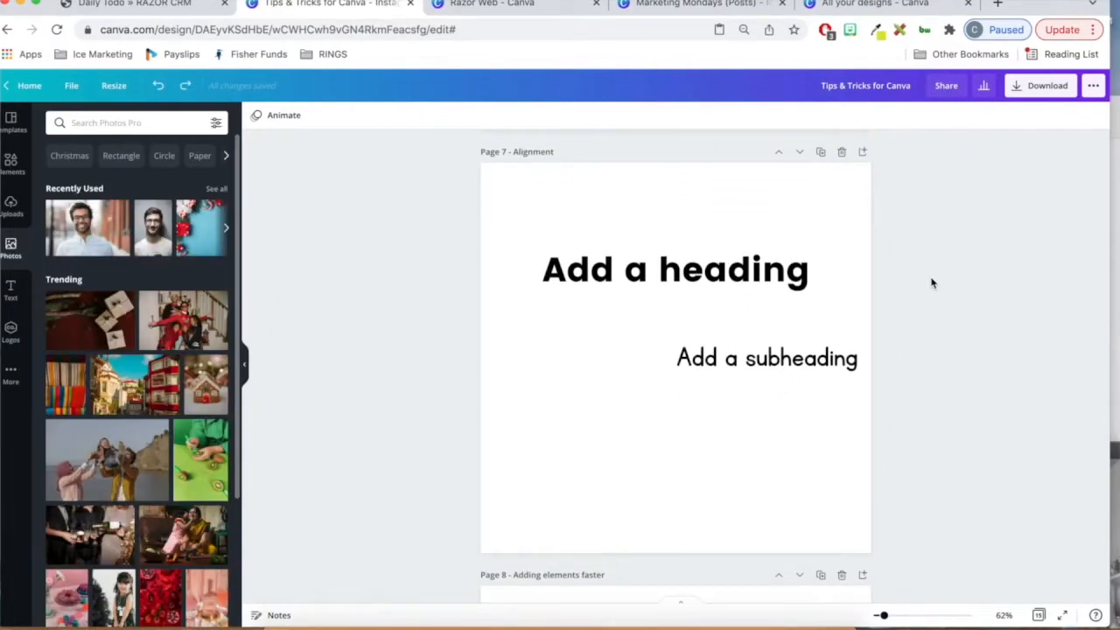
- Align the subheading on page 7 to the horizontal centre of the page
{"action": "left_click", "coordinate": [753, 294]}
{"action": "left_click", "coordinate": [785, 359]}
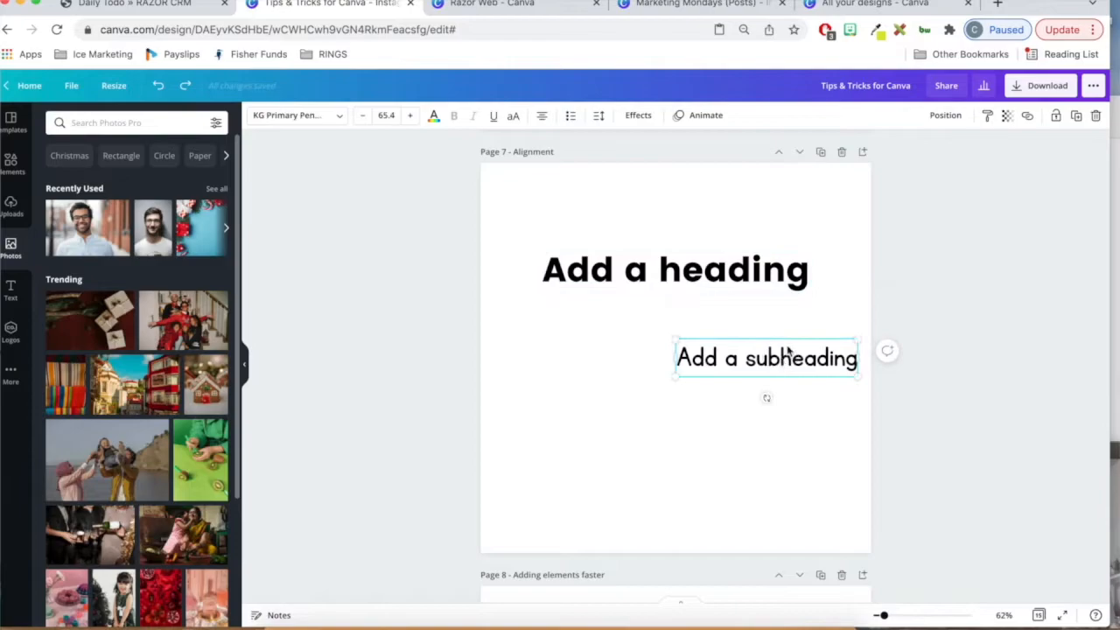
{"action": "left_click", "coordinate": [949, 118]}
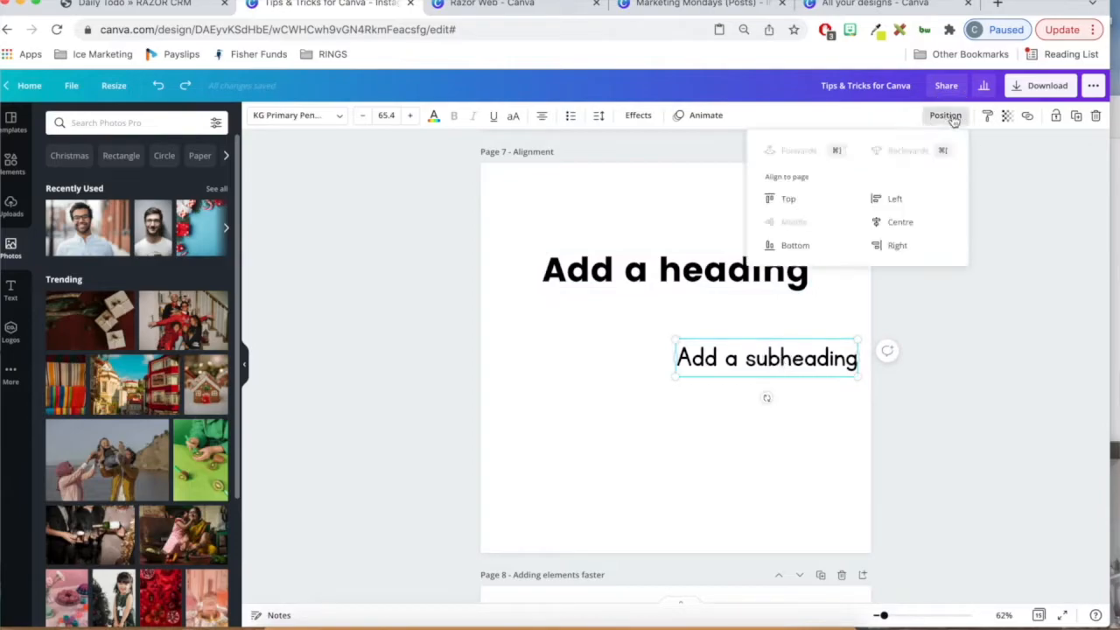
{"action": "left_click", "coordinate": [903, 225]}
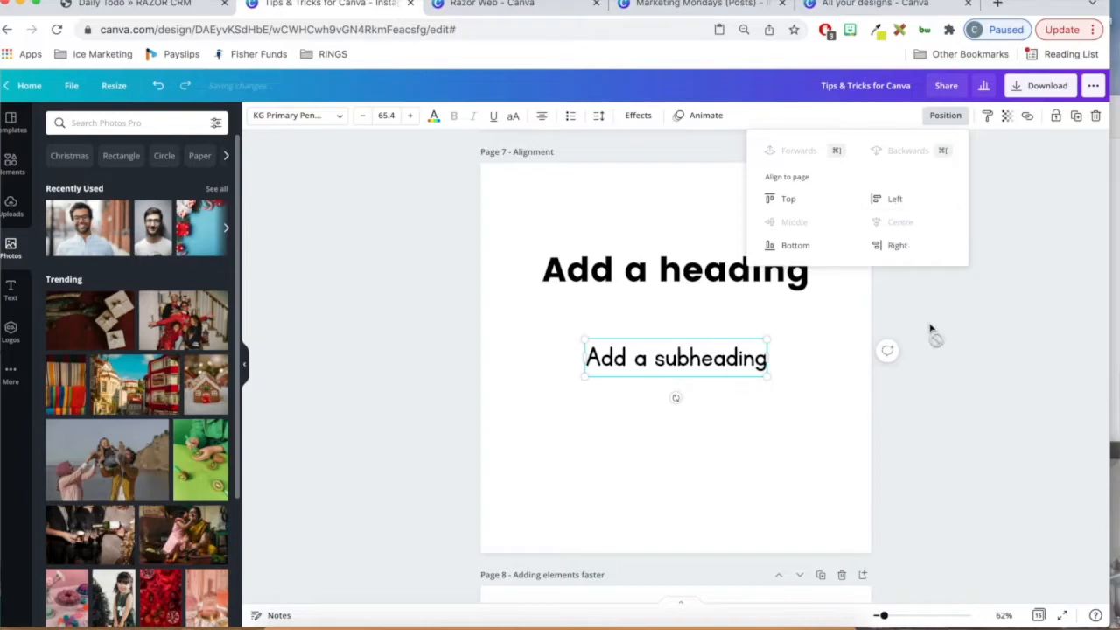
{"action": "left_click", "coordinate": [943, 357]}
- Check the page alignment options of the heading on page 7
{"action": "left_click", "coordinate": [772, 289]}
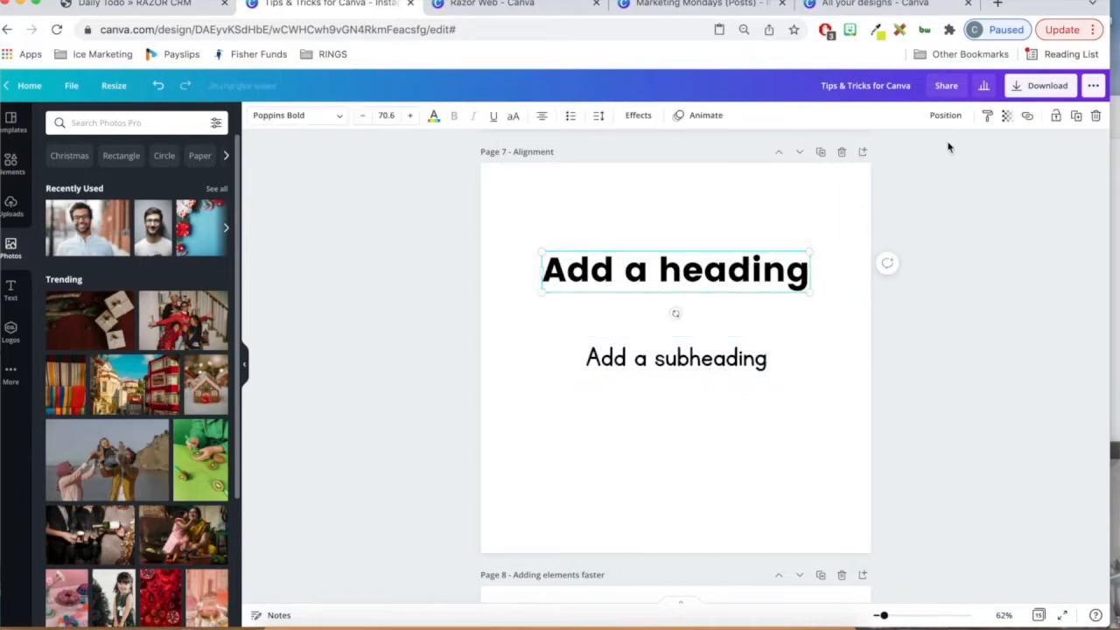
{"action": "left_click", "coordinate": [946, 117]}
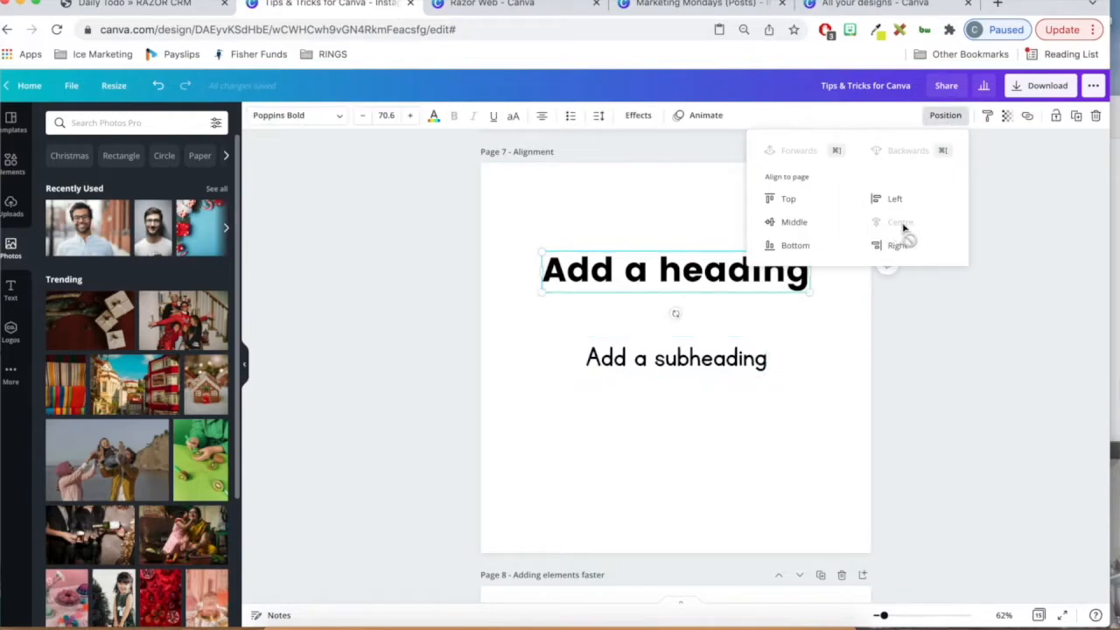
{"action": "left_click", "coordinate": [956, 299]}
{"action": "left_click", "coordinate": [955, 300]}
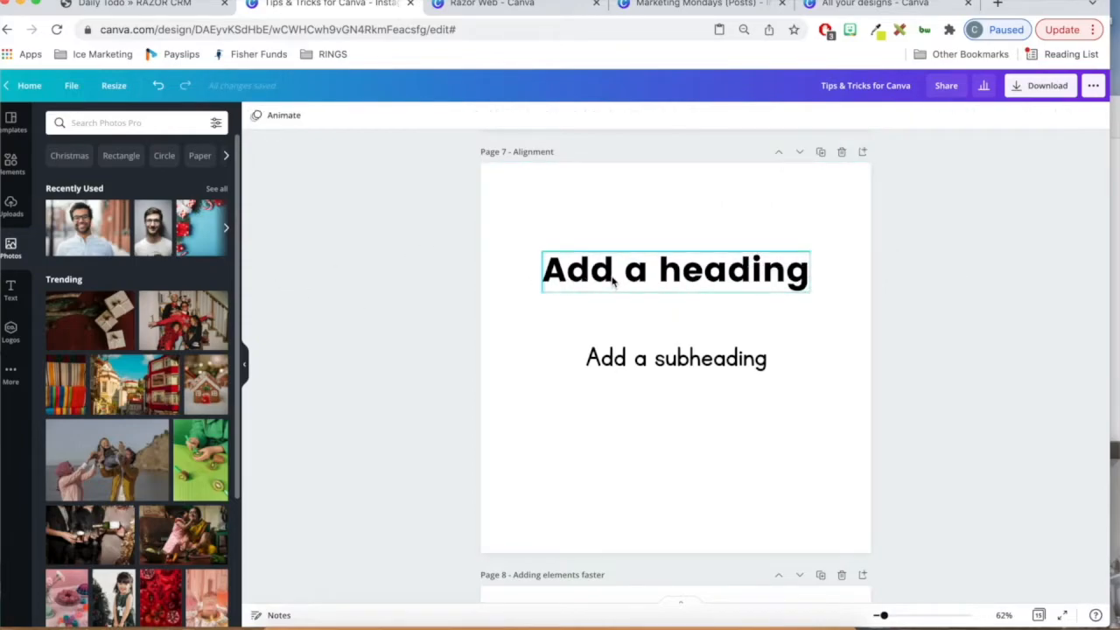
- Select the heading and subheading on page 7 together and align them by their left edges, then by their right edges
{"action": "left_click", "coordinate": [681, 361]}
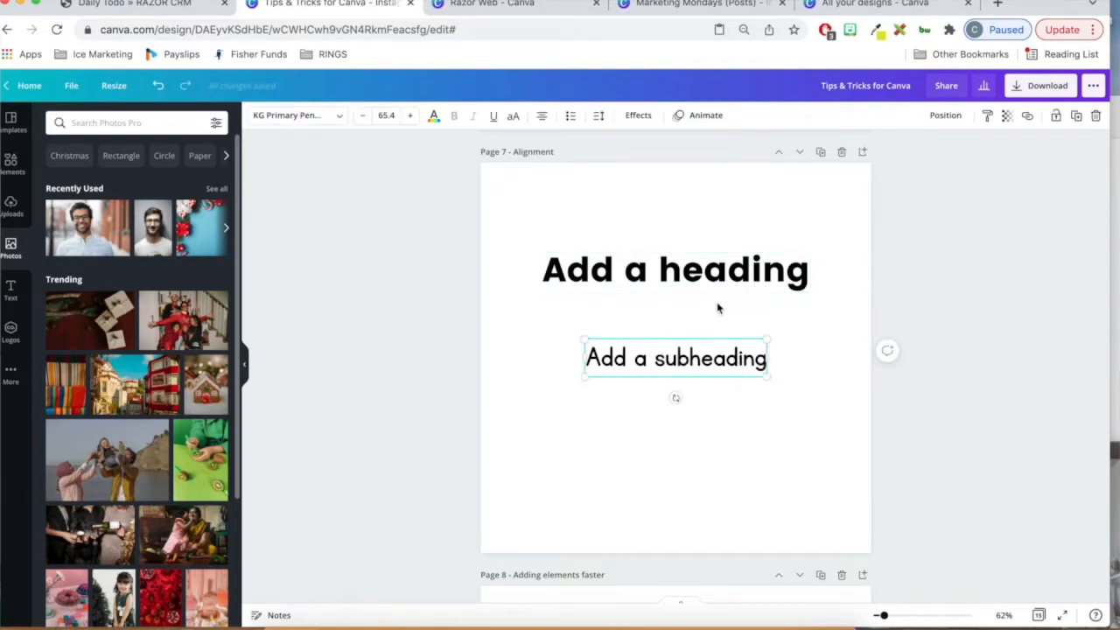
{"action": "left_click", "coordinate": [736, 281], "text": "shift"}
{"action": "left_click", "coordinate": [966, 116]}
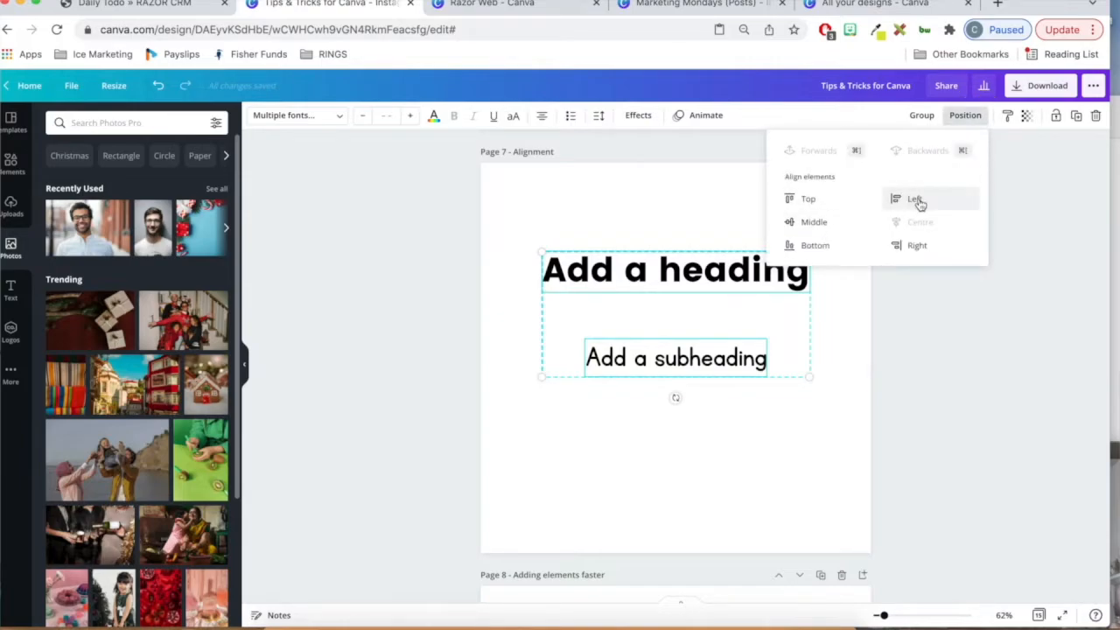
{"action": "left_click", "coordinate": [916, 201]}
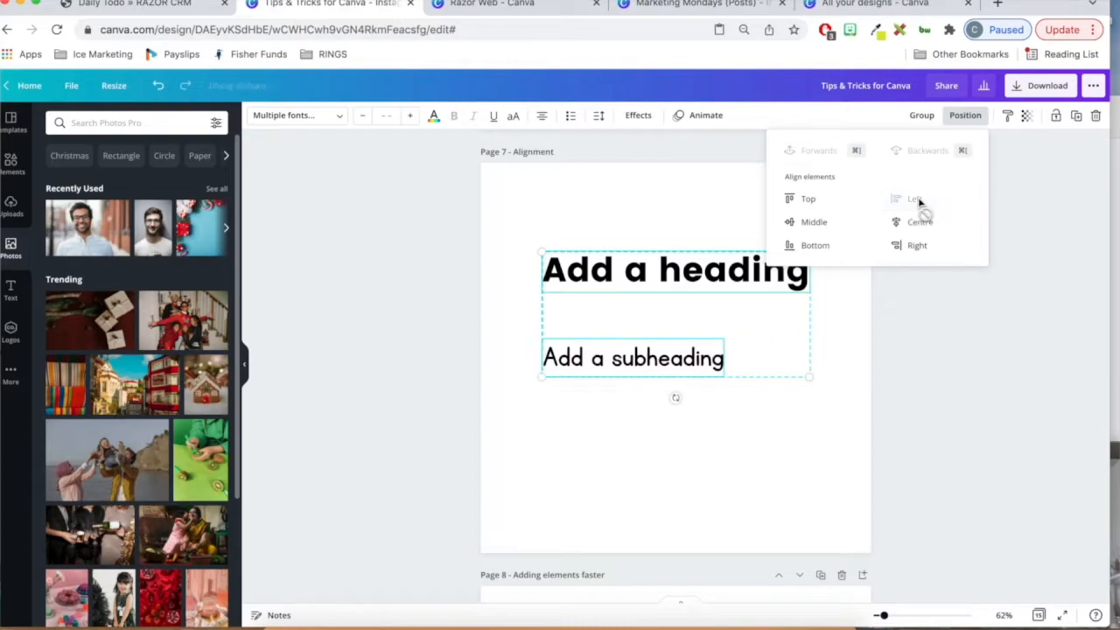
{"action": "left_click", "coordinate": [919, 246]}
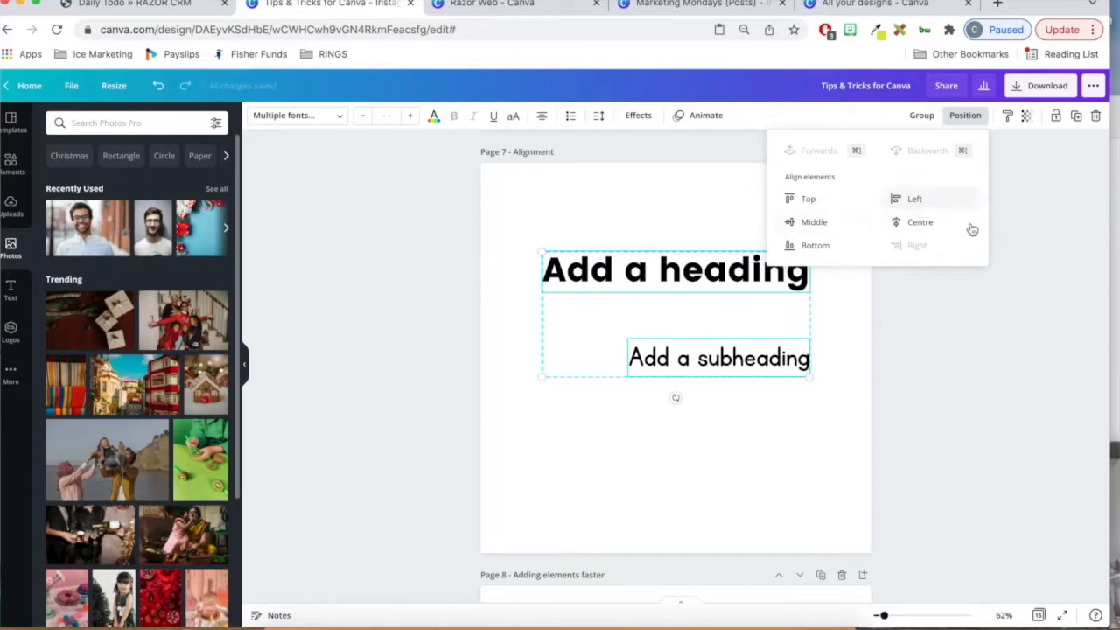
{"action": "left_click", "coordinate": [941, 342]}
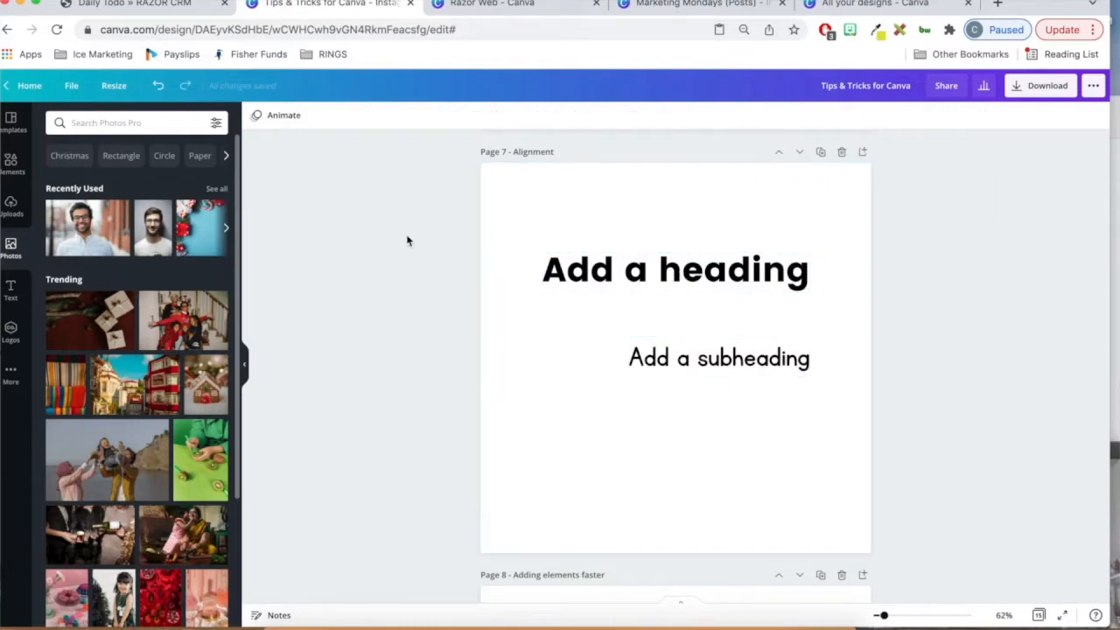
- Show the rulers and place a vertical guide at 170 along the heading's left edge on page 7
{"action": "left_click", "coordinate": [75, 85]}
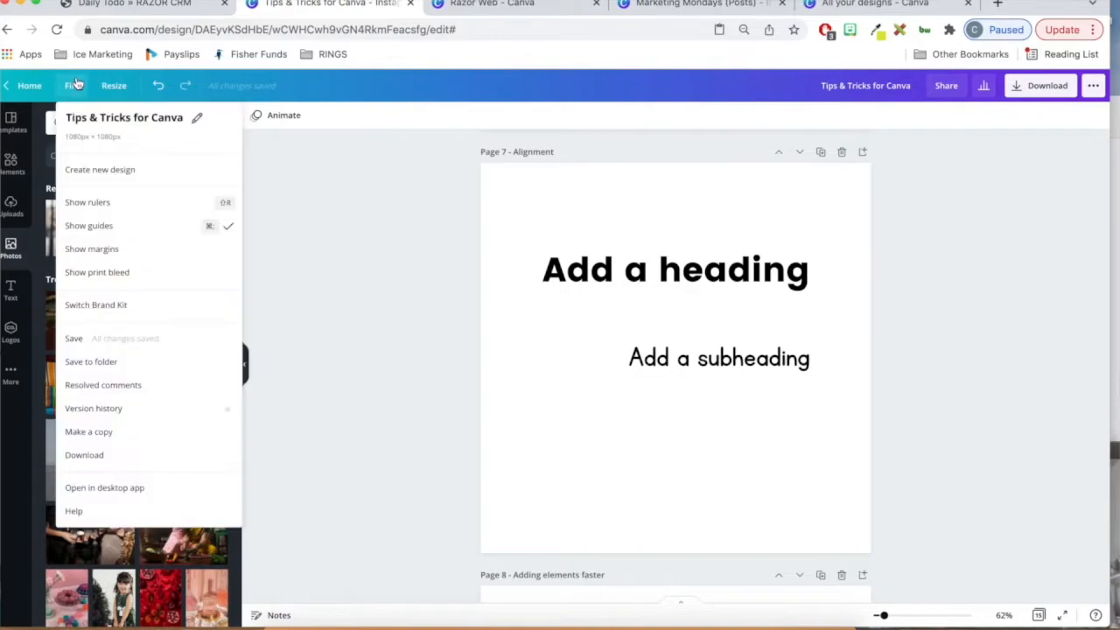
{"action": "left_click", "coordinate": [162, 210]}
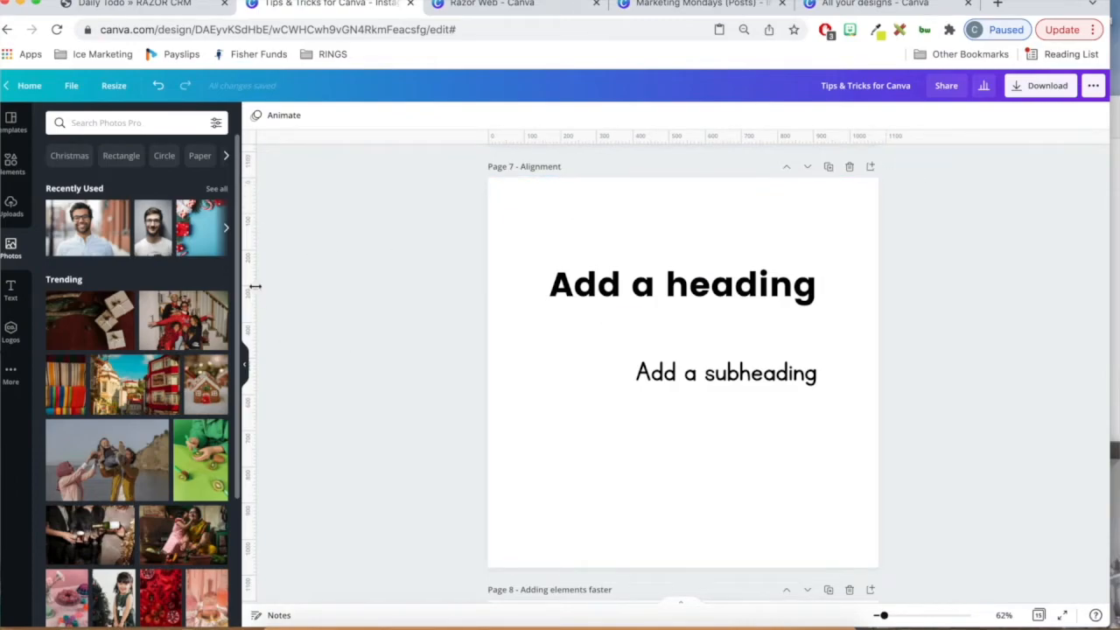
{"action": "left_click_drag", "start_coordinate": [251, 229], "coordinate": [548, 295]}
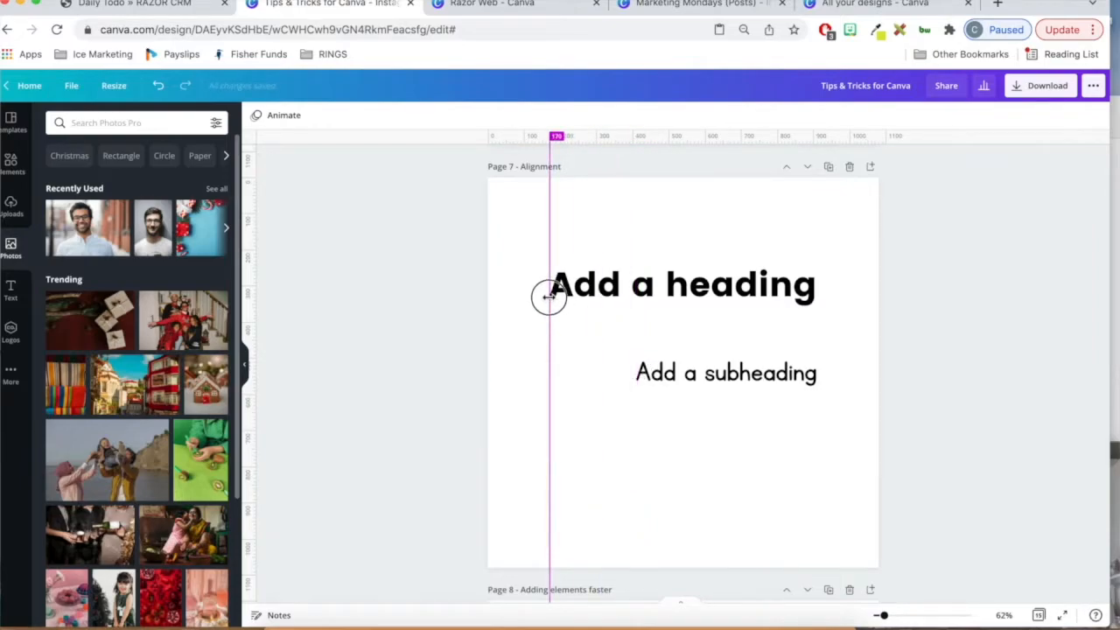
{"action": "left_click_drag", "start_coordinate": [549, 297], "coordinate": [549, 297]}
- Move the subheading on page 7 so that its left edge sits on the vertical guide below the heading
{"action": "left_click", "coordinate": [749, 377]}
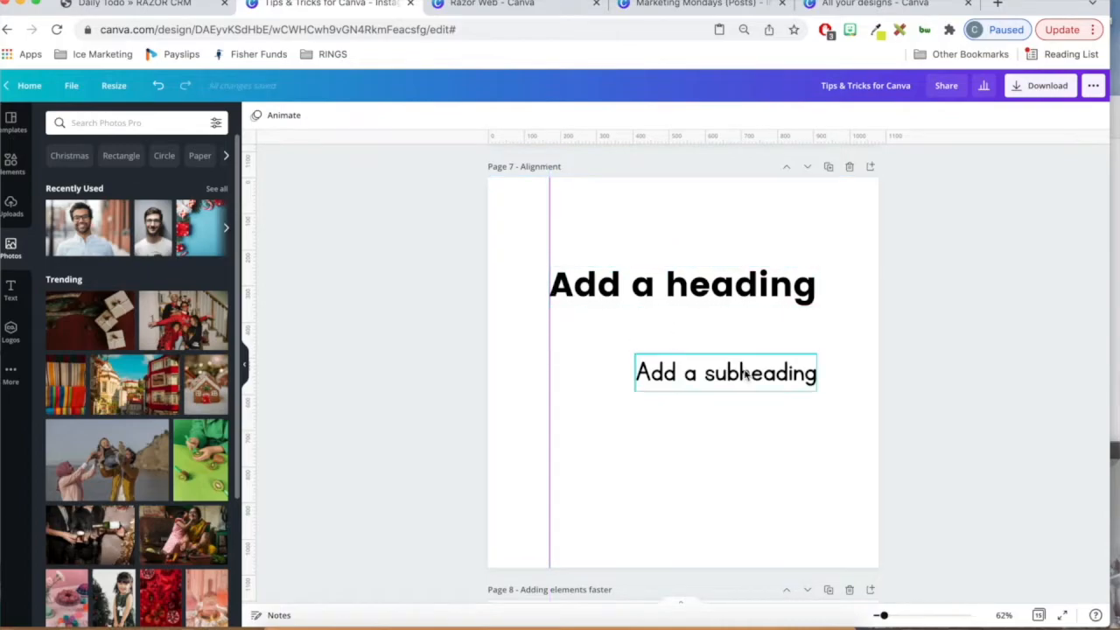
{"action": "left_click", "coordinate": [786, 374]}
{"action": "left_click_drag", "start_coordinate": [786, 375], "coordinate": [693, 374]}
{"action": "left_click", "coordinate": [591, 305]}
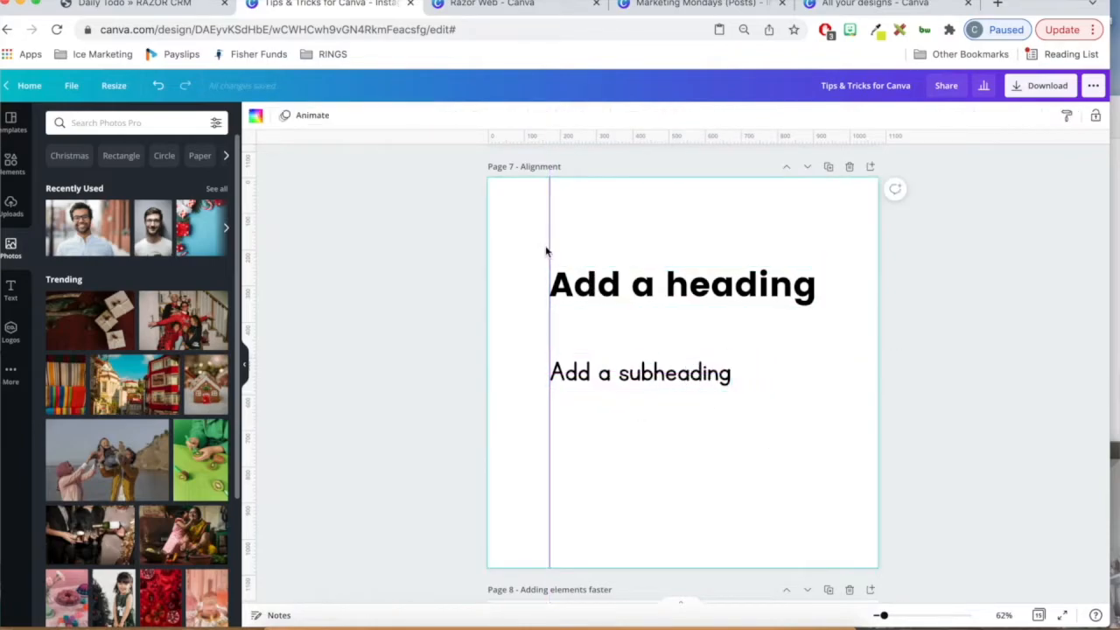
{"action": "left_click_drag", "start_coordinate": [550, 237], "coordinate": [553, 285]}
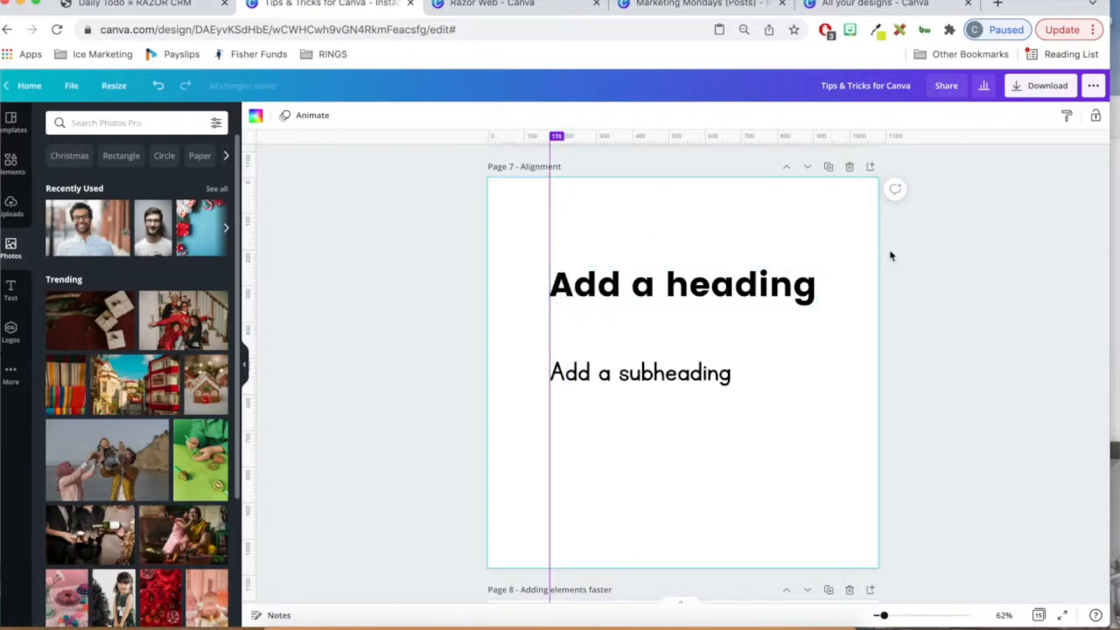
- Hide the guides in the design
{"action": "scroll", "coordinate": [943, 245], "scroll_direction": "down", "scroll_amount": 1}
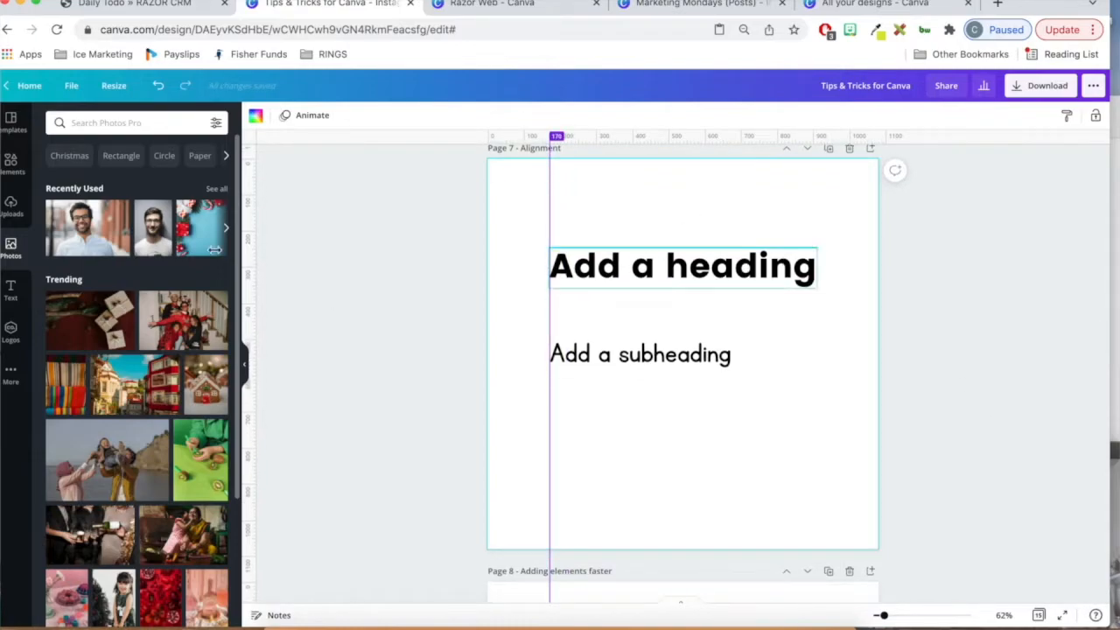
{"action": "scroll", "coordinate": [377, 289], "scroll_direction": "down", "scroll_amount": 5}
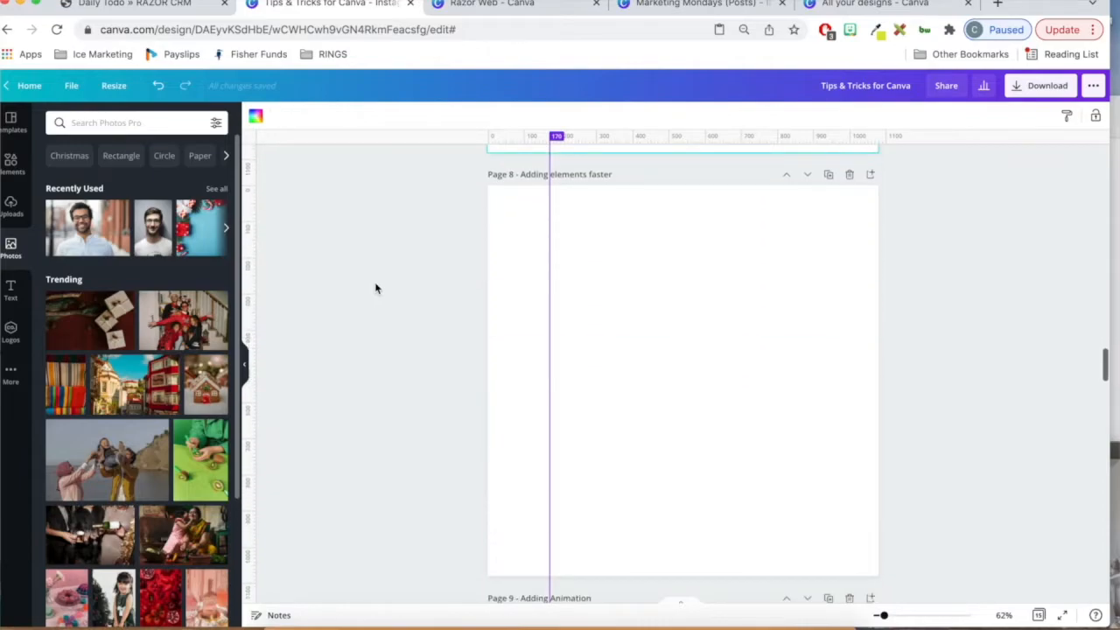
{"action": "left_click", "coordinate": [72, 85]}
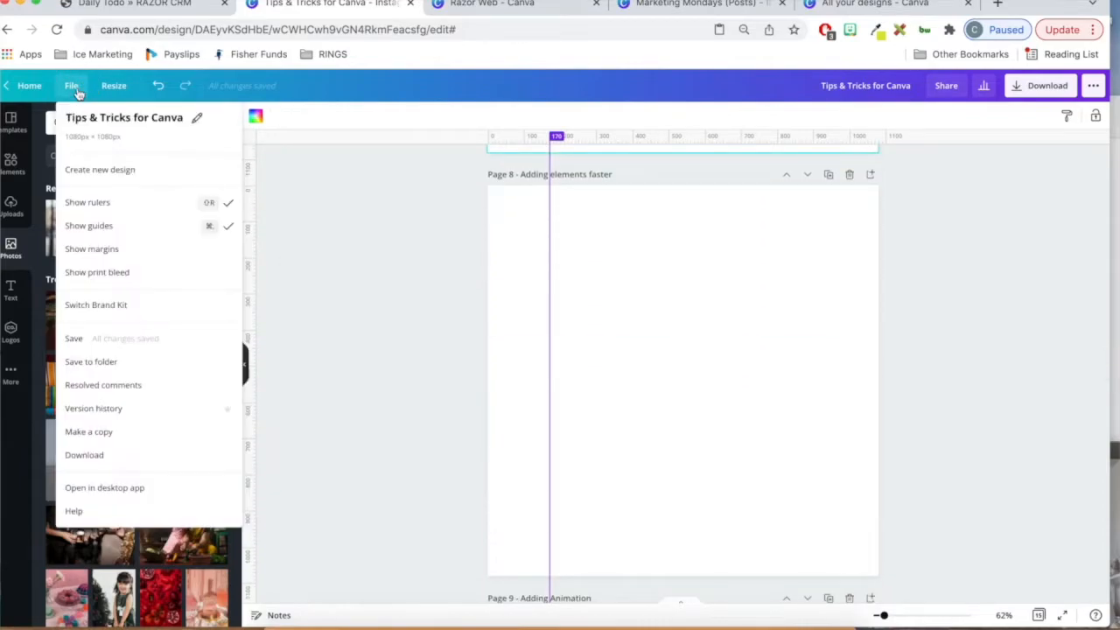
{"action": "left_click", "coordinate": [160, 225]}
- Add the 4.23.12 PM screenshot from the Desktop folder directly onto page 8
{"action": "scroll", "coordinate": [957, 324], "scroll_direction": "down", "scroll_amount": 1}
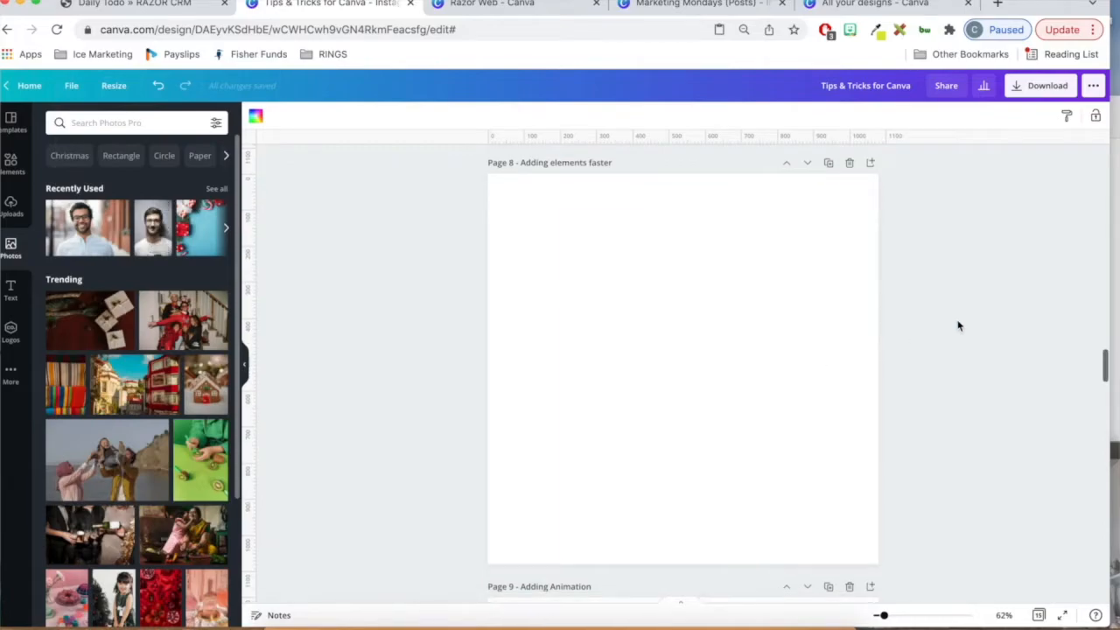
{"action": "left_click", "coordinate": [18, 213]}
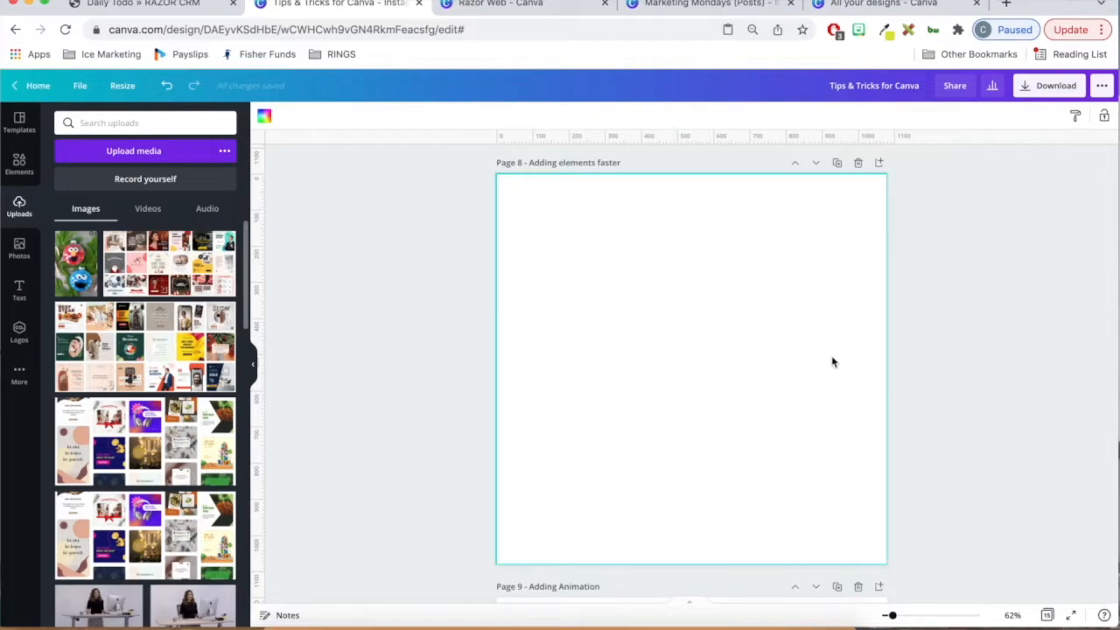
{"action": "left_click", "coordinate": [190, 159]}
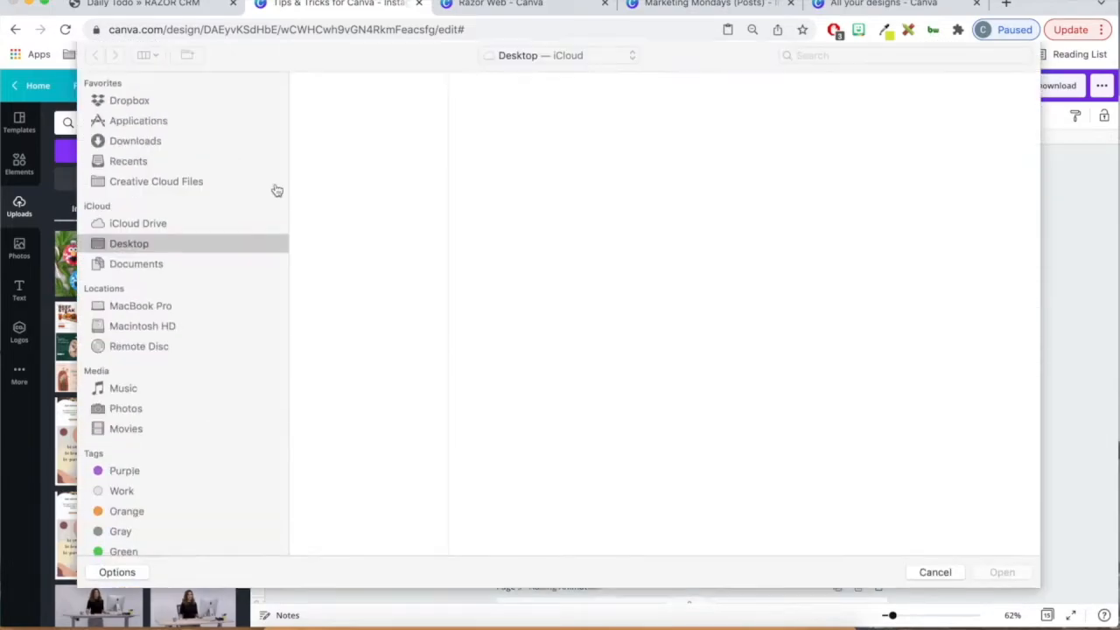
{"action": "left_click", "coordinate": [941, 576]}
{"action": "left_click", "coordinate": [280, 627]}
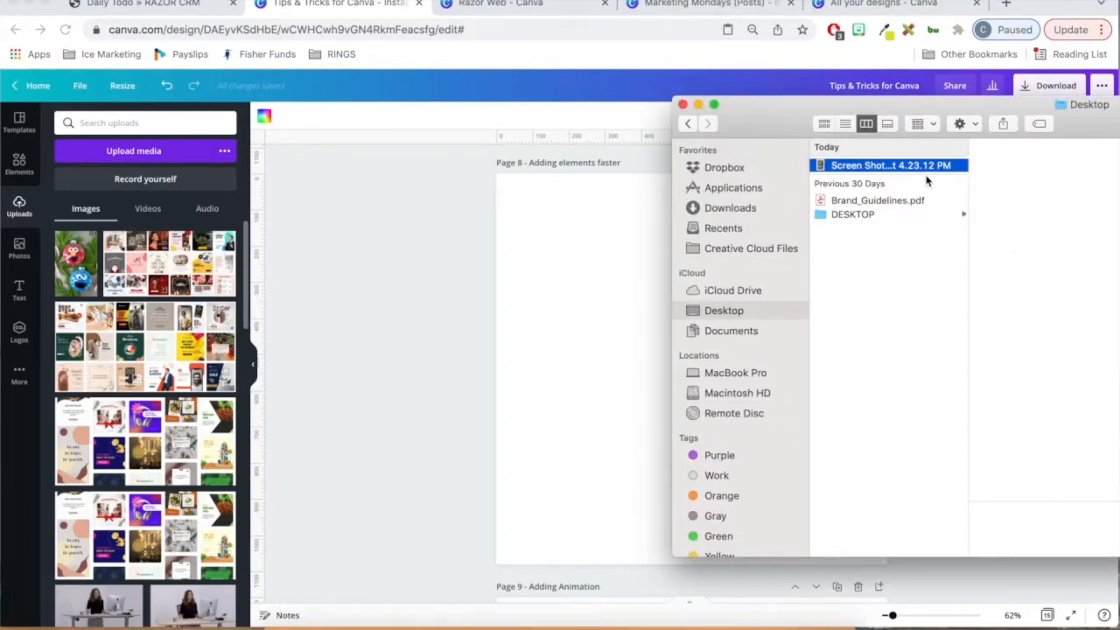
{"action": "left_click_drag", "start_coordinate": [934, 167], "coordinate": [597, 261]}
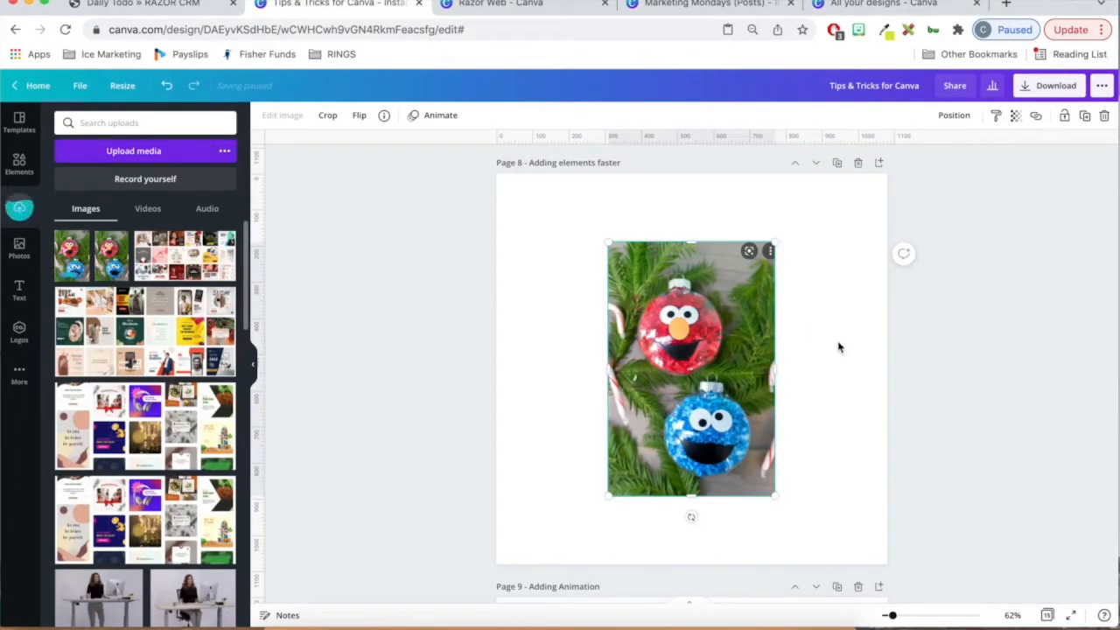
- Crop a strip off the top of the ornament image on page 8 and move the image slightly upward
{"action": "left_click_drag", "start_coordinate": [693, 241], "coordinate": [712, 264]}
{"action": "left_click", "coordinate": [877, 325]}
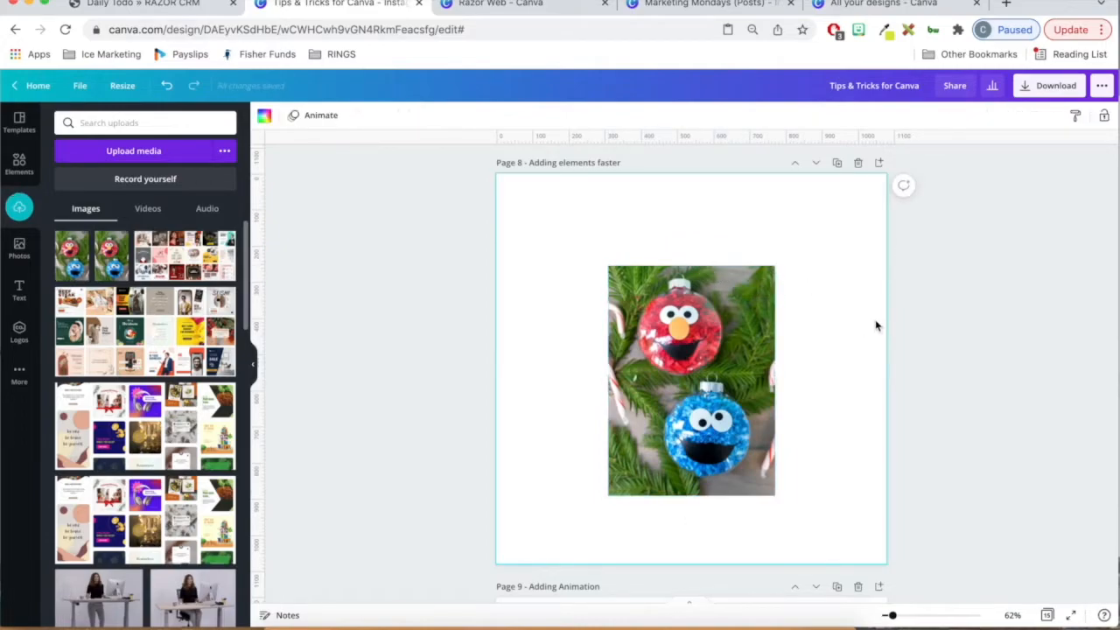
{"action": "left_click_drag", "start_coordinate": [662, 430], "coordinate": [660, 407]}
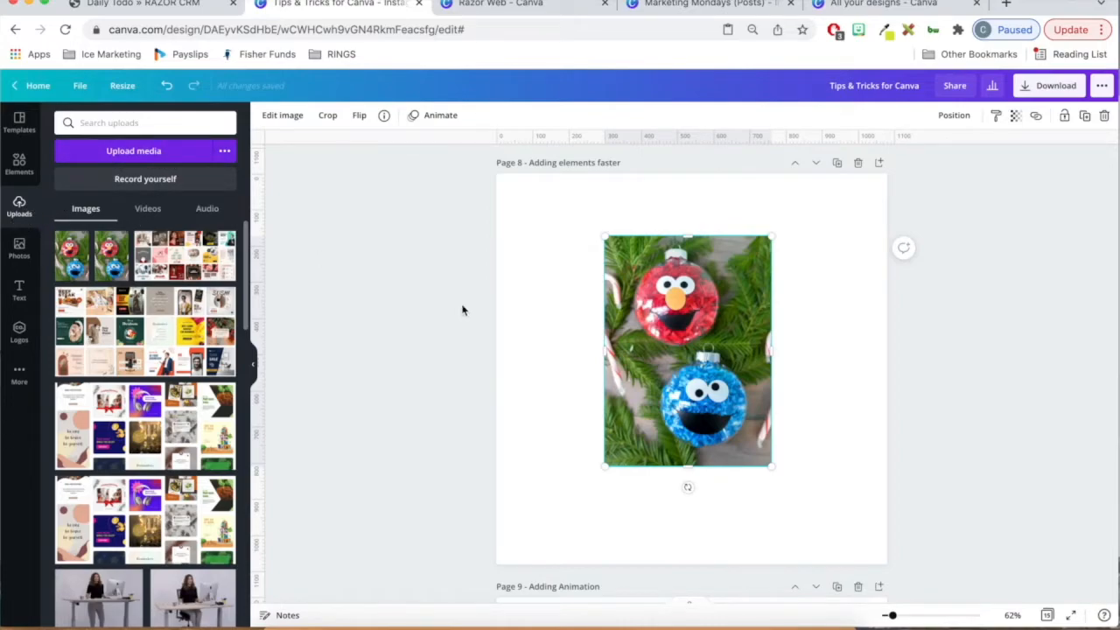
- Add a Razor Web brand heading to page 9 and enlarge it to a font size of about 69
{"action": "scroll", "coordinate": [468, 312], "scroll_direction": "down", "scroll_amount": 5}
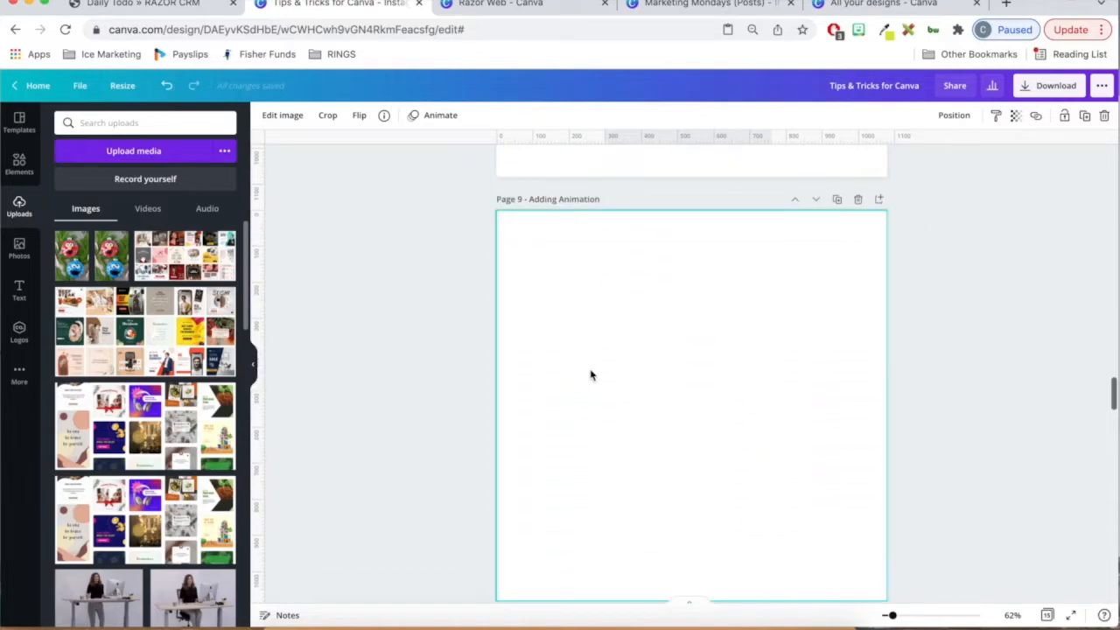
{"action": "scroll", "coordinate": [619, 336], "scroll_direction": "down", "scroll_amount": 1}
{"action": "scroll", "coordinate": [635, 315], "scroll_direction": "up", "scroll_amount": 1}
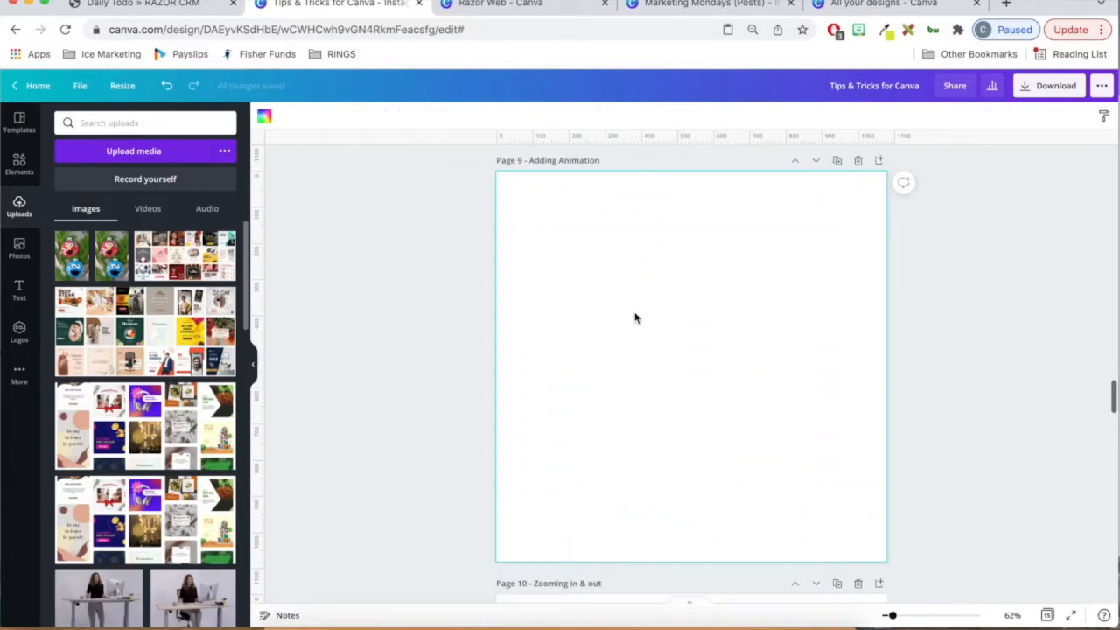
{"action": "left_click", "coordinate": [19, 290]}
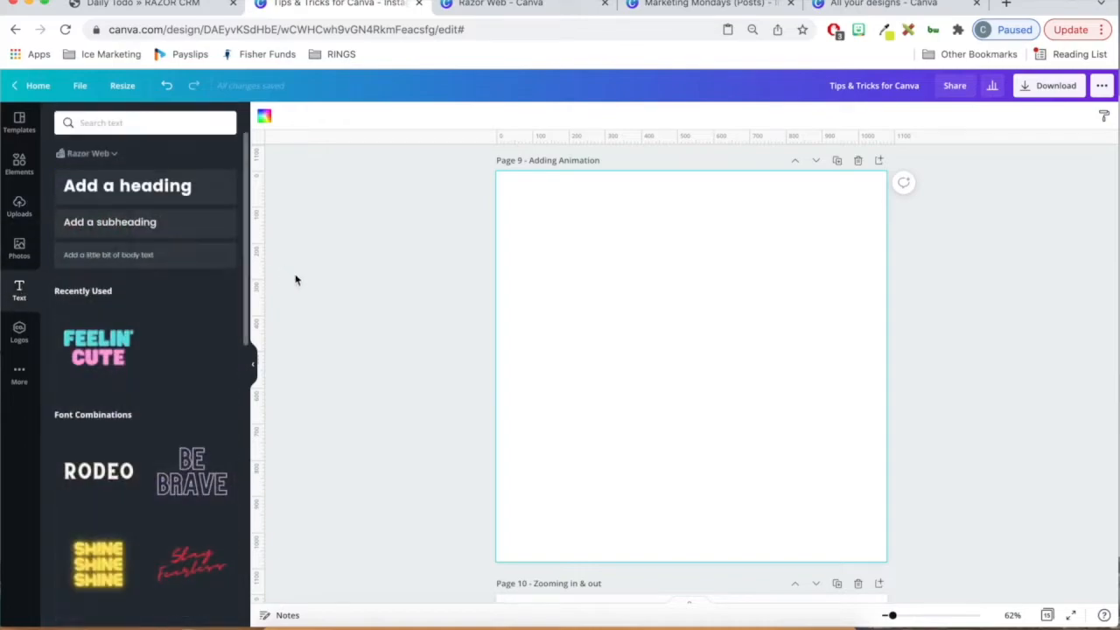
{"action": "left_click", "coordinate": [164, 200]}
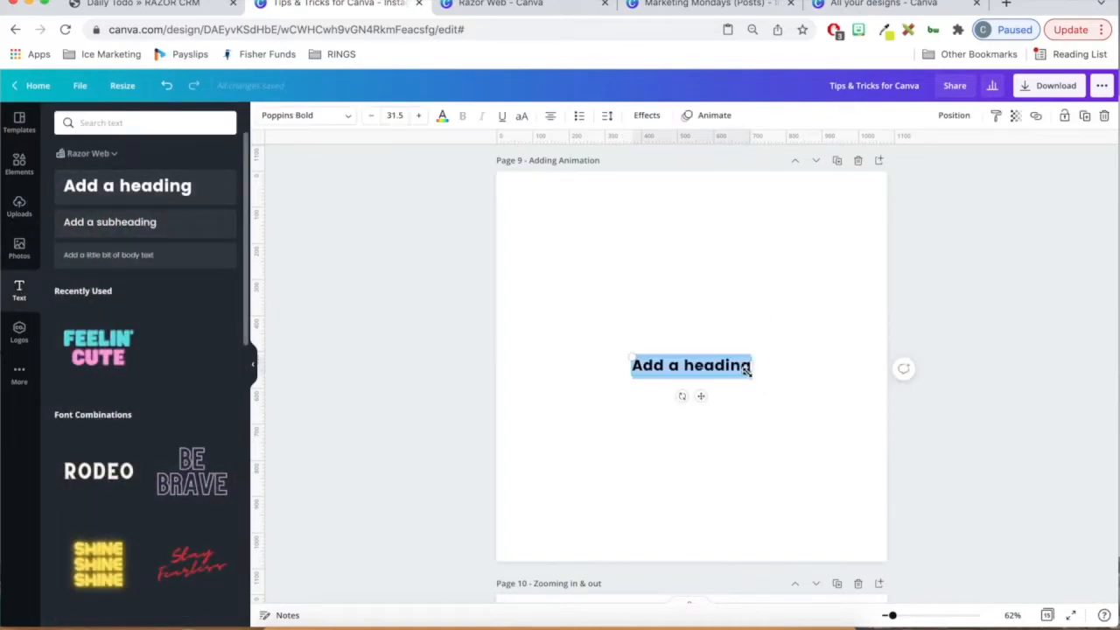
{"action": "left_click_drag", "start_coordinate": [748, 372], "coordinate": [821, 406]}
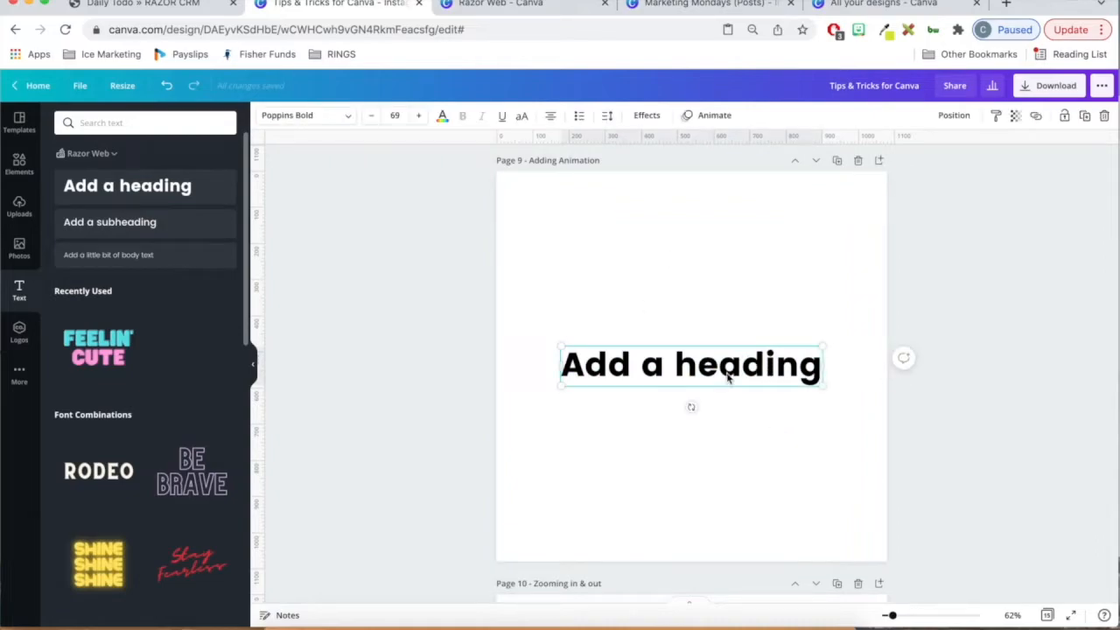
- Apply the Typewriter text animation to the heading on page 9
{"action": "left_click", "coordinate": [717, 118]}
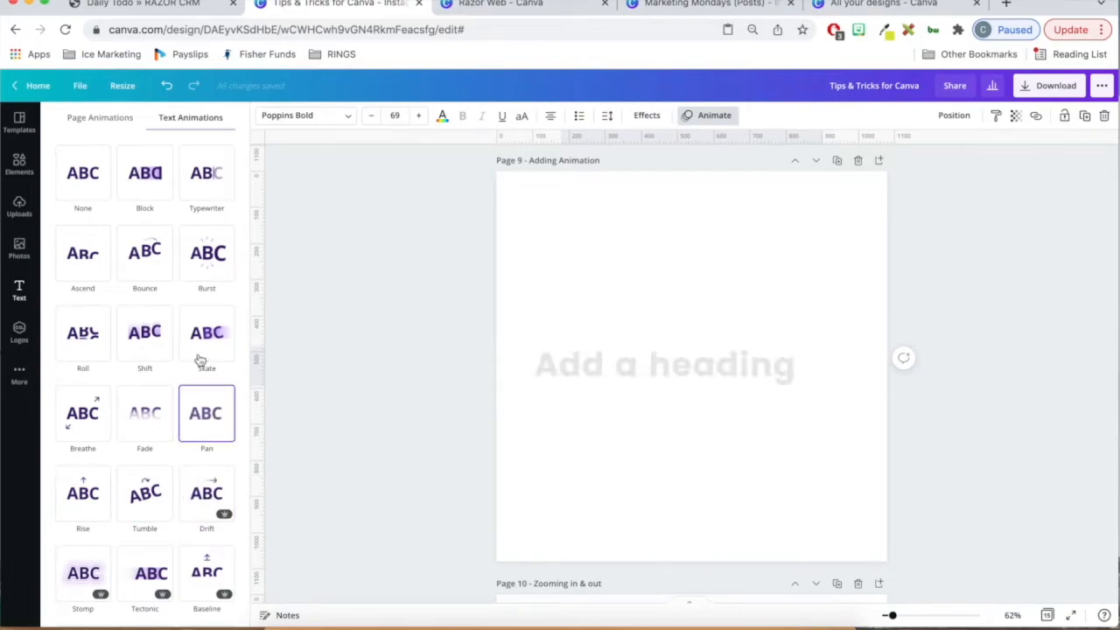
{"action": "left_click", "coordinate": [213, 184]}
{"action": "left_click", "coordinate": [820, 307]}
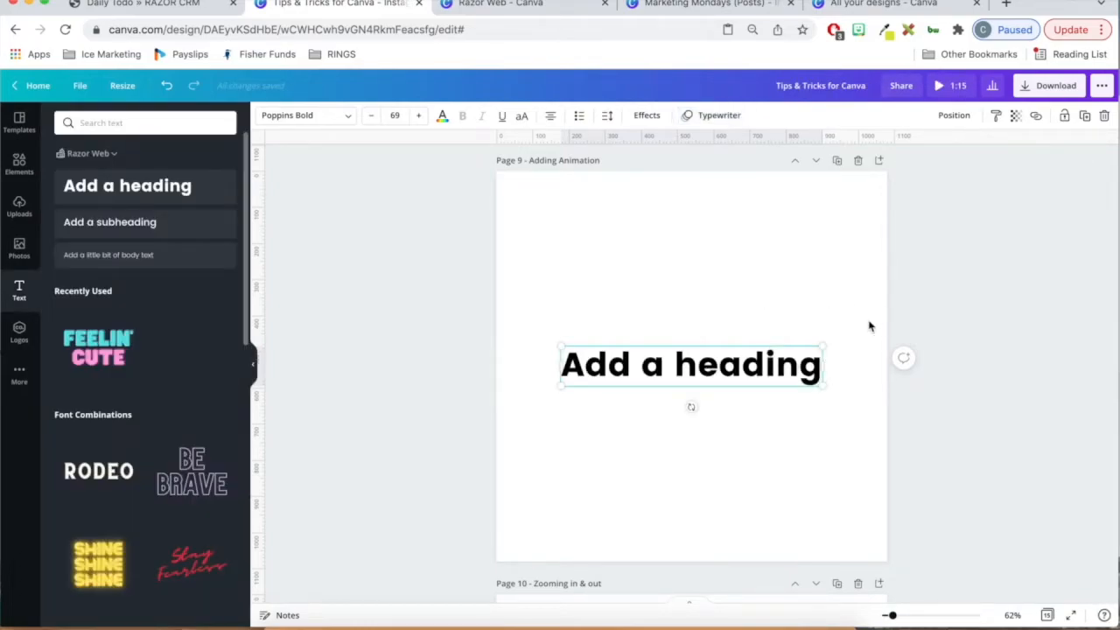
{"action": "left_click", "coordinate": [1053, 319]}
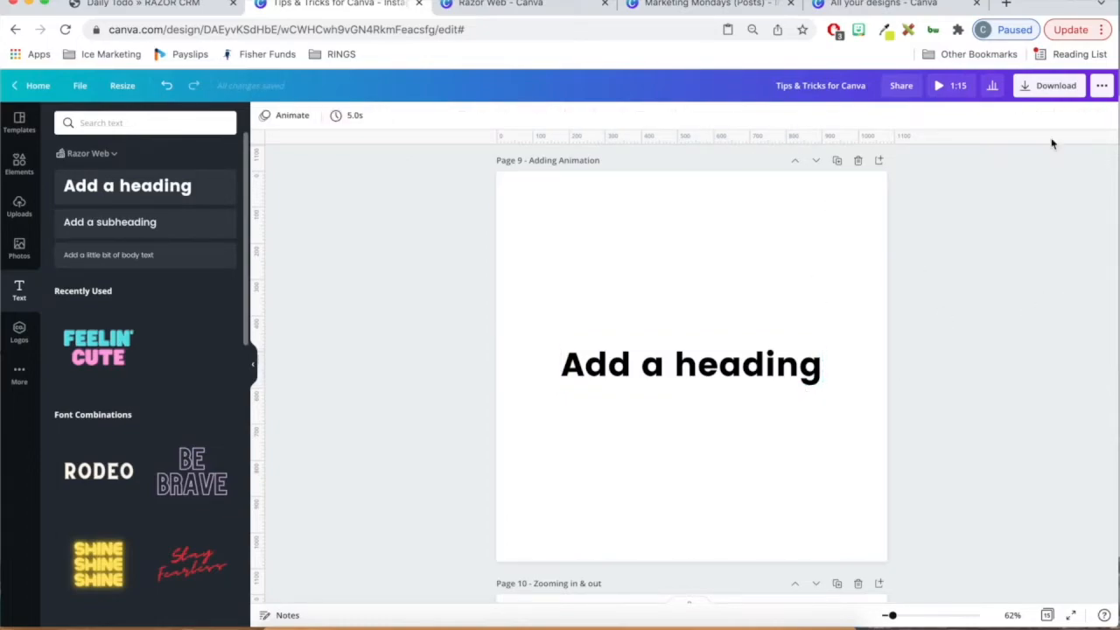
- Check the download options offered for the animated design, including the file type and page selection
{"action": "left_click", "coordinate": [1053, 91]}
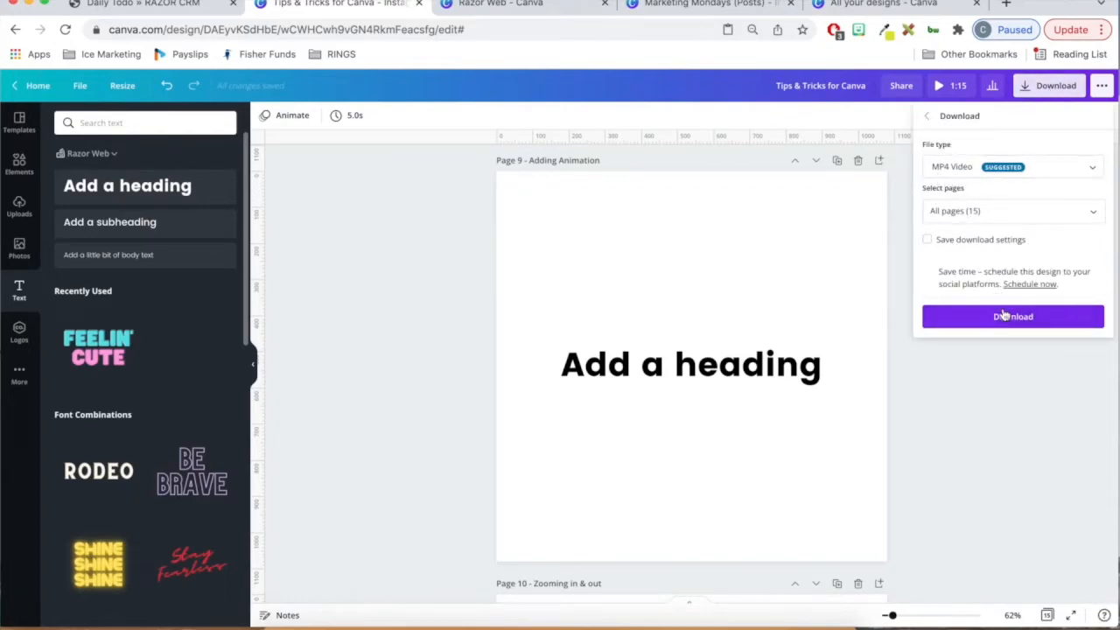
{"action": "left_click", "coordinate": [807, 246]}
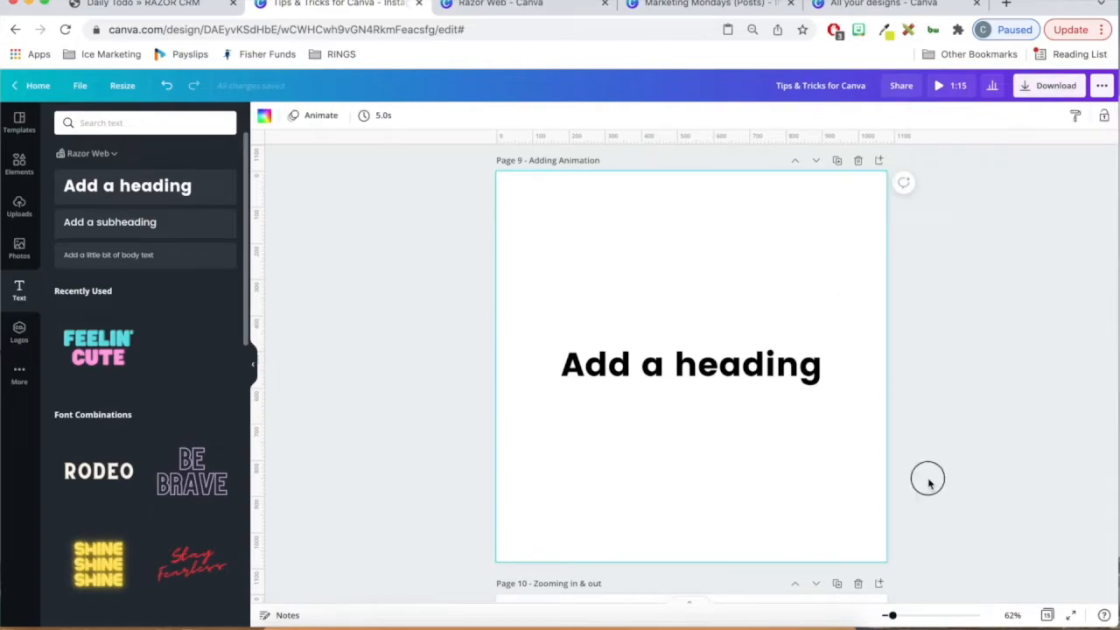
{"action": "left_click", "coordinate": [708, 371]}
{"action": "left_click", "coordinate": [570, 253]}
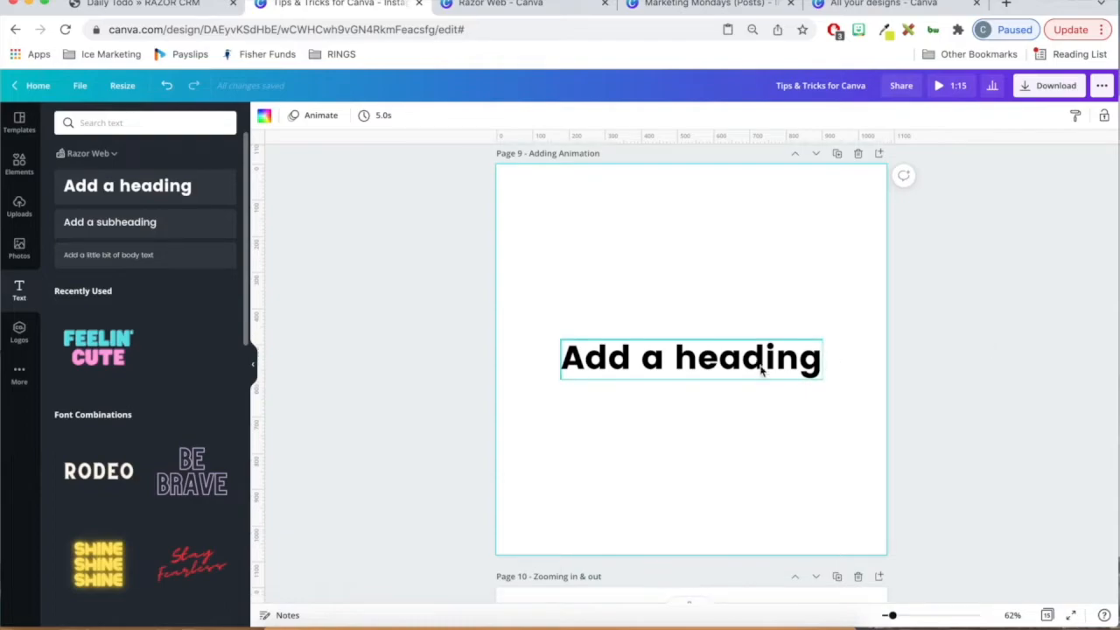
- Apply the "24/7 COVID Emergency Hotline" Instagram post template to the blank page 10
{"action": "scroll", "coordinate": [760, 371], "scroll_direction": "down", "scroll_amount": 3}
{"action": "scroll", "coordinate": [760, 371], "scroll_direction": "down", "scroll_amount": 3}
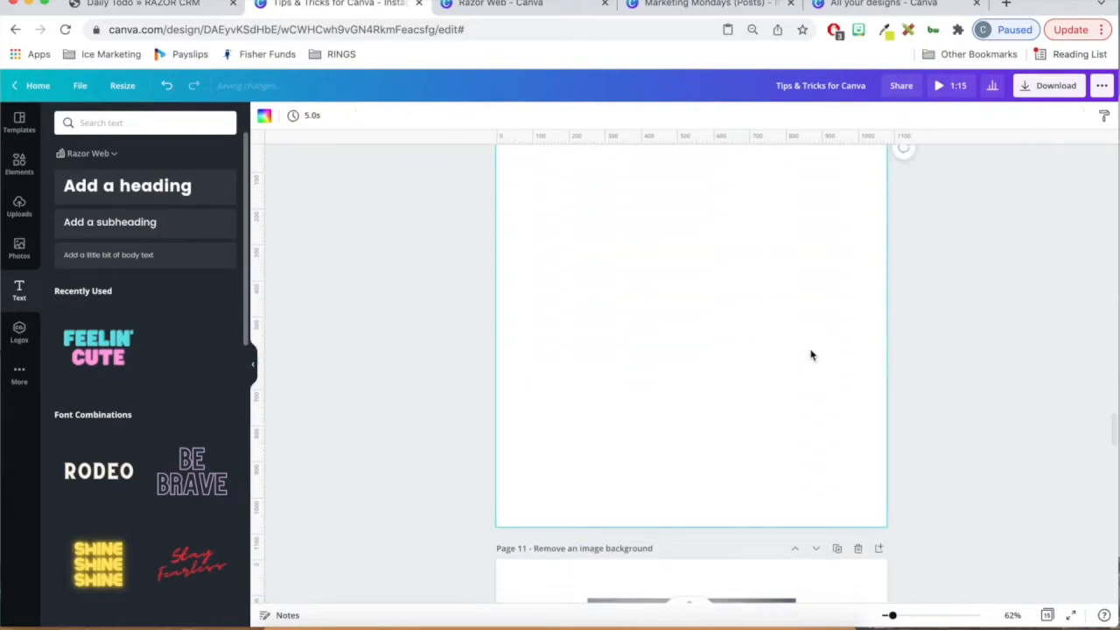
{"action": "scroll", "coordinate": [811, 356], "scroll_direction": "up", "scroll_amount": 1}
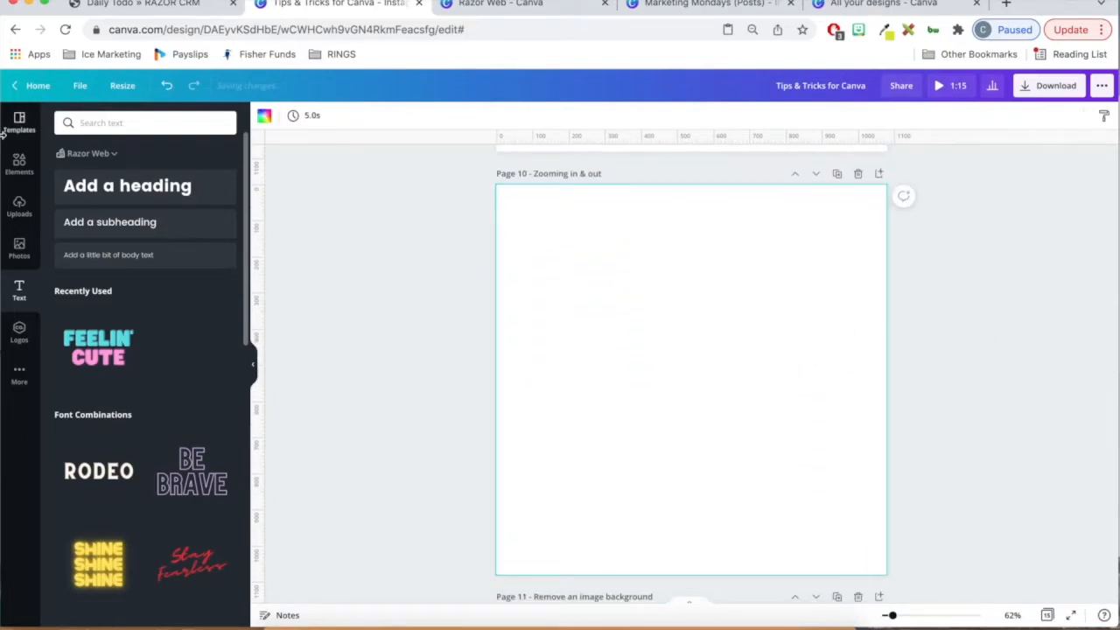
{"action": "left_click", "coordinate": [31, 168]}
{"action": "left_click", "coordinate": [19, 123]}
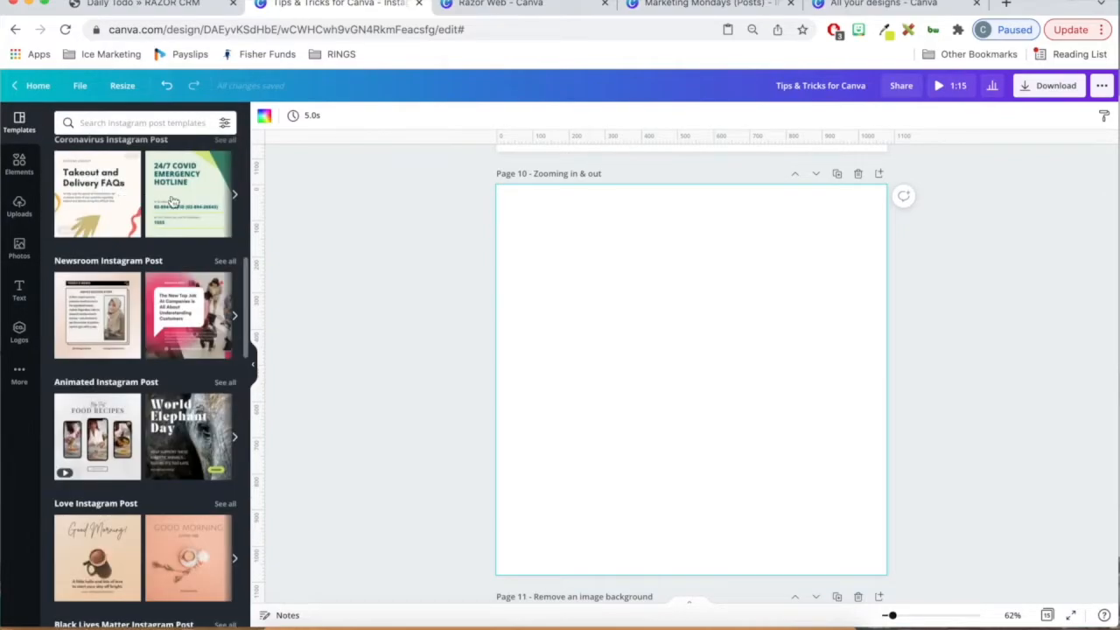
{"action": "left_click", "coordinate": [204, 202]}
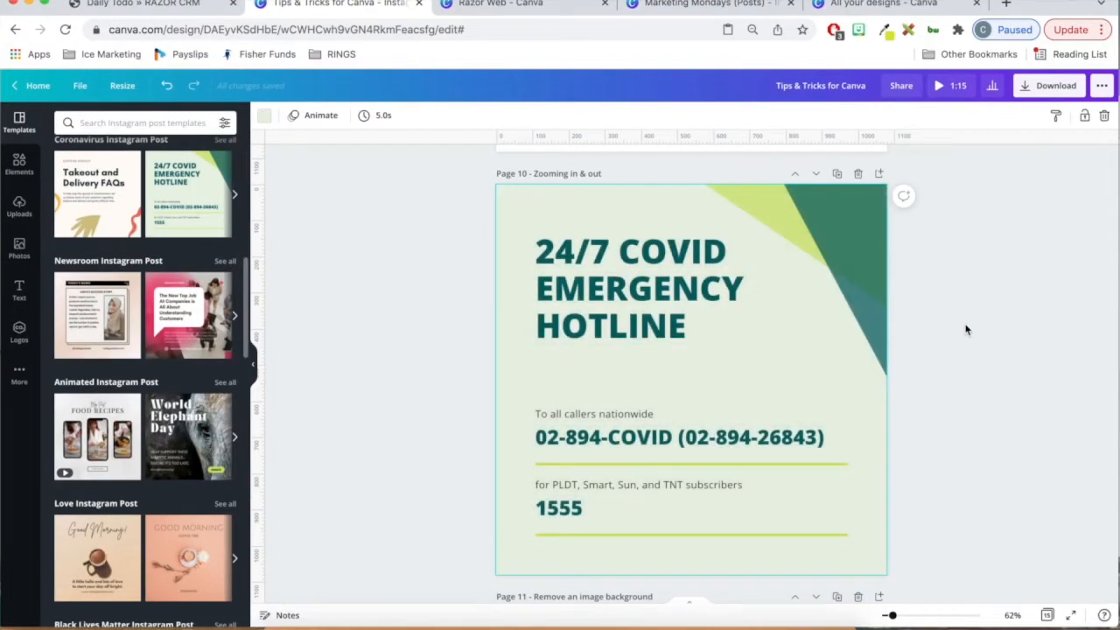
- Zoom the canvas out to 10% and back in to 55%, returning to page 10
{"action": "left_click_drag", "start_coordinate": [891, 615], "coordinate": [864, 617]}
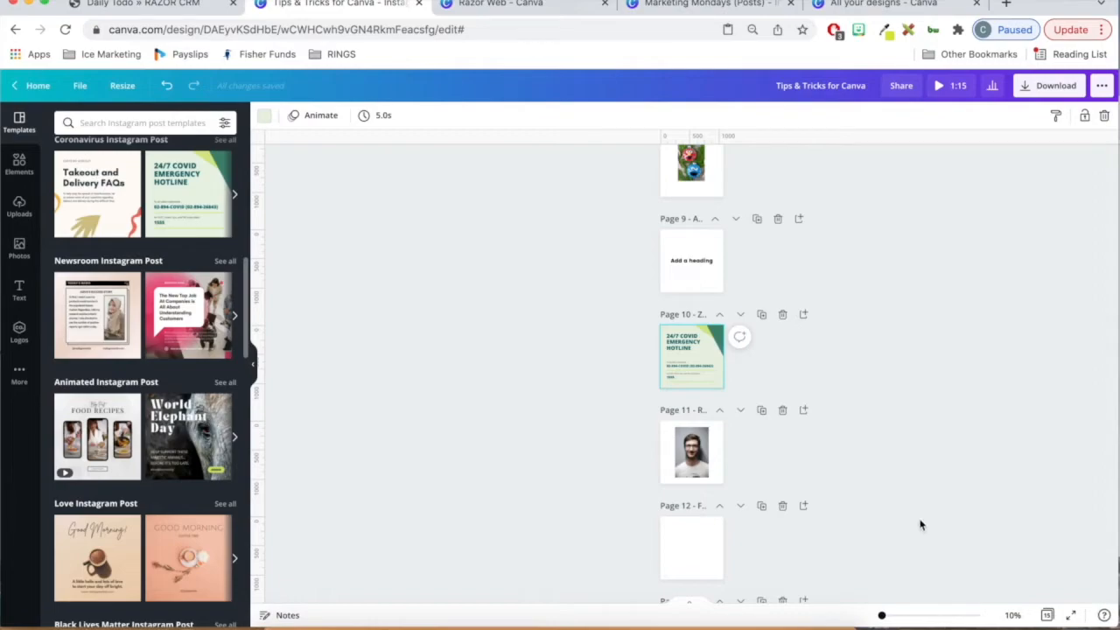
{"action": "left_click_drag", "start_coordinate": [881, 614], "coordinate": [890, 614]}
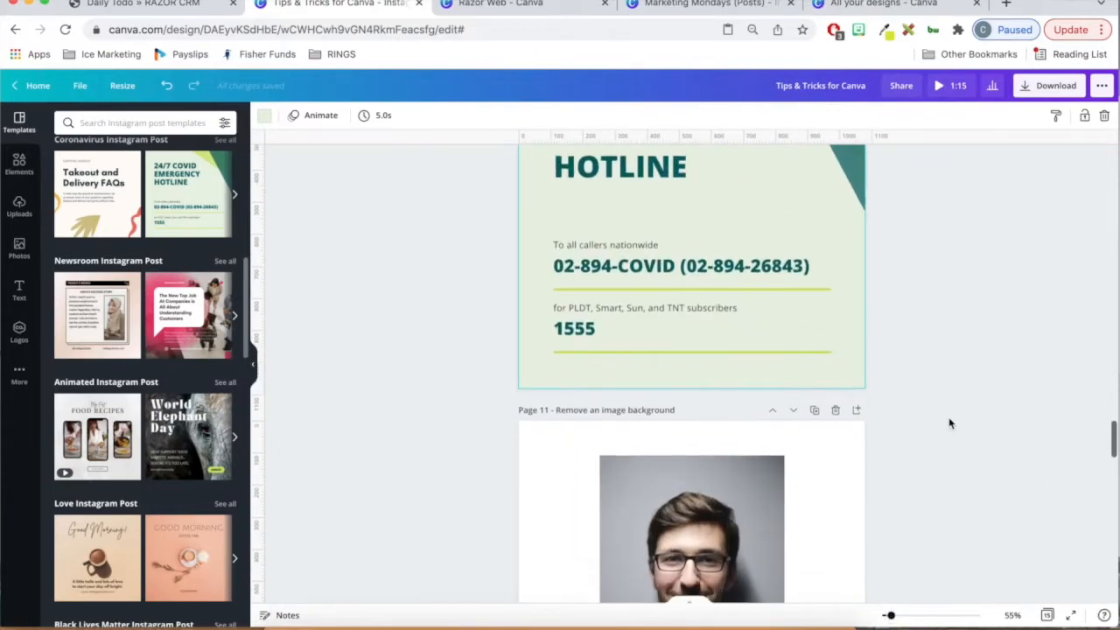
{"action": "scroll", "coordinate": [951, 424], "scroll_direction": "up", "scroll_amount": 1}
{"action": "left_click", "coordinate": [936, 371]}
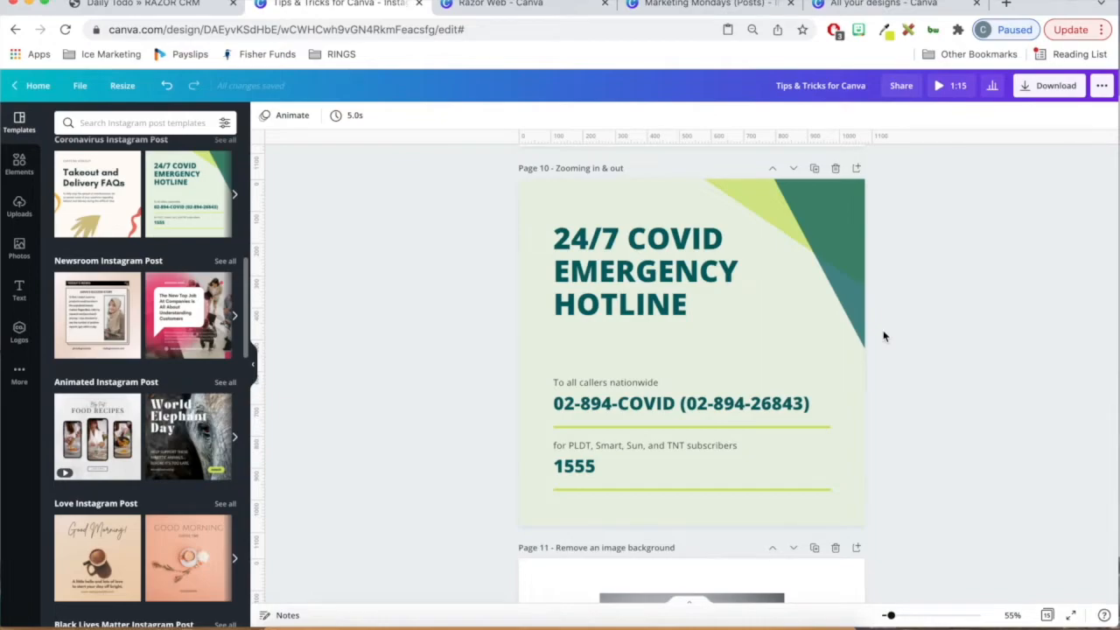
- Zoom in on page 10 to 100% and back out to 59%
{"action": "key", "text": "super+plus"}
{"action": "key", "text": "super+plus"}
{"action": "key", "text": "super+plus"}
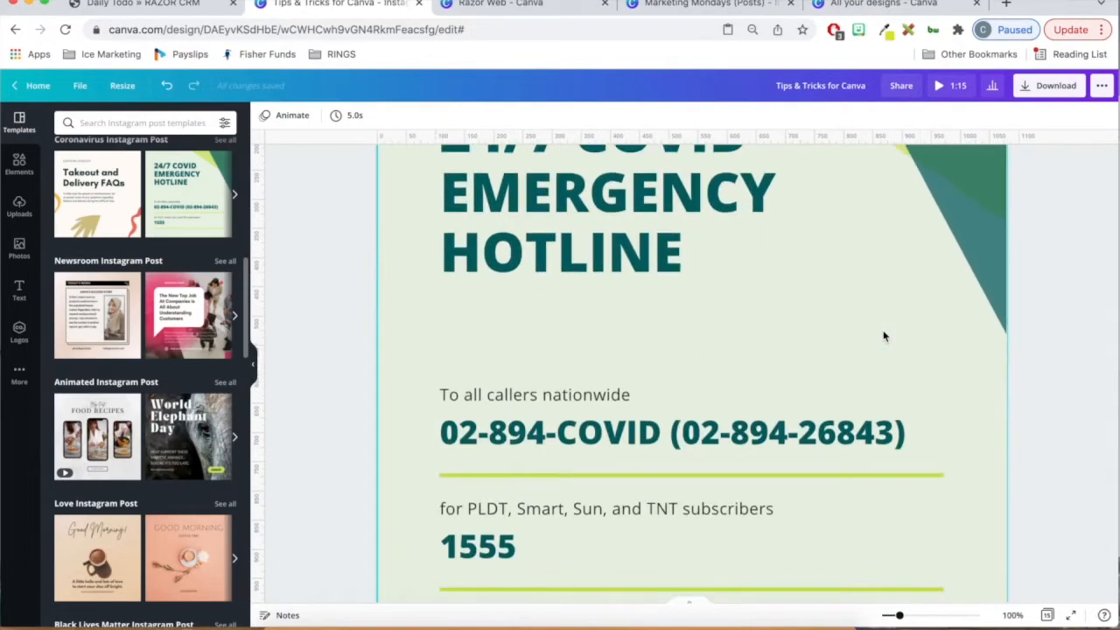
{"action": "key", "text": "super+minus"}
{"action": "key", "text": "super+minus"}
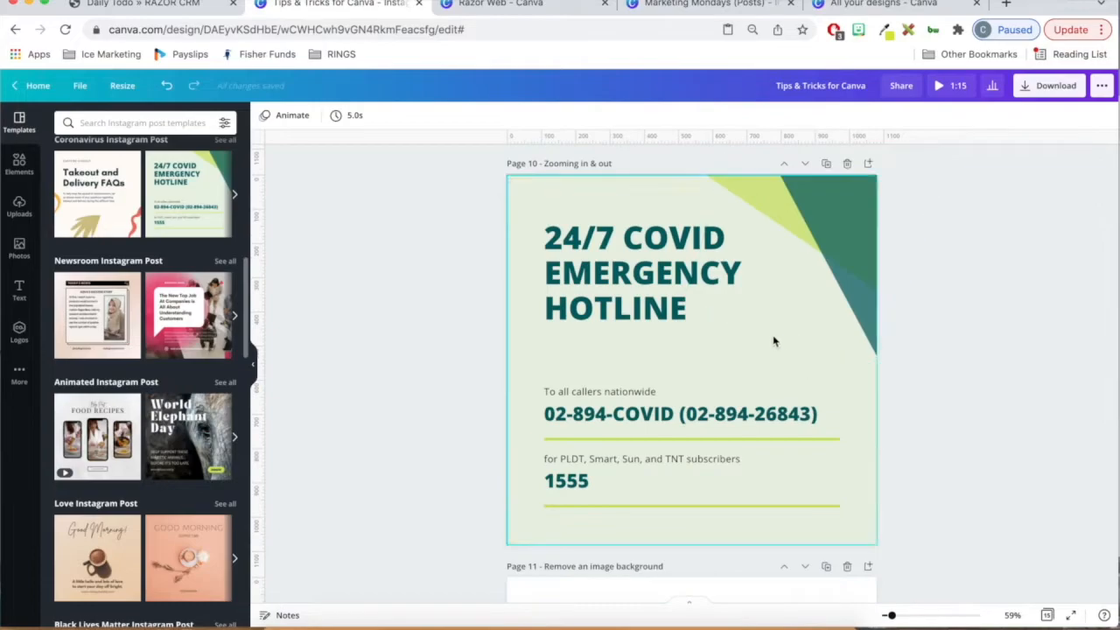
- Set the background of page 11 to the teal colour from the Razor Web brand palette
{"action": "scroll", "coordinate": [931, 346], "scroll_direction": "down", "scroll_amount": 5}
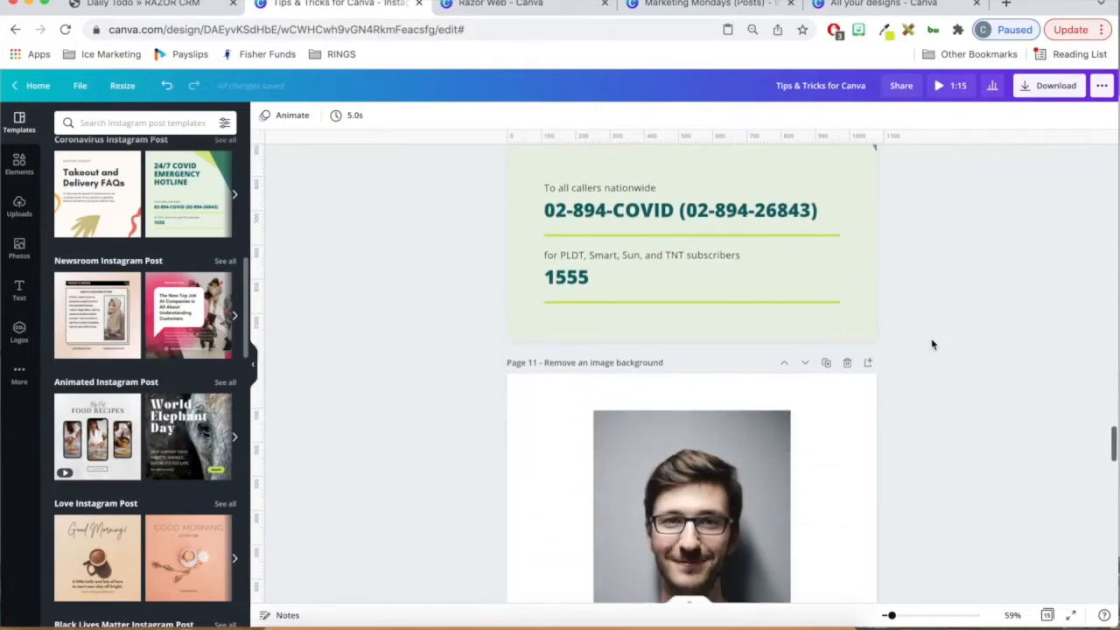
{"action": "scroll", "coordinate": [931, 344], "scroll_direction": "down", "scroll_amount": 2}
{"action": "scroll", "coordinate": [932, 344], "scroll_direction": "up", "scroll_amount": 1}
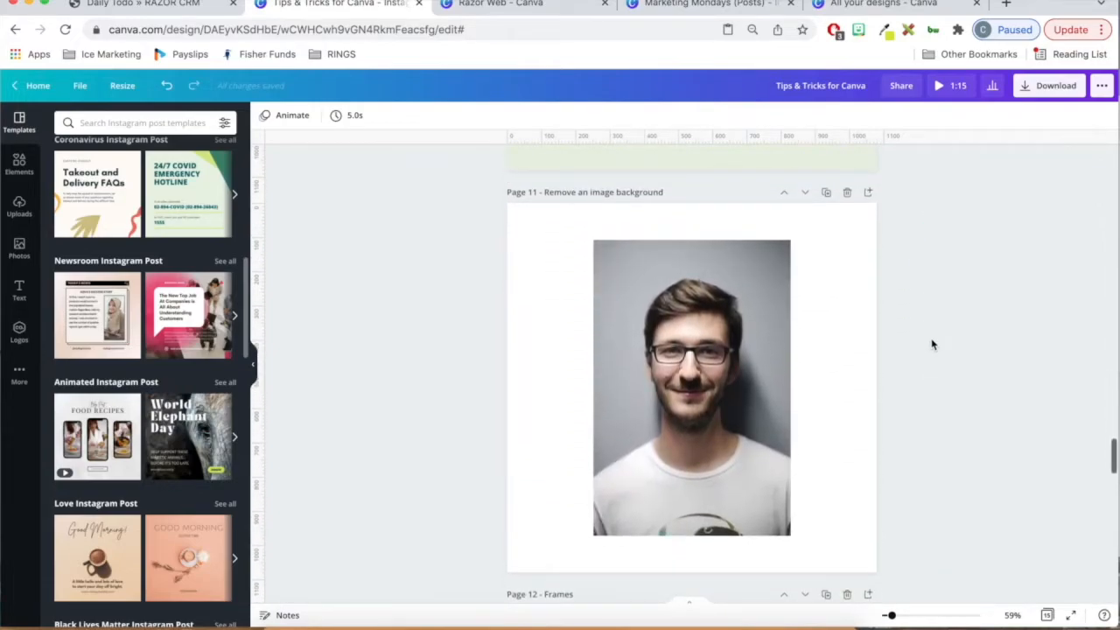
{"action": "left_click", "coordinate": [758, 400]}
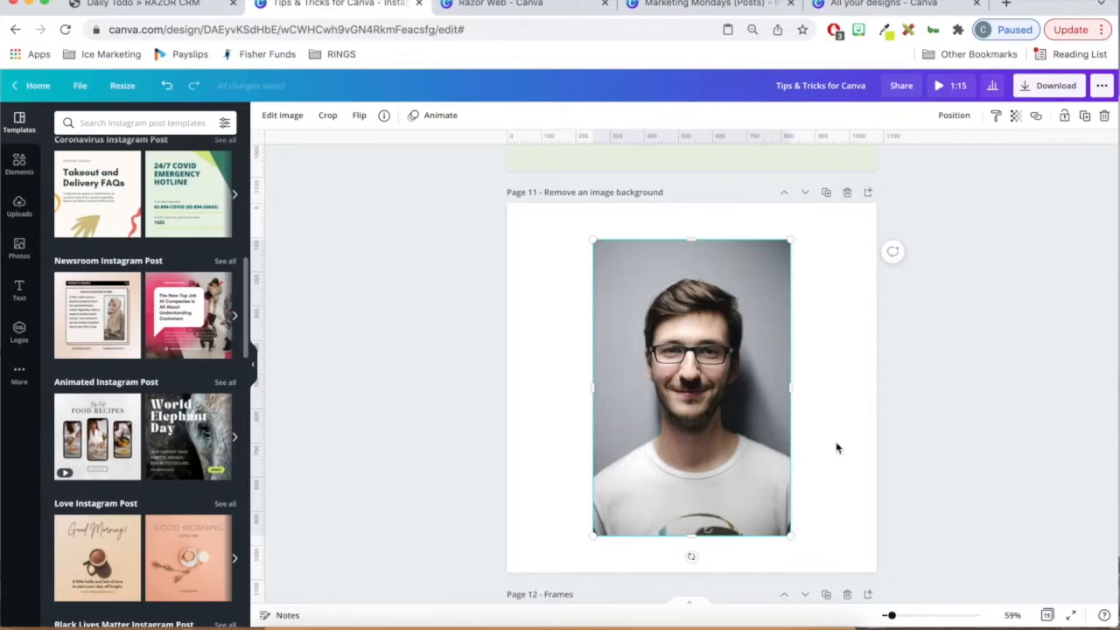
{"action": "left_click", "coordinate": [845, 392]}
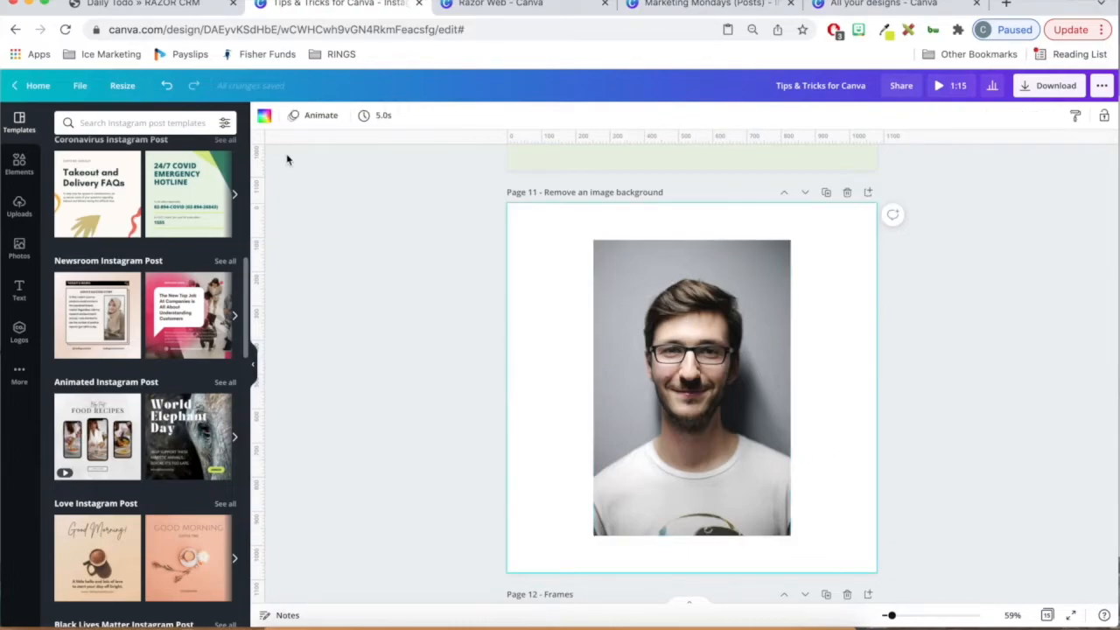
{"action": "left_click", "coordinate": [266, 119]}
{"action": "left_click", "coordinate": [192, 416]}
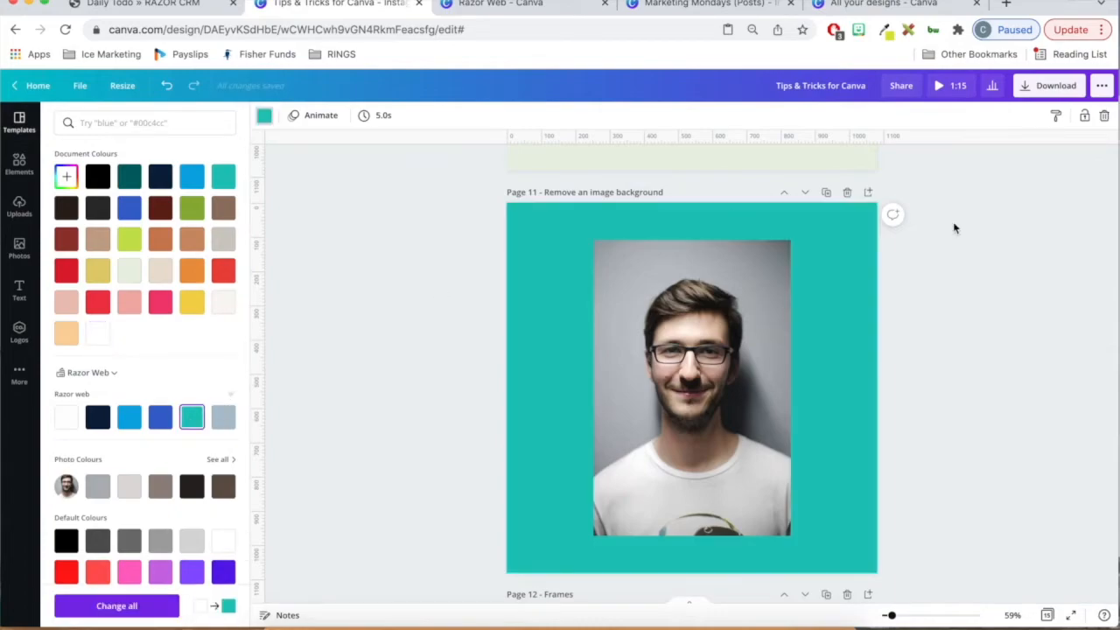
- Remove the background from the portrait photo on page 11 with the Background Remover and apply the result
{"action": "left_click", "coordinate": [652, 331]}
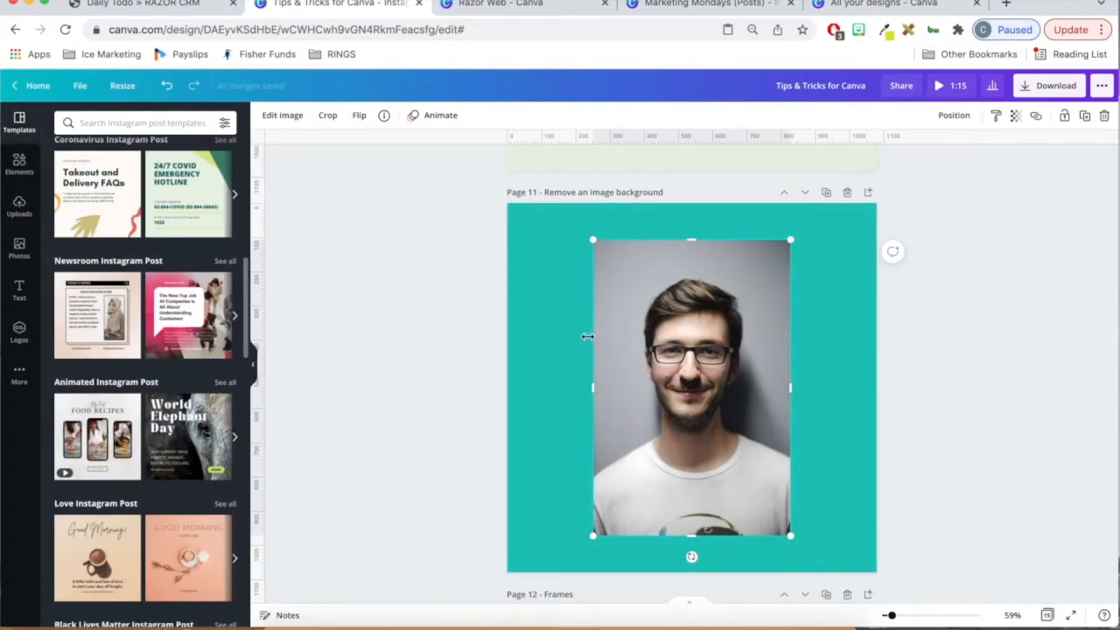
{"action": "left_click", "coordinate": [284, 115]}
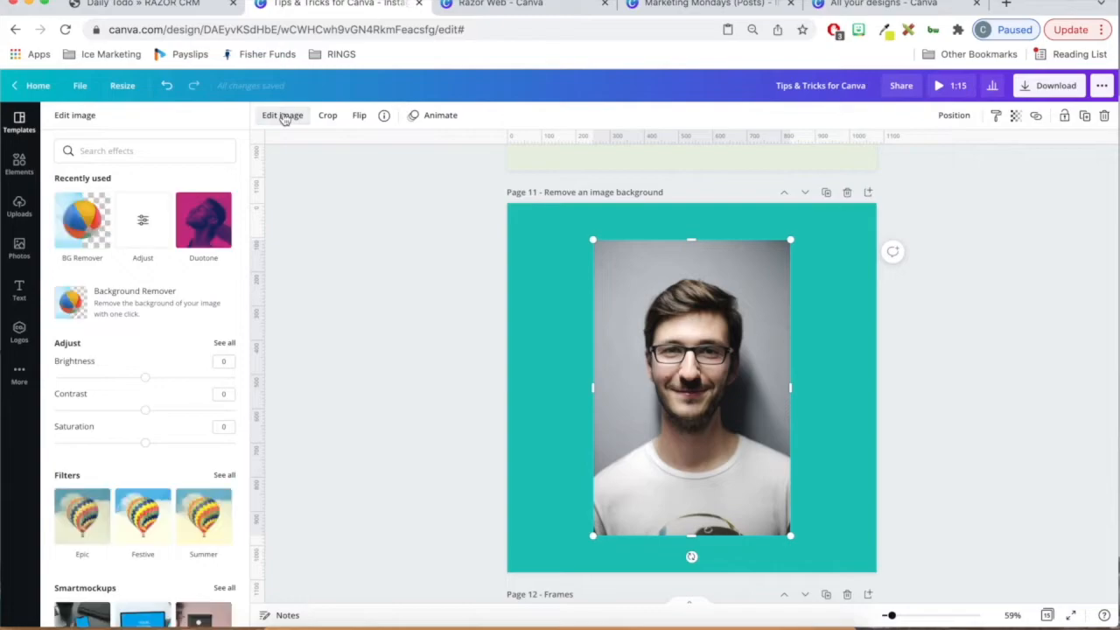
{"action": "left_click", "coordinate": [104, 203]}
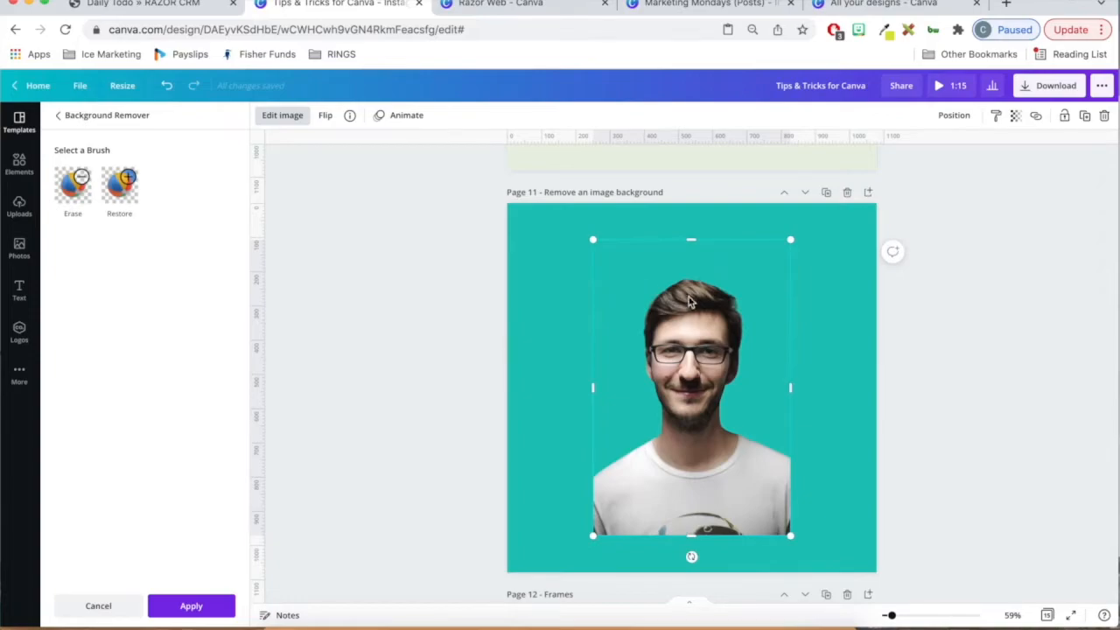
{"action": "left_click", "coordinate": [193, 607]}
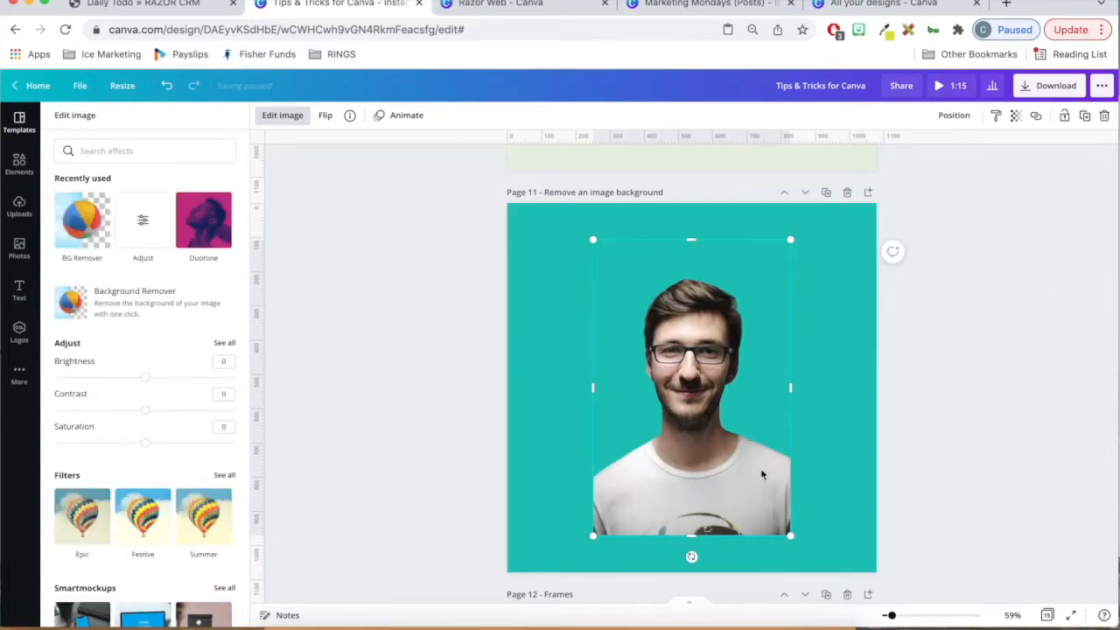
- Move the cut-out portrait on page 11 slightly up and to the left
{"action": "left_click", "coordinate": [917, 467]}
{"action": "left_click", "coordinate": [838, 511]}
{"action": "left_click", "coordinate": [698, 485]}
{"action": "left_click_drag", "start_coordinate": [723, 476], "coordinate": [668, 463]}
{"action": "left_click", "coordinate": [967, 318]}
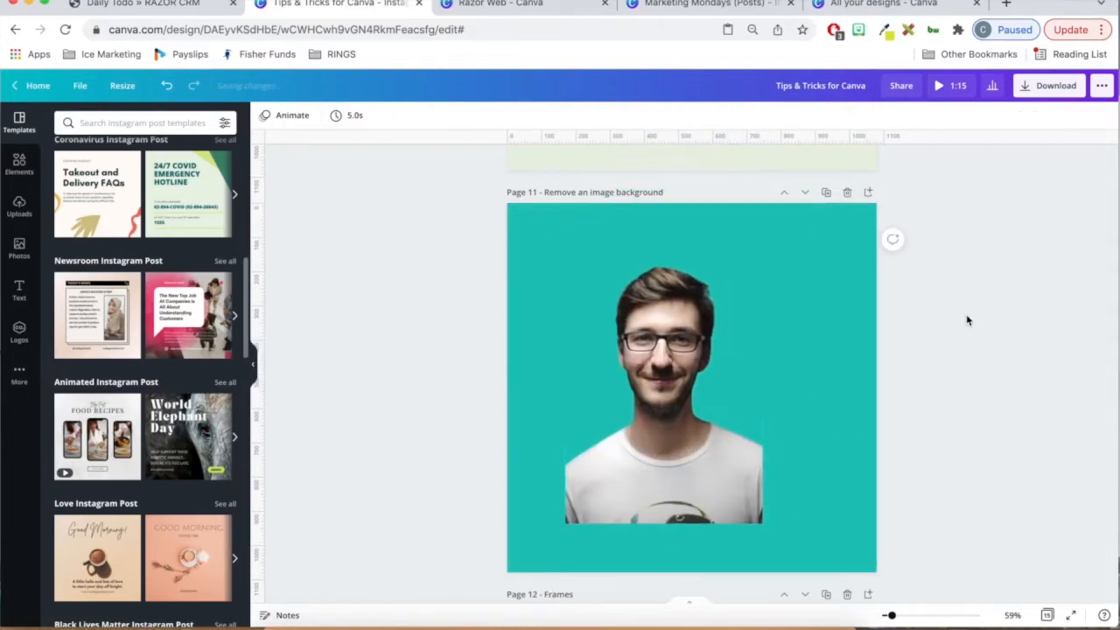
- Search the elements for "frames" and add the circular frame to page 12
{"action": "scroll", "coordinate": [968, 317], "scroll_direction": "down", "scroll_amount": 5}
{"action": "left_click", "coordinate": [783, 359]}
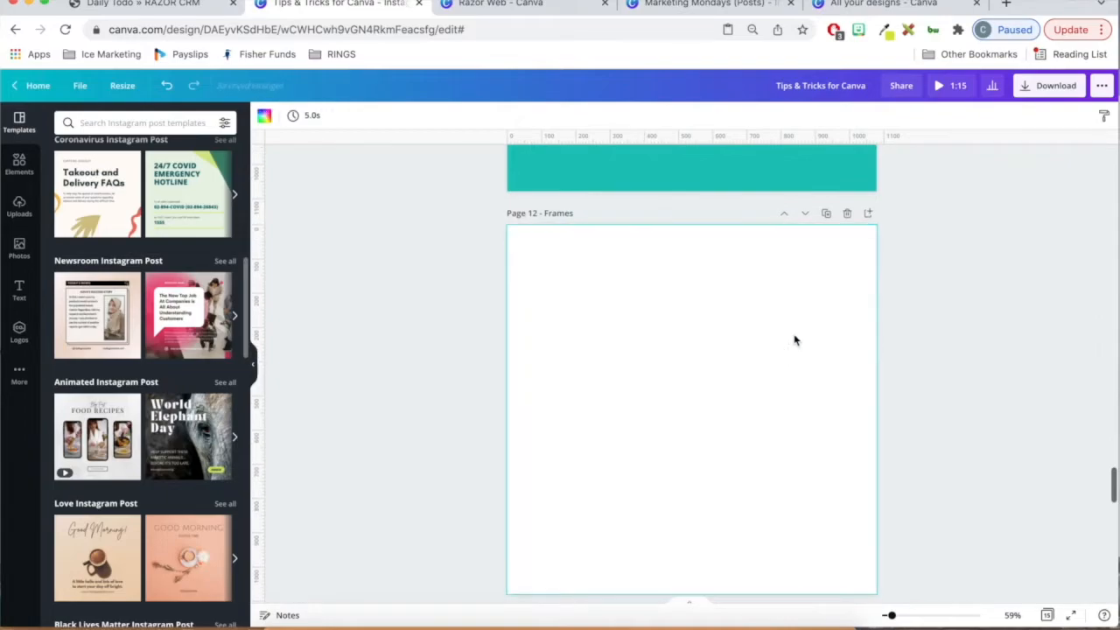
{"action": "scroll", "coordinate": [801, 341], "scroll_direction": "down", "scroll_amount": 1}
{"action": "left_click", "coordinate": [32, 179]}
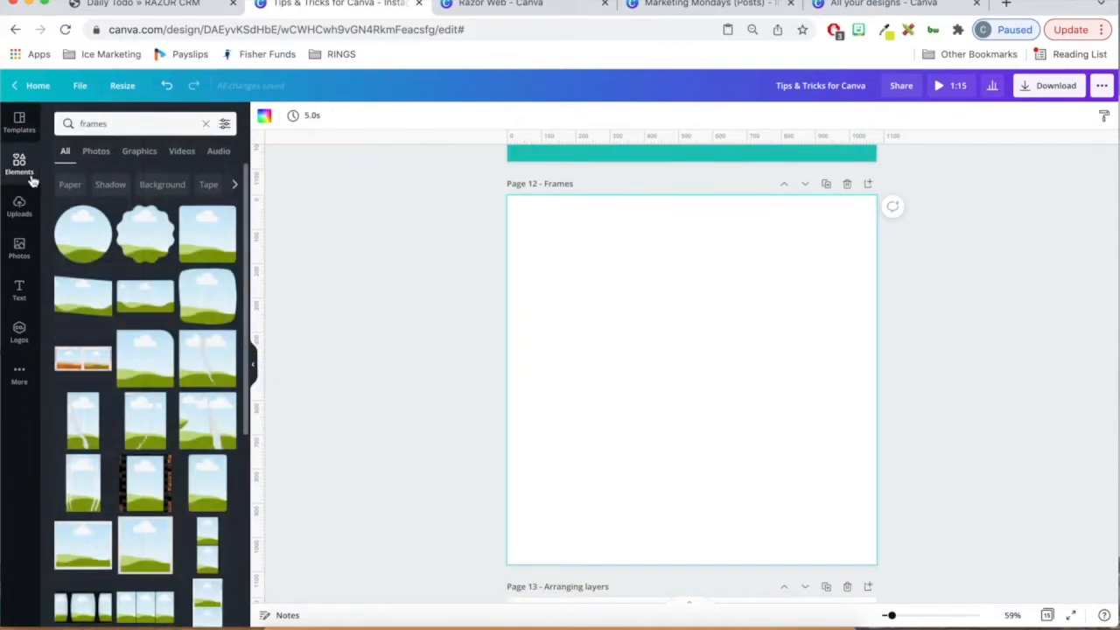
{"action": "left_click", "coordinate": [130, 116]}
{"action": "type", "text": "frames"}
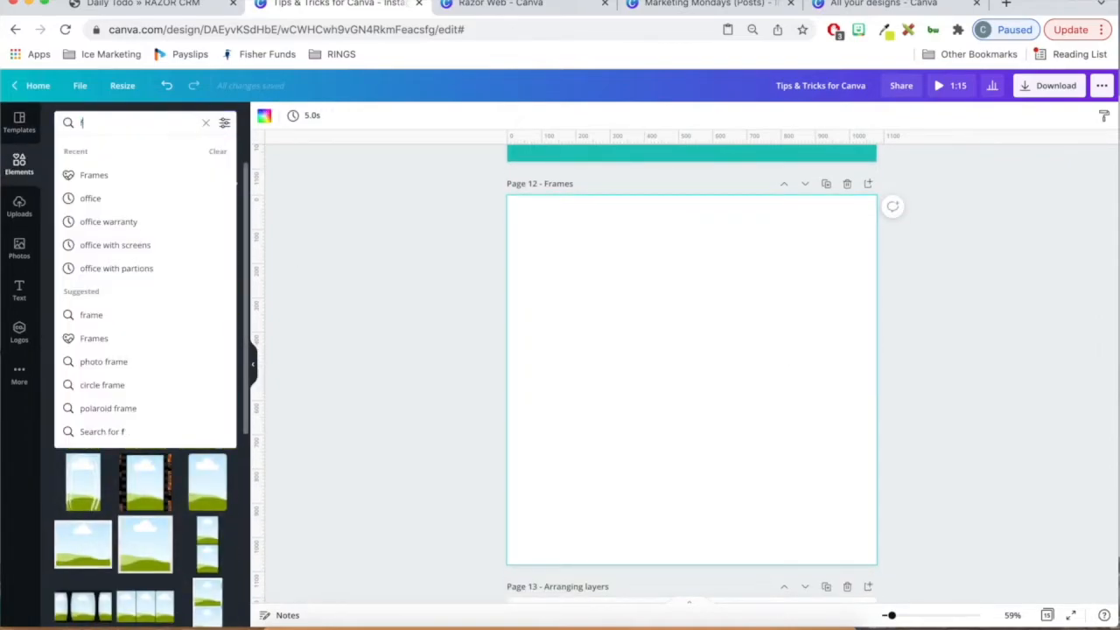
{"action": "key", "text": "Return"}
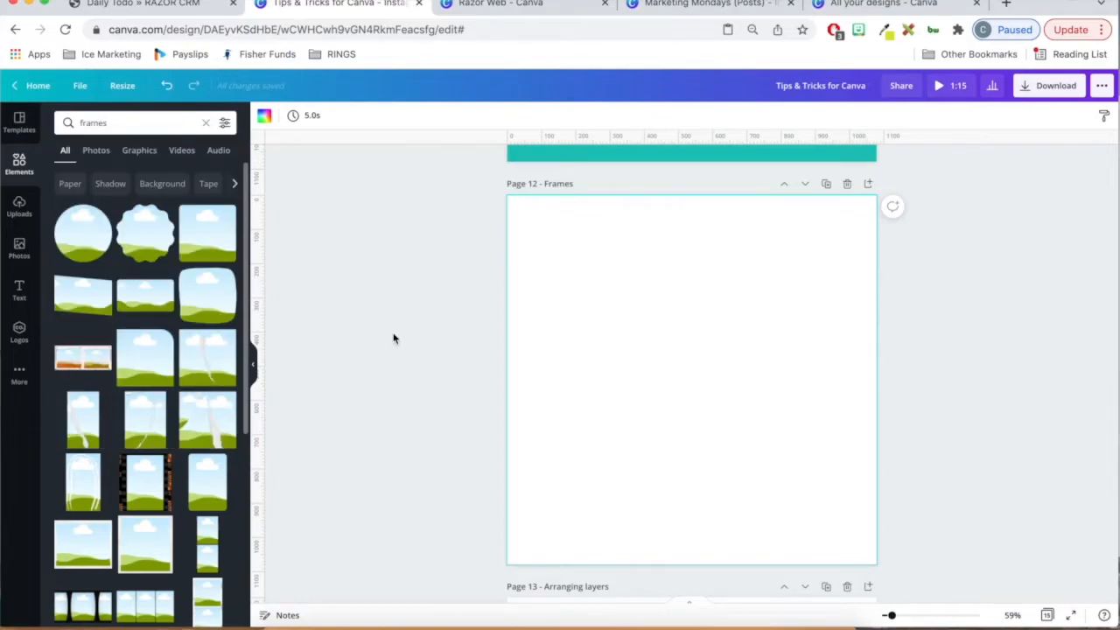
{"action": "left_click", "coordinate": [94, 248]}
{"action": "scroll", "coordinate": [151, 313], "scroll_direction": "down", "scroll_amount": 1}
{"action": "scroll", "coordinate": [153, 312], "scroll_direction": "down", "scroll_amount": 4}
{"action": "scroll", "coordinate": [153, 312], "scroll_direction": "up", "scroll_amount": 4}
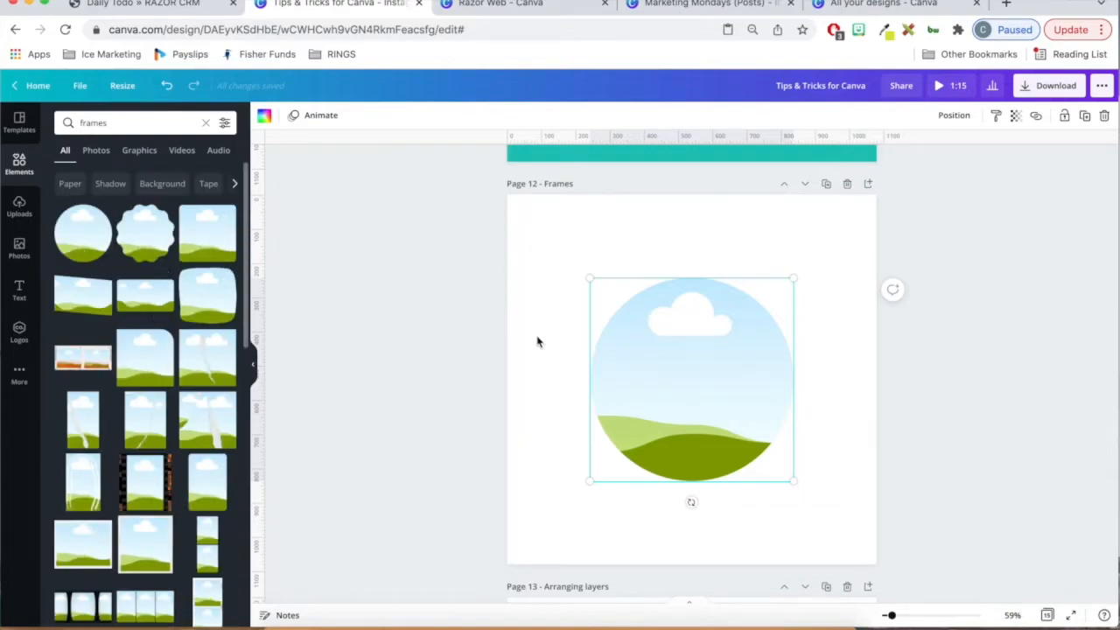
{"action": "left_click", "coordinate": [447, 280]}
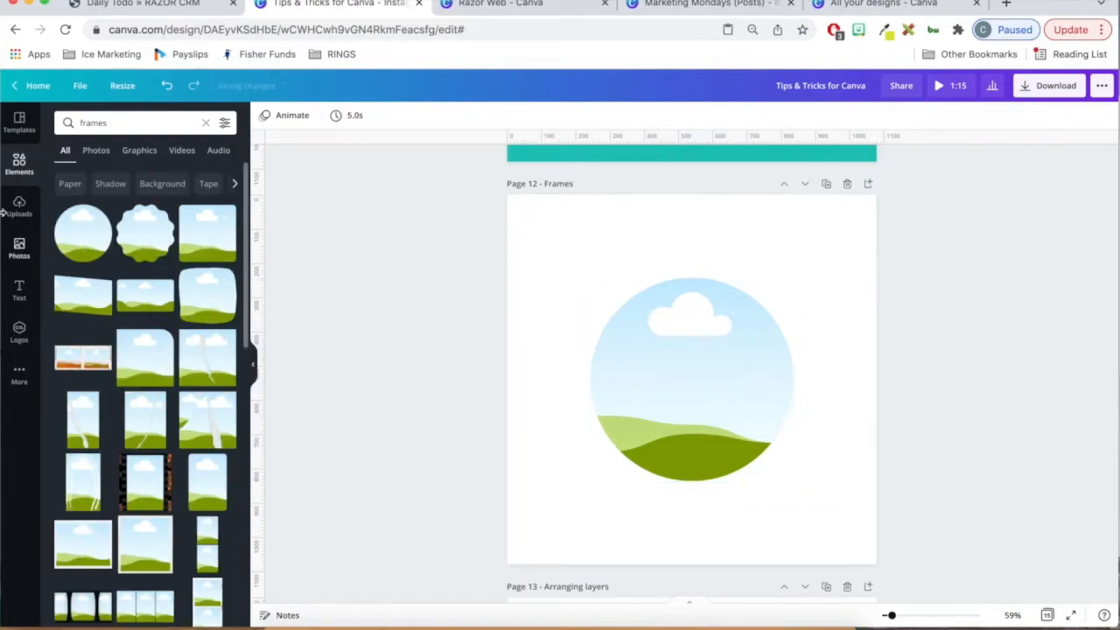
- Search the photos for "people" and fill the circular frame with the photo of colleagues meeting around a table with a laptop
{"action": "left_click", "coordinate": [98, 151]}
{"action": "left_click", "coordinate": [127, 122]}
{"action": "double_click", "coordinate": [127, 123]}
{"action": "key", "text": "BackSpace"}
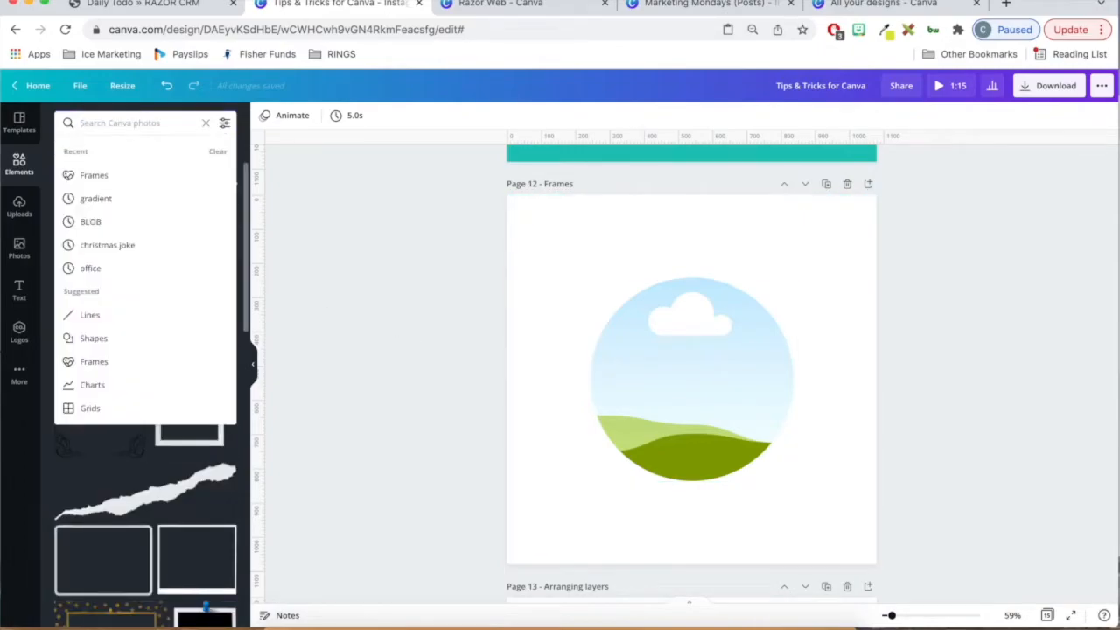
{"action": "type", "text": "people"}
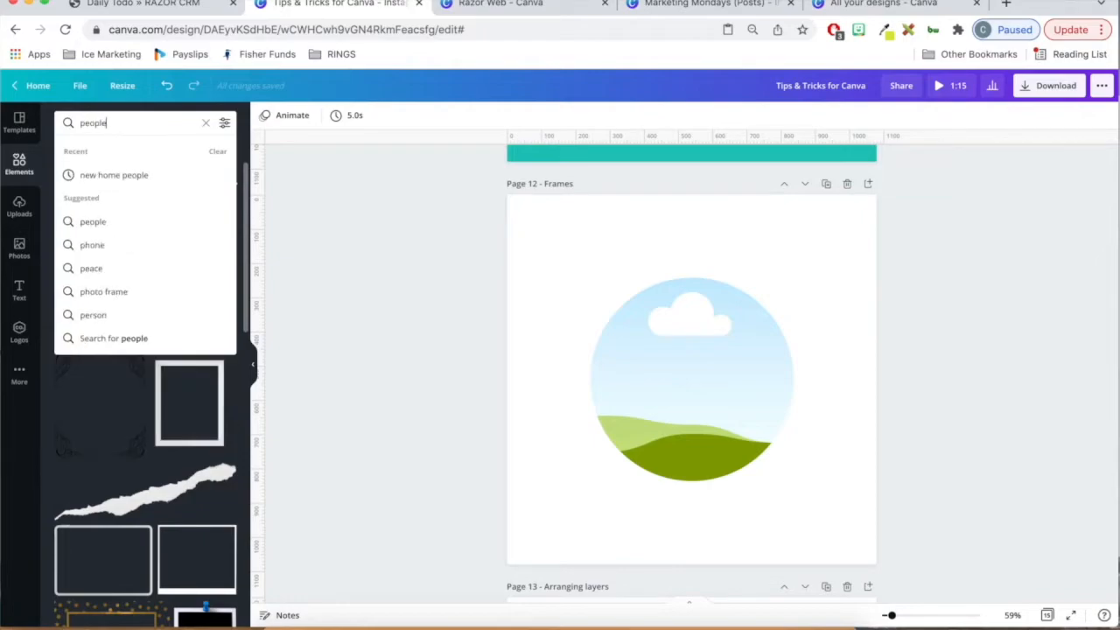
{"action": "key", "text": "Return"}
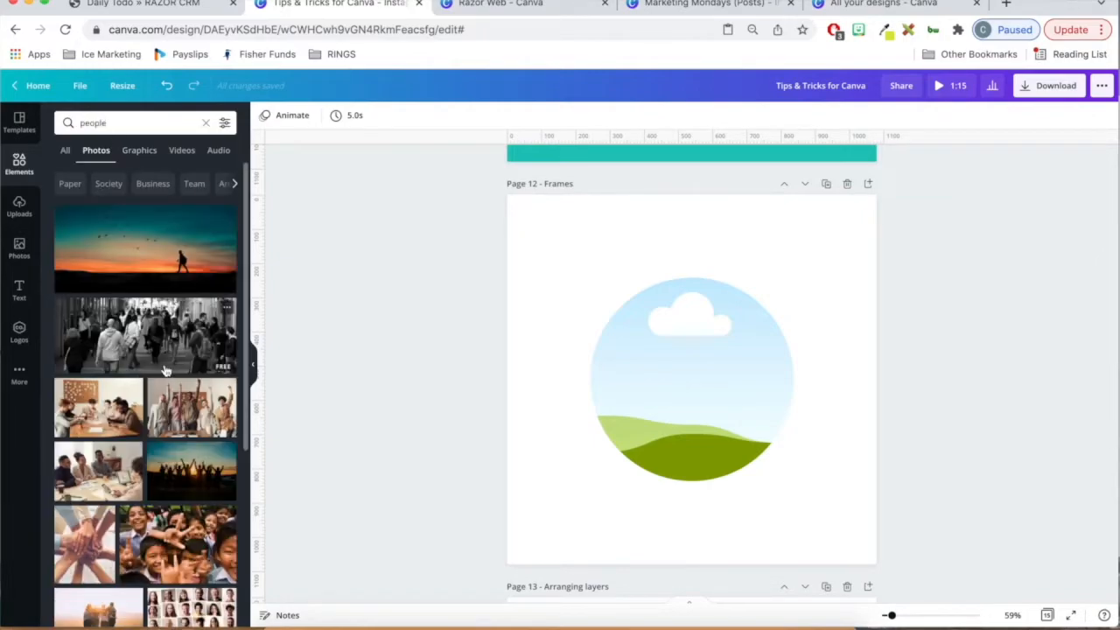
{"action": "scroll", "coordinate": [156, 338], "scroll_direction": "down", "scroll_amount": 1}
{"action": "left_click_drag", "start_coordinate": [98, 367], "coordinate": [613, 354]}
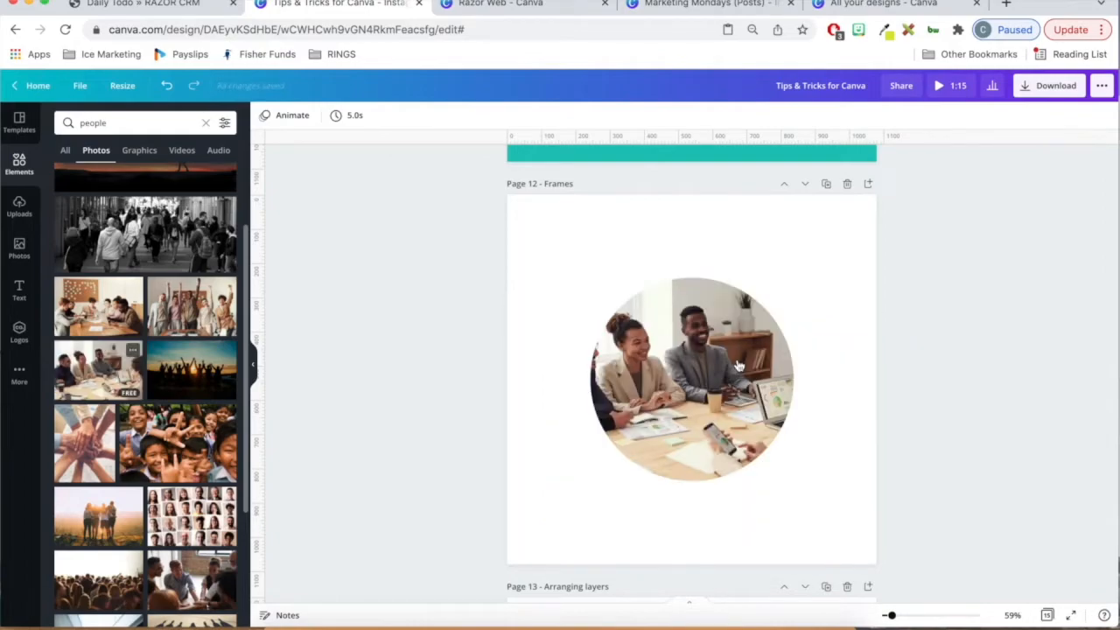
- Shift the meeting photo to the right inside its circular frame and enlarge it so the three seated colleagues fill the circle
{"action": "left_click", "coordinate": [700, 417]}
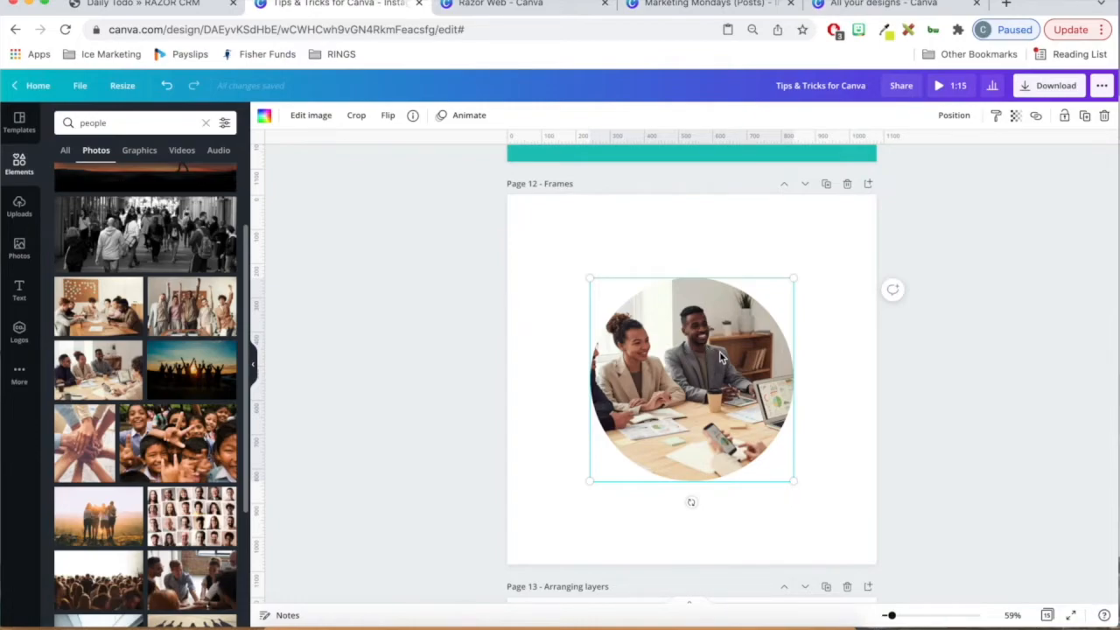
{"action": "double_click", "coordinate": [701, 345]}
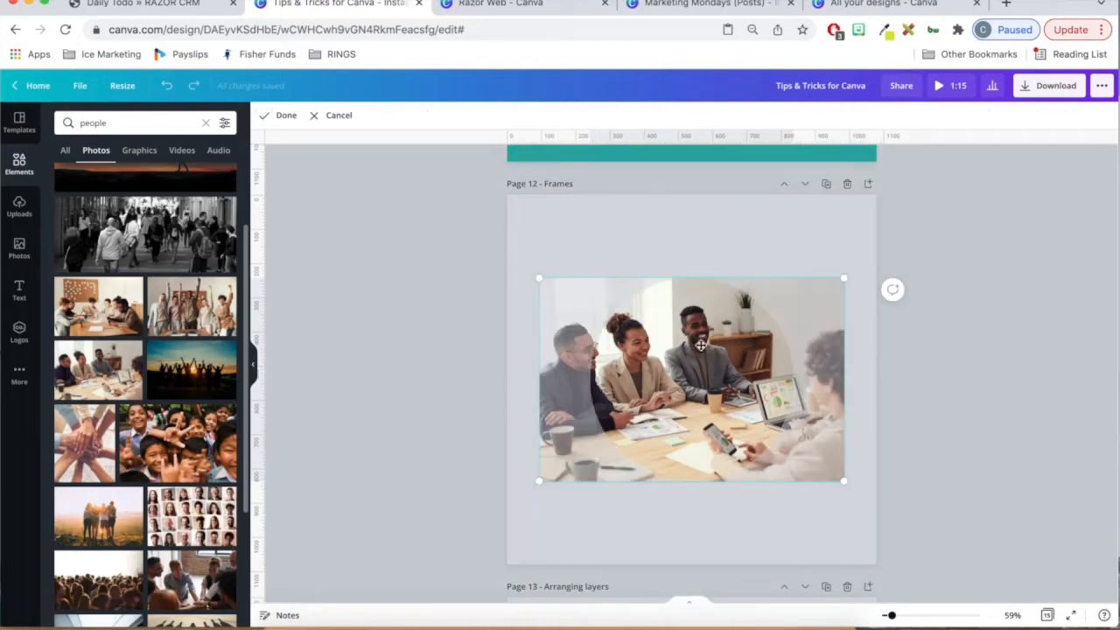
{"action": "left_click", "coordinate": [701, 345]}
{"action": "left_click_drag", "start_coordinate": [701, 345], "coordinate": [726, 359]}
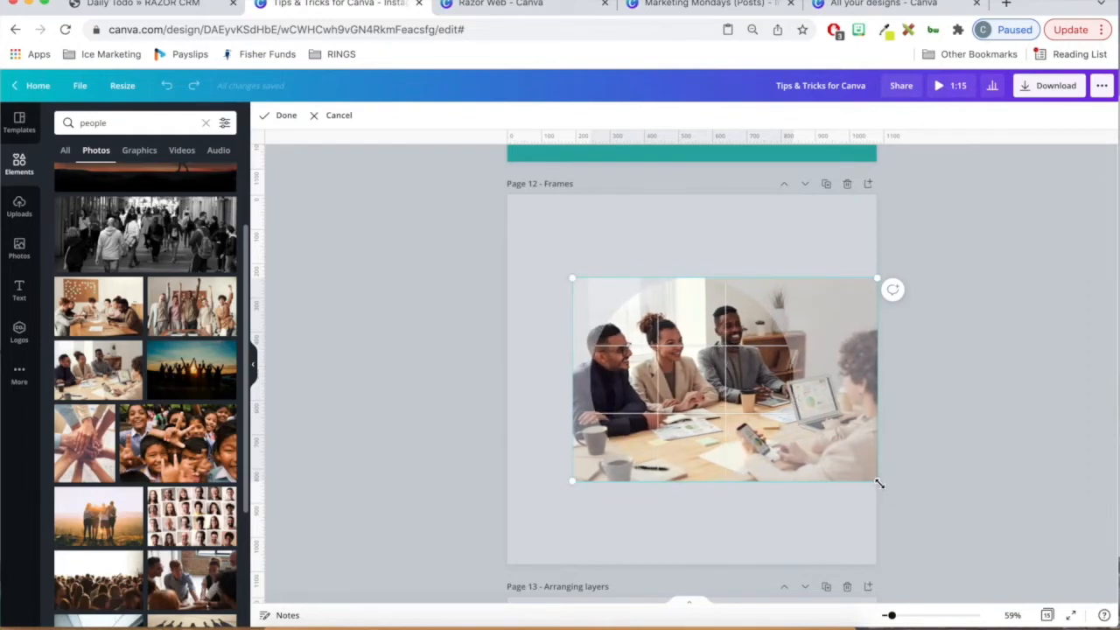
{"action": "left_click_drag", "start_coordinate": [878, 483], "coordinate": [902, 534]}
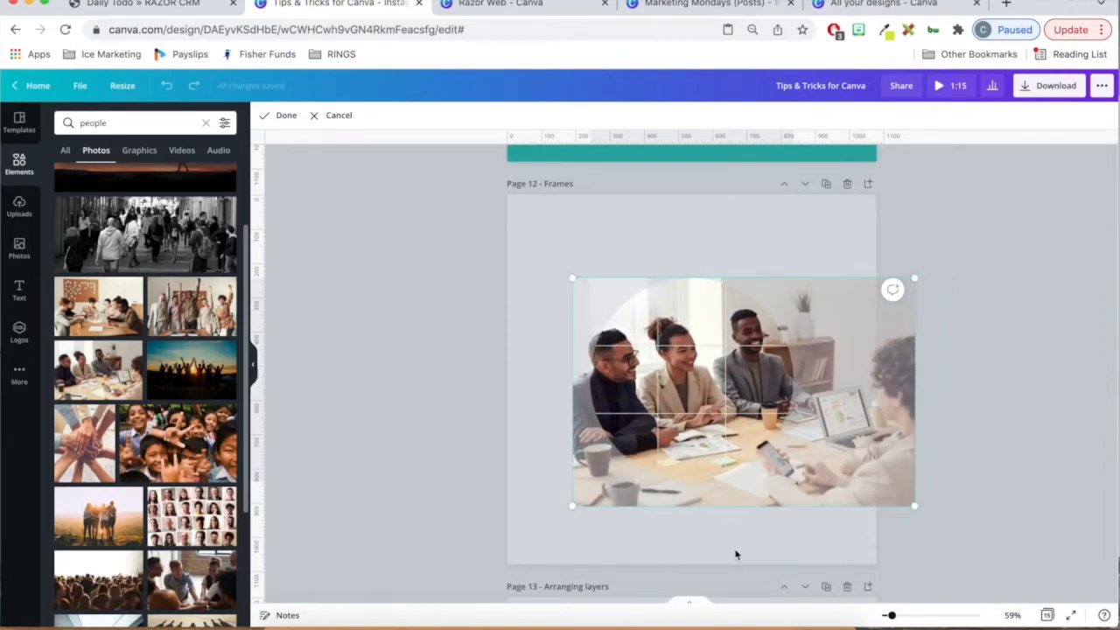
{"action": "left_click", "coordinate": [810, 538]}
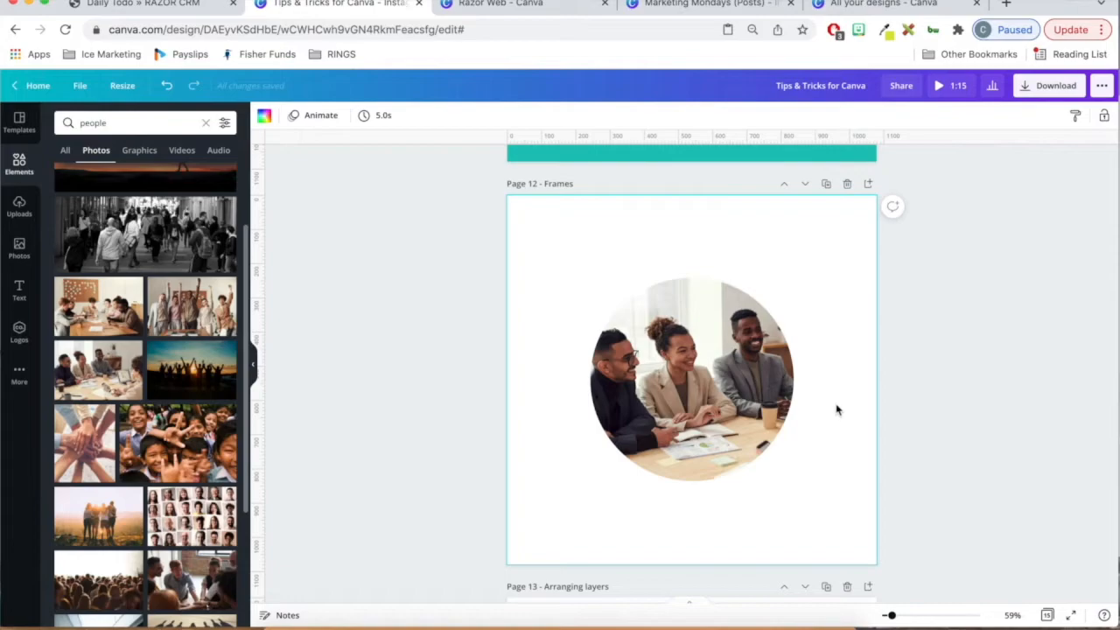
{"action": "scroll", "coordinate": [971, 275], "scroll_direction": "down", "scroll_amount": 5}
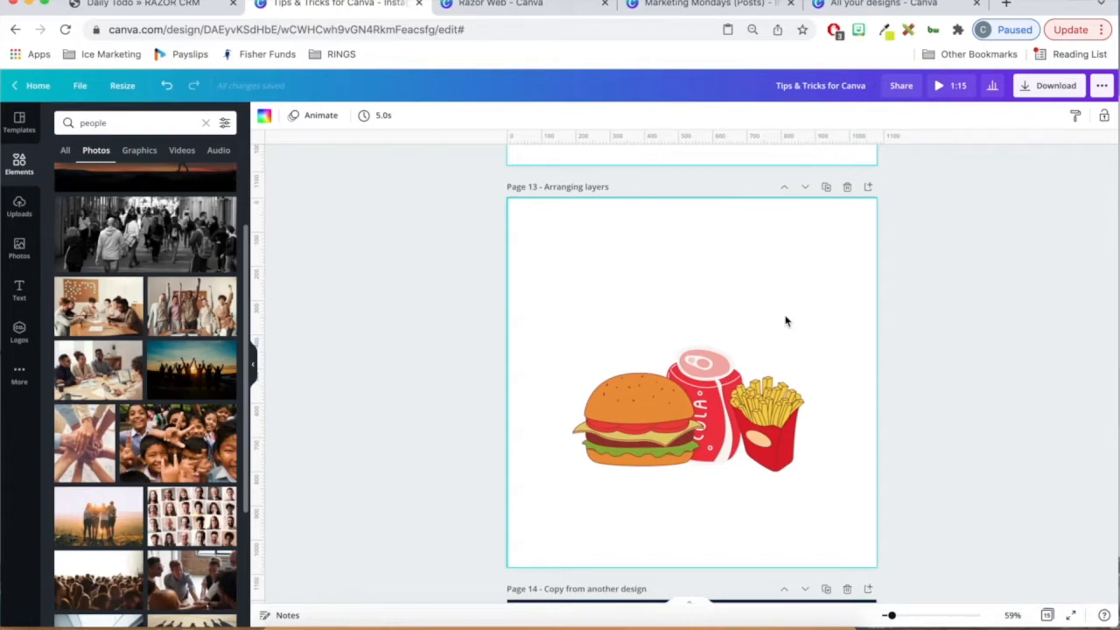
- Move the fries on page 13 left so they overlap the cola can and send them to the back
{"action": "left_click", "coordinate": [648, 423]}
{"action": "left_click", "coordinate": [767, 424]}
{"action": "left_click_drag", "start_coordinate": [788, 444], "coordinate": [764, 442]}
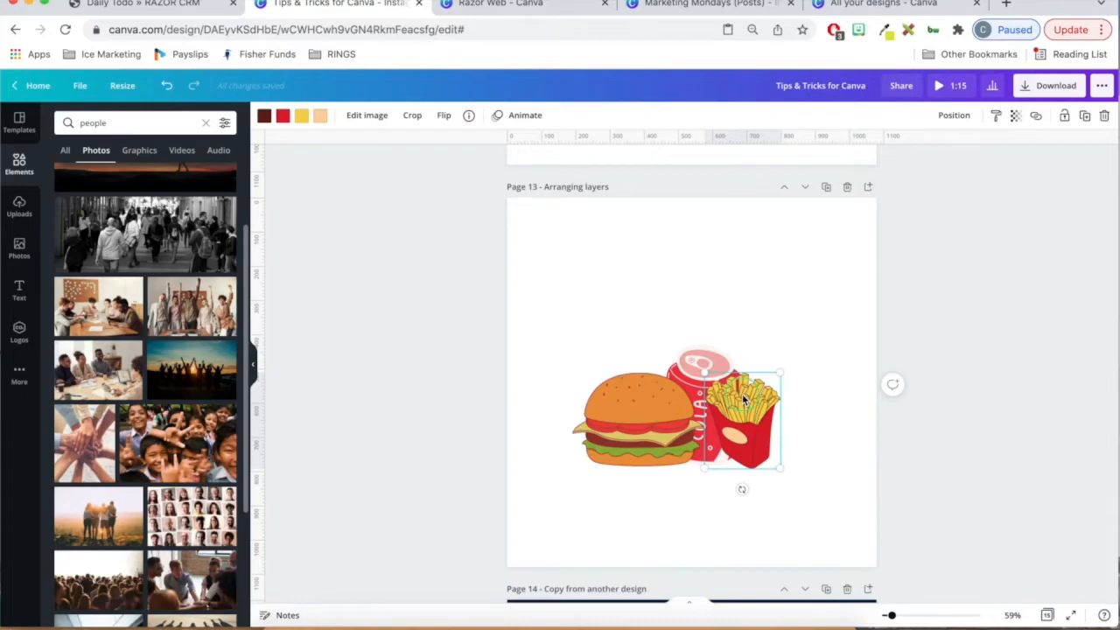
{"action": "right_click", "coordinate": [742, 399]}
{"action": "left_click", "coordinate": [796, 504]}
- Bring the cola can to the front and move the fries to the right, beside the can
{"action": "left_click", "coordinate": [647, 421], "text": "shift"}
{"action": "left_click", "coordinate": [723, 398]}
{"action": "right_click", "coordinate": [723, 399]}
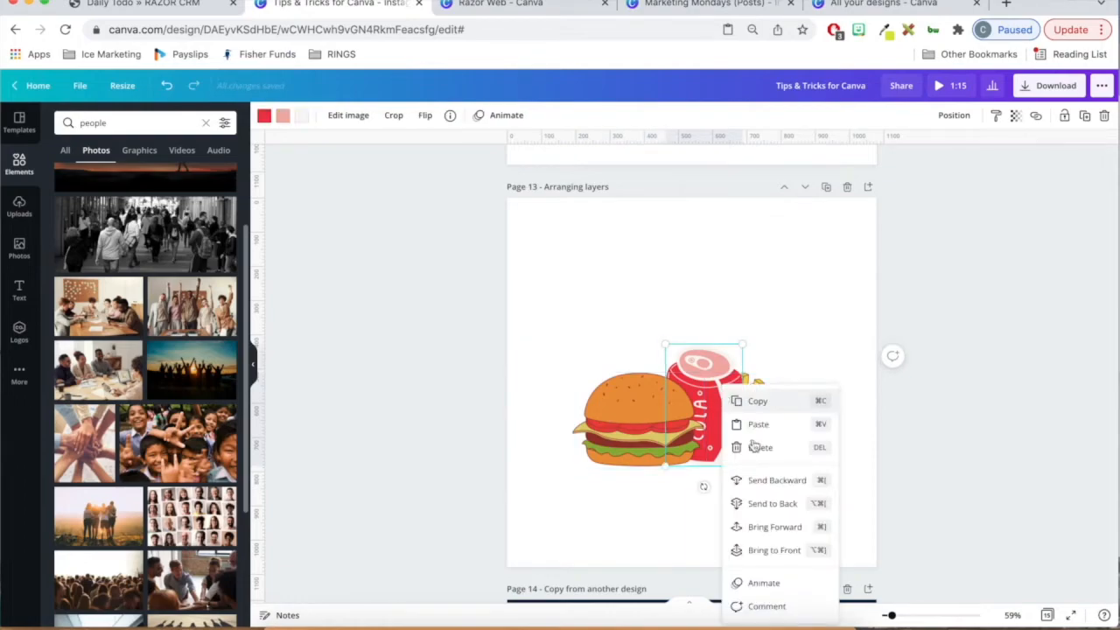
{"action": "left_click", "coordinate": [783, 552]}
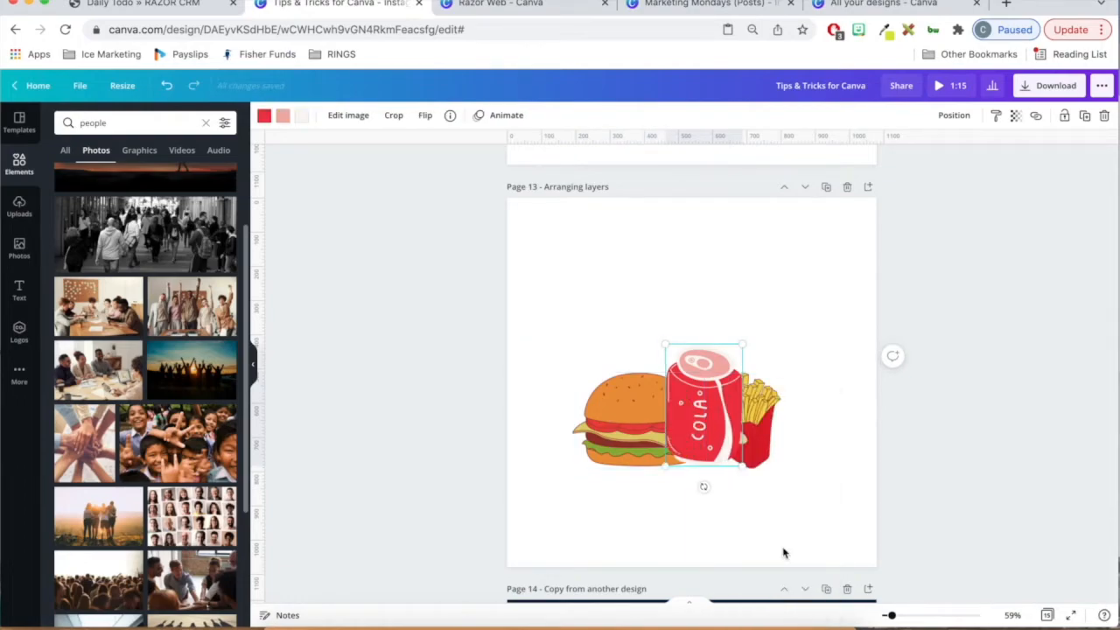
{"action": "left_click", "coordinate": [840, 460]}
{"action": "left_click", "coordinate": [762, 411]}
{"action": "left_click_drag", "start_coordinate": [769, 407], "coordinate": [792, 400]}
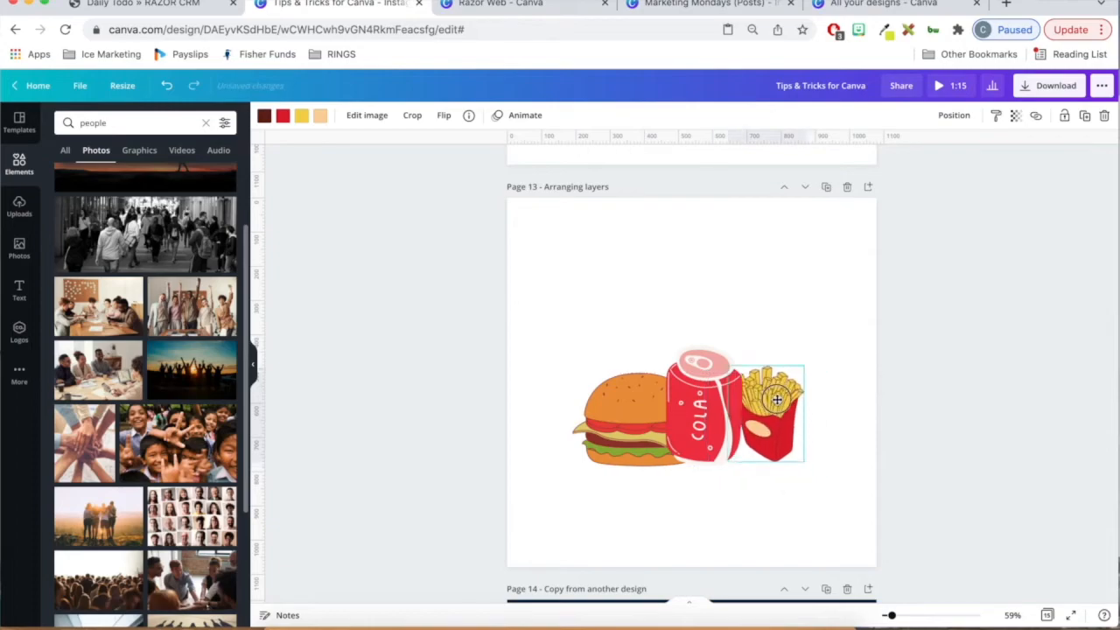
- Shift the burger slightly left, bring it to the front of the cola can and shrink it
{"action": "left_click", "coordinate": [611, 434]}
{"action": "left_click_drag", "start_coordinate": [611, 434], "coordinate": [599, 434]}
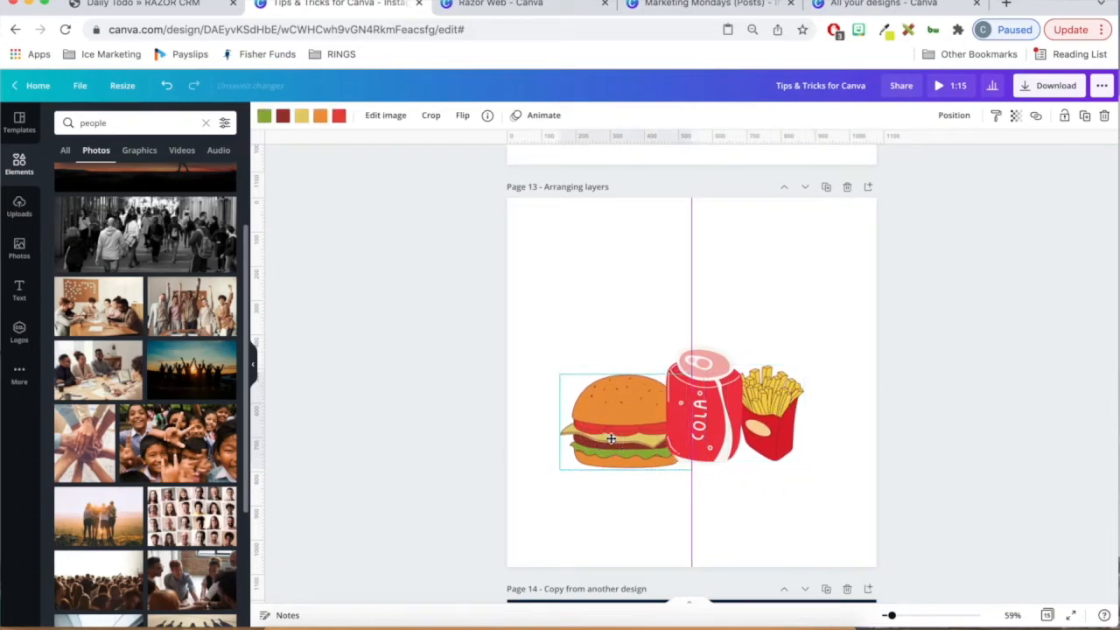
{"action": "right_click", "coordinate": [612, 435]}
{"action": "left_click", "coordinate": [671, 552]}
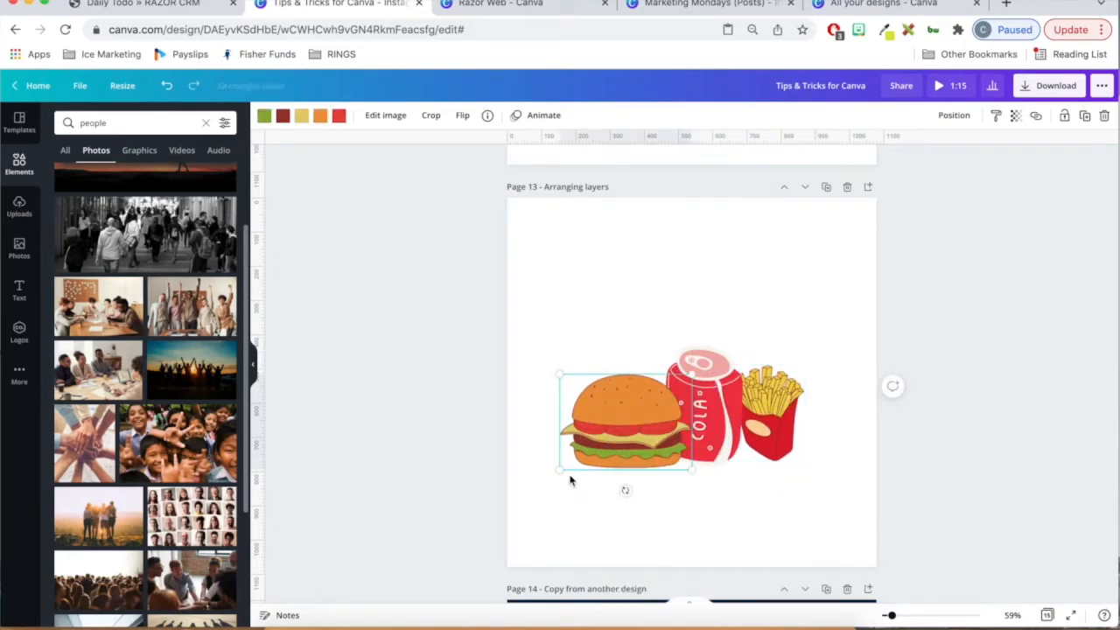
{"action": "left_click_drag", "start_coordinate": [563, 470], "coordinate": [640, 448]}
- Bring the fries to the front of the cola can and shrink them slightly
{"action": "left_click", "coordinate": [761, 423]}
{"action": "right_click", "coordinate": [761, 423]}
{"action": "left_click", "coordinate": [798, 550]}
{"action": "left_click_drag", "start_coordinate": [797, 365], "coordinate": [789, 385]}
{"action": "left_click", "coordinate": [822, 375]}
- Switch to the Marketing Mondays (Posts) design and copy all elements of its page 1
{"action": "scroll", "coordinate": [935, 343], "scroll_direction": "down", "scroll_amount": 10}
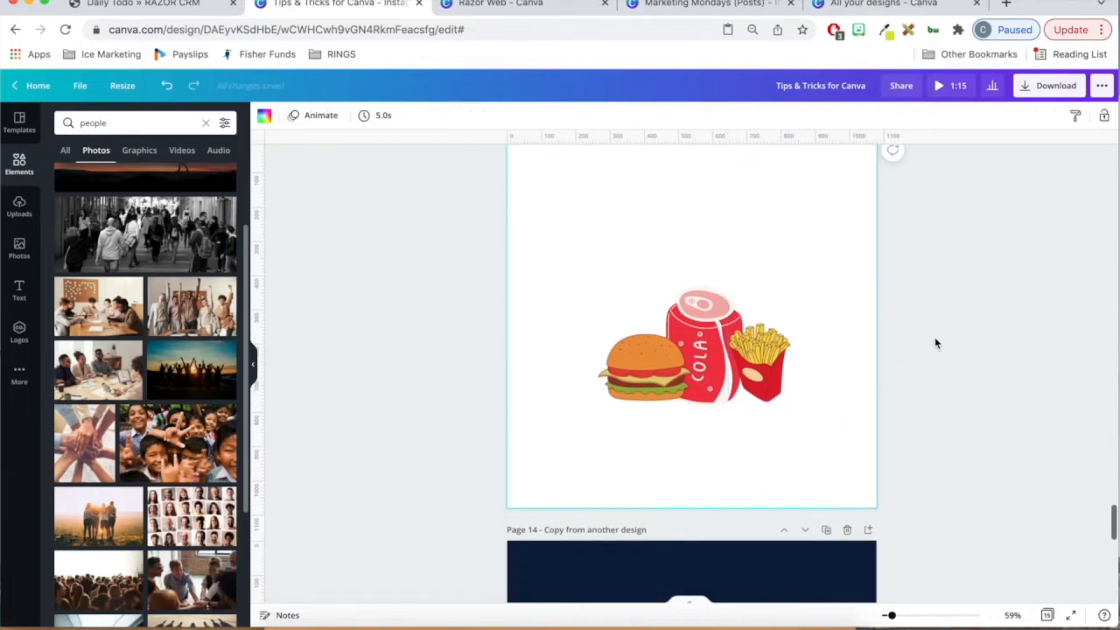
{"action": "scroll", "coordinate": [935, 343], "scroll_direction": "up", "scroll_amount": 1}
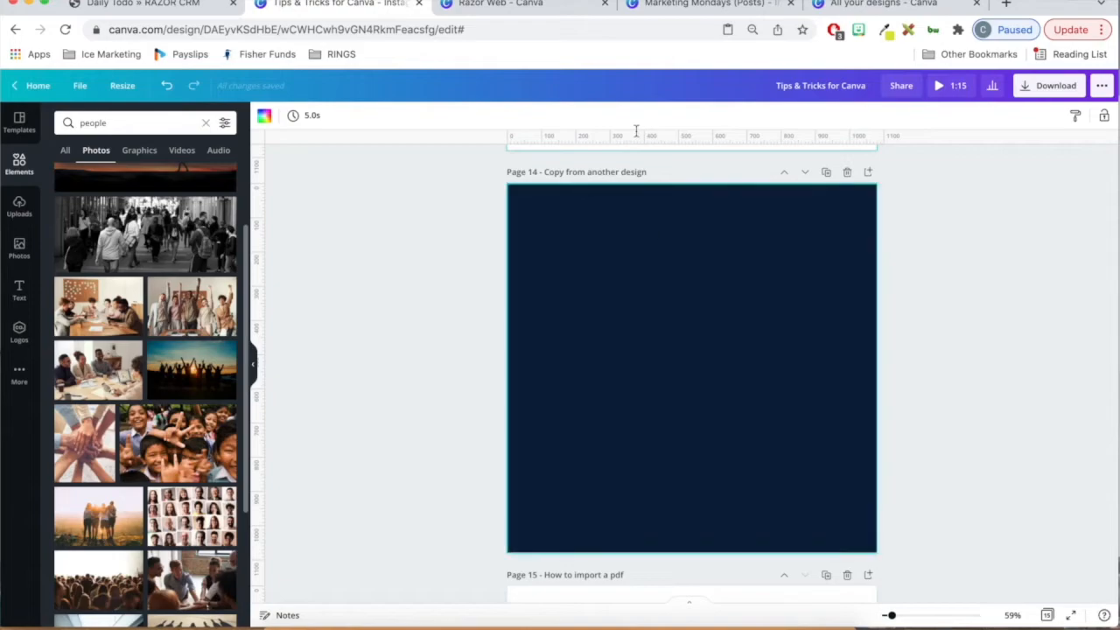
{"action": "left_click", "coordinate": [714, 5]}
{"action": "left_click", "coordinate": [1027, 350]}
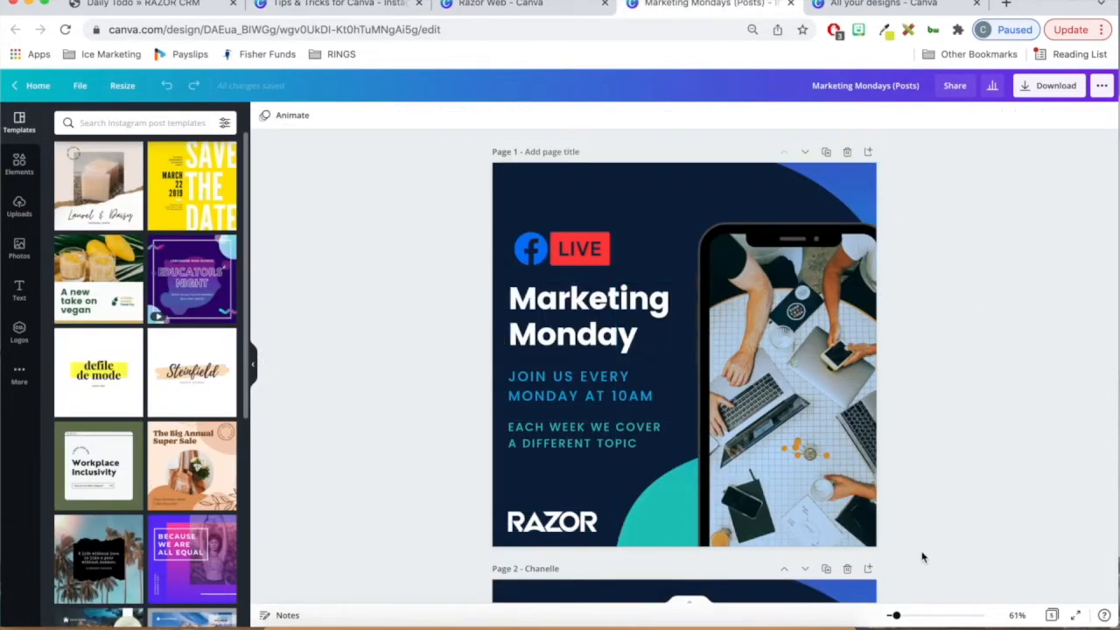
{"action": "left_click_drag", "start_coordinate": [915, 531], "coordinate": [450, 220]}
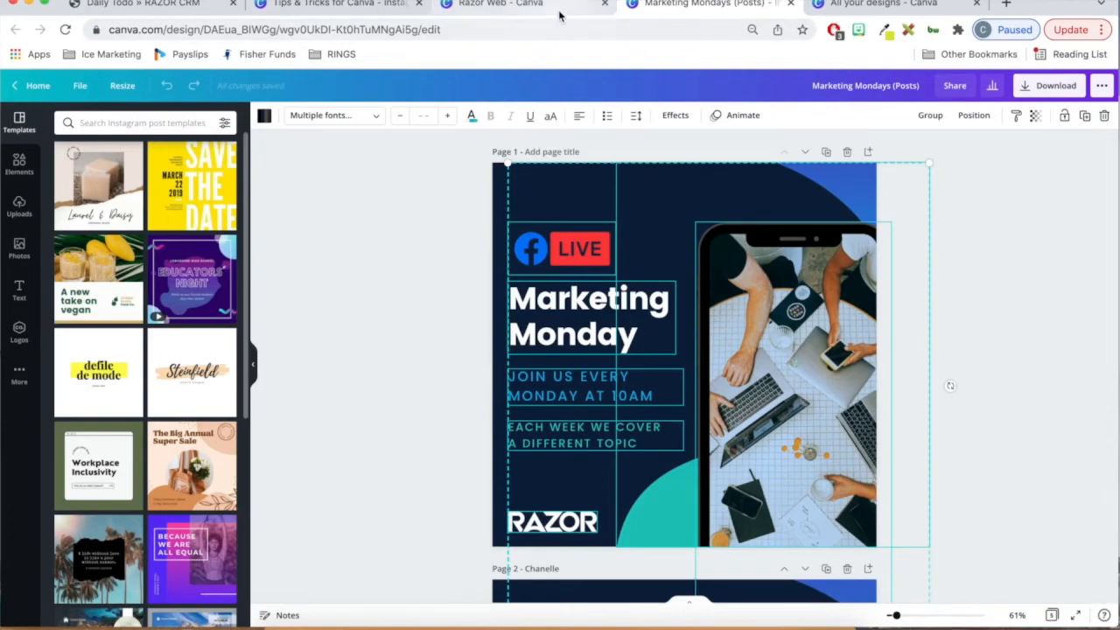
- Return to the Tips & Tricks for Canva design and paste the copied elements onto page 14
{"action": "left_click", "coordinate": [565, 14]}
{"action": "left_click", "coordinate": [333, 8]}
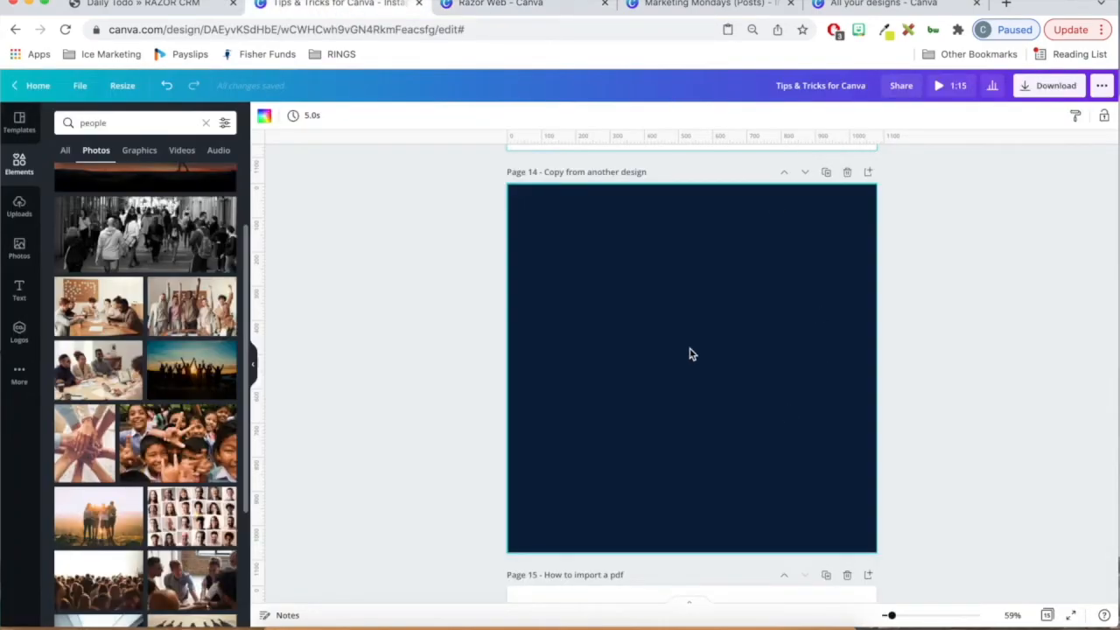
{"action": "key", "text": "super+v"}
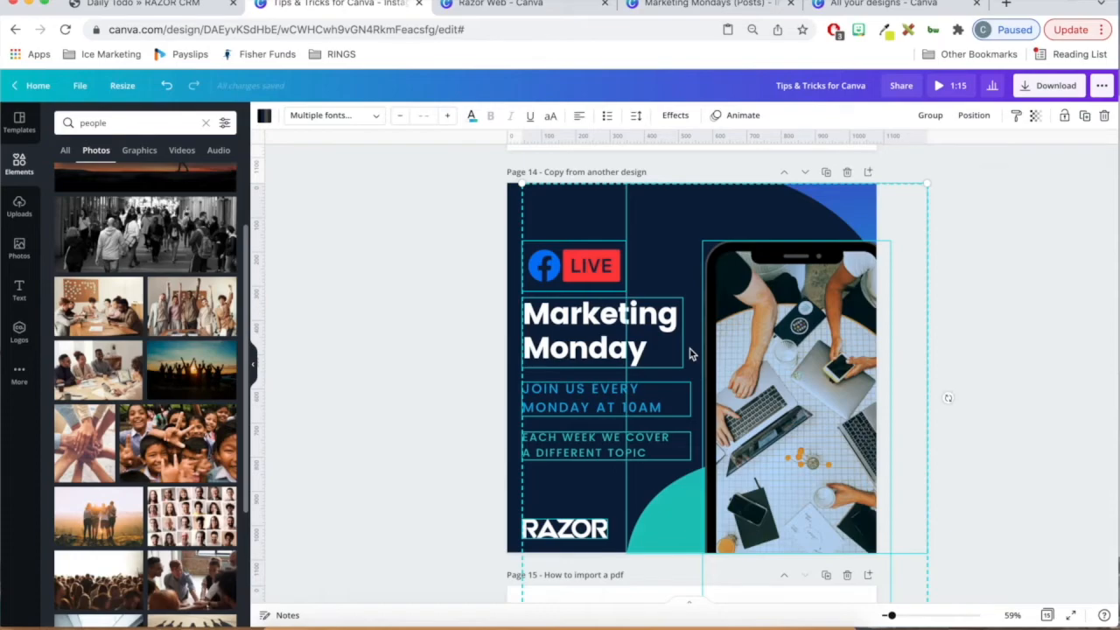
{"action": "left_click", "coordinate": [1027, 410]}
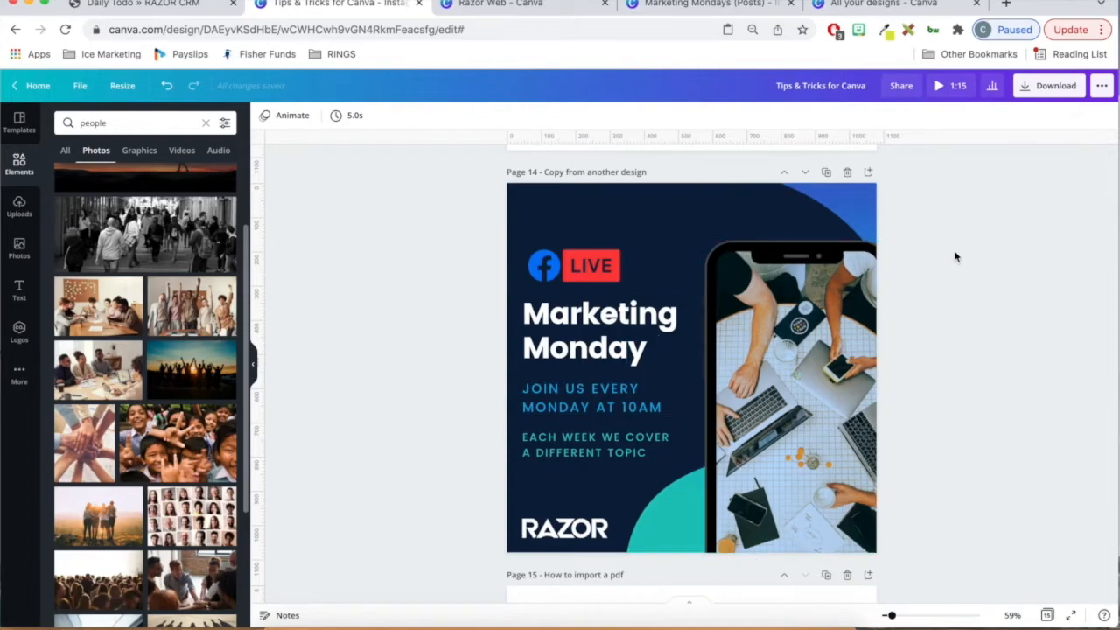
- Go to the Canva home page and import Brand_Guidelines.pdf from the desktop as a new design
{"action": "scroll", "coordinate": [955, 256], "scroll_direction": "down", "scroll_amount": 8}
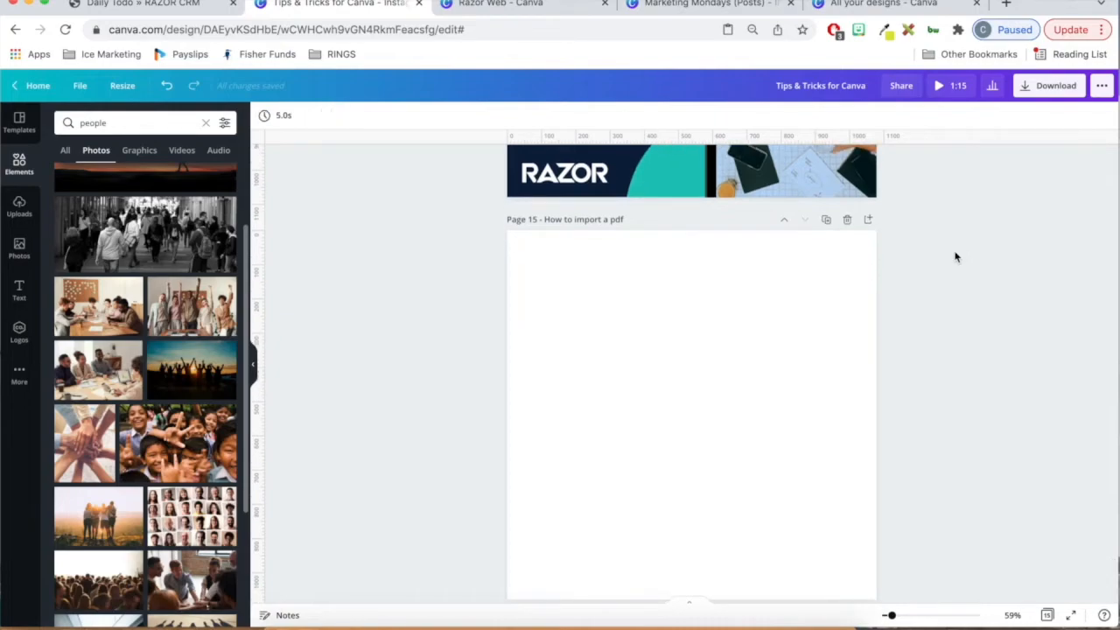
{"action": "left_click", "coordinate": [894, 5]}
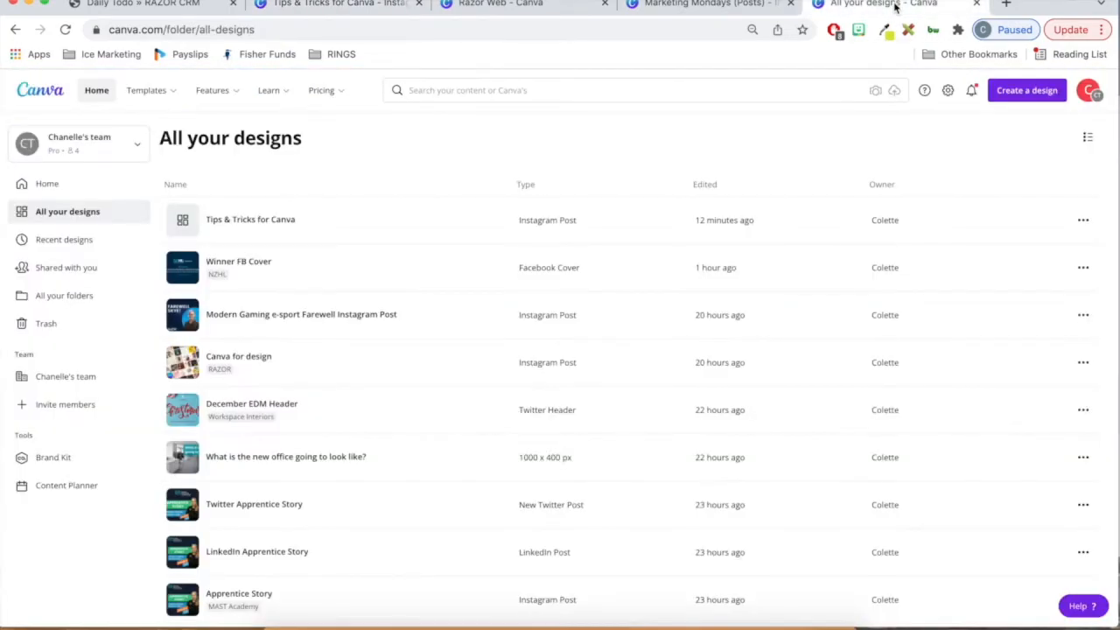
{"action": "left_click", "coordinate": [56, 183]}
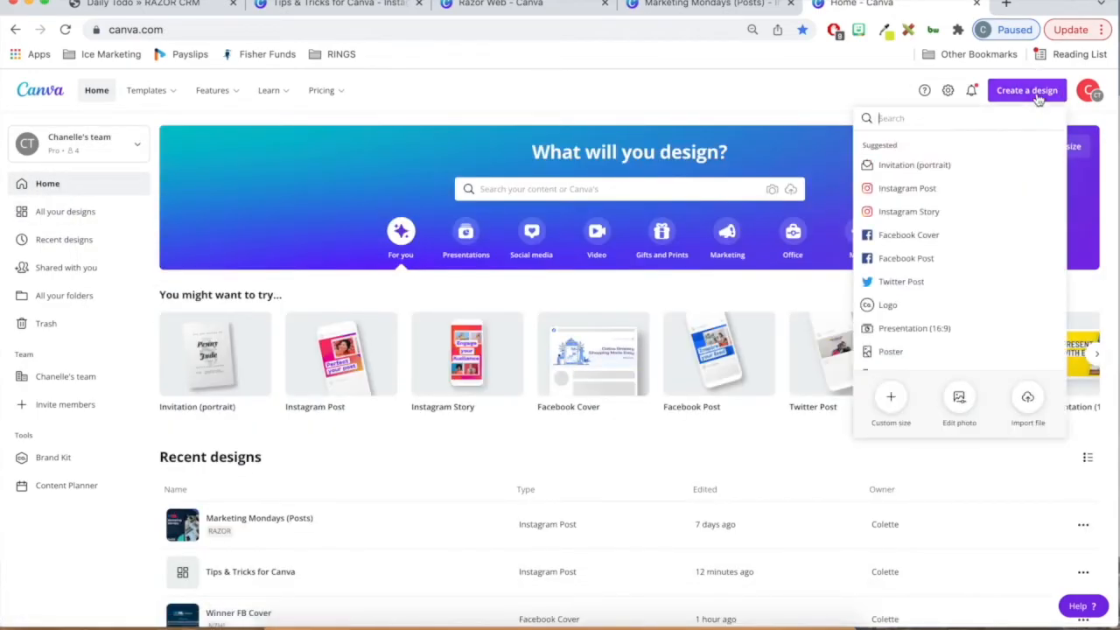
{"action": "left_click", "coordinate": [1027, 399]}
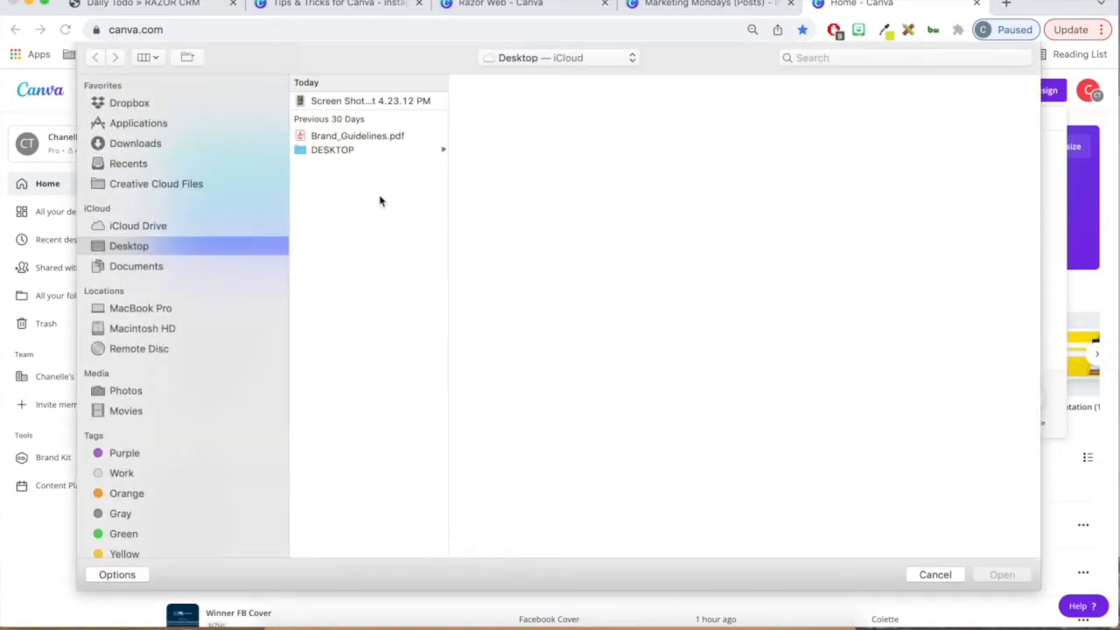
{"action": "left_click", "coordinate": [402, 138]}
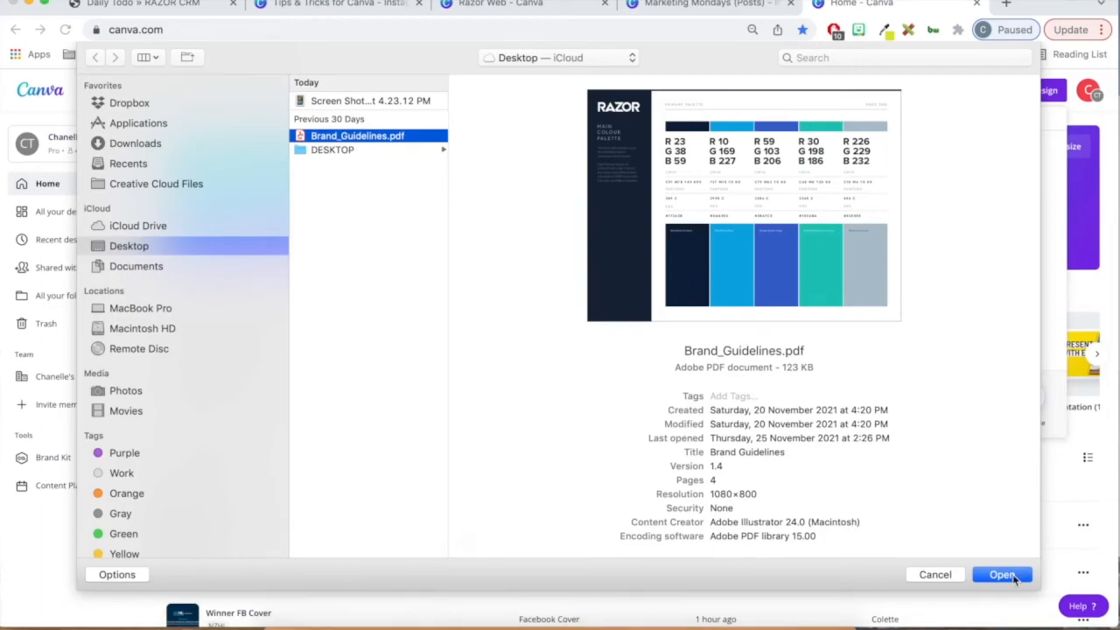
{"action": "left_click", "coordinate": [1006, 576]}
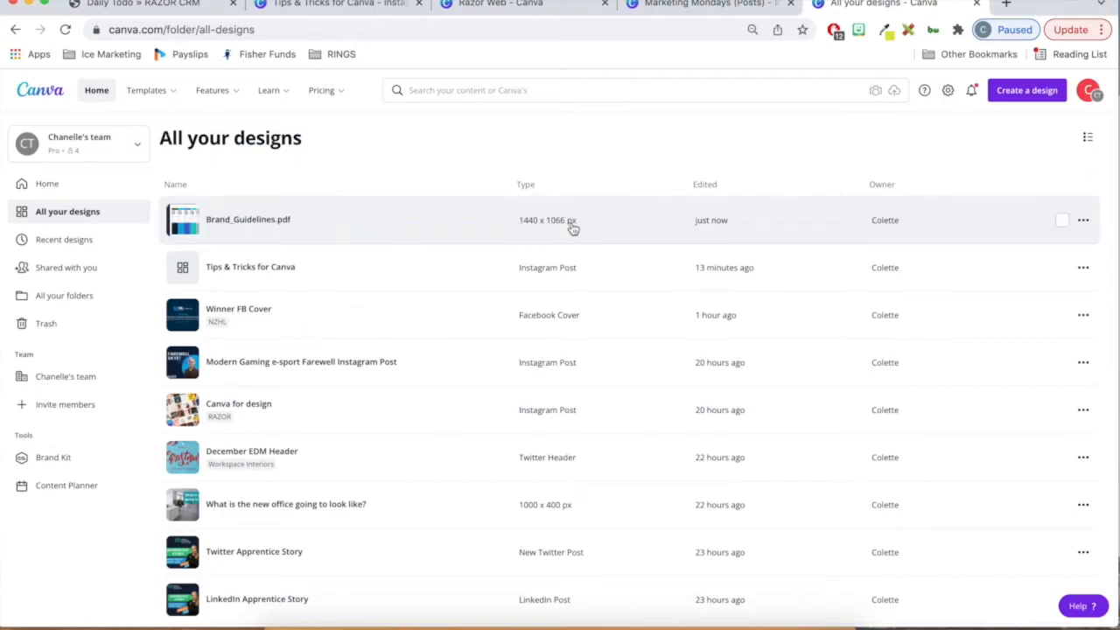
- Open the imported Brand_Guidelines.pdf design and close the File Import Feedback form
{"action": "left_click", "coordinate": [572, 227]}
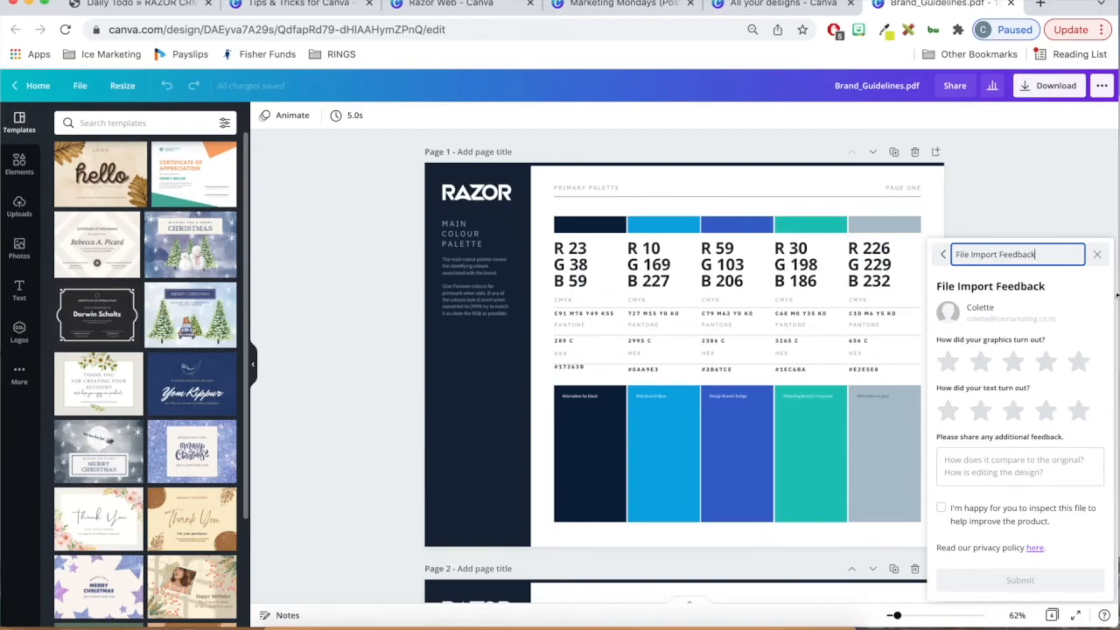
{"action": "left_click", "coordinate": [1096, 254]}
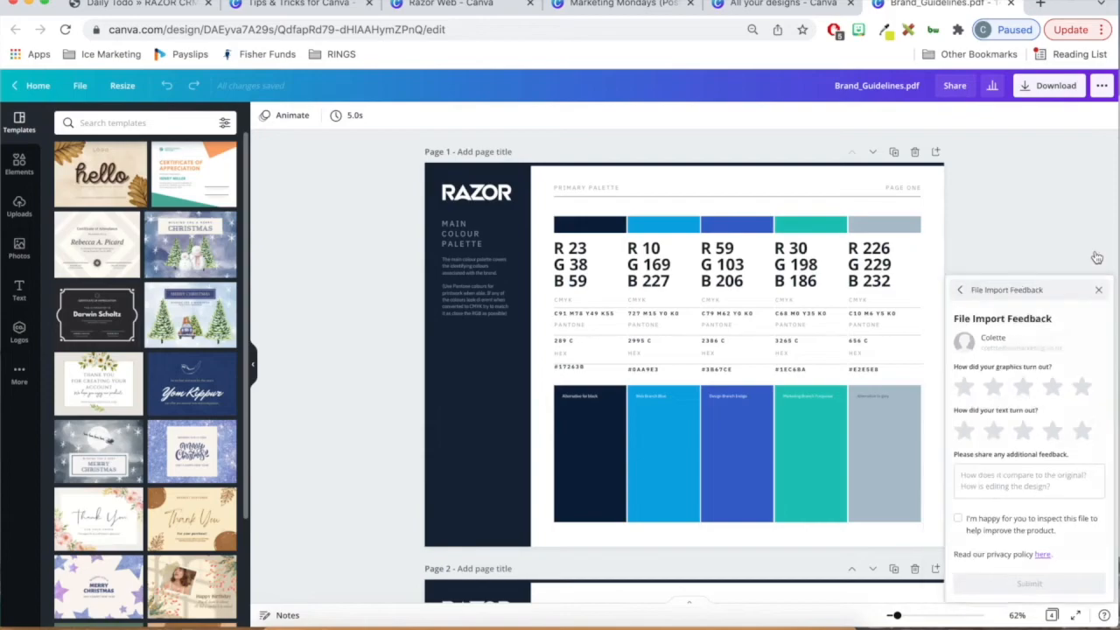
- Move the RGB values of the grey colour on page 1 left, close to the turquoise values
{"action": "left_click", "coordinate": [888, 438]}
{"action": "left_click", "coordinate": [866, 360]}
{"action": "left_click", "coordinate": [875, 278]}
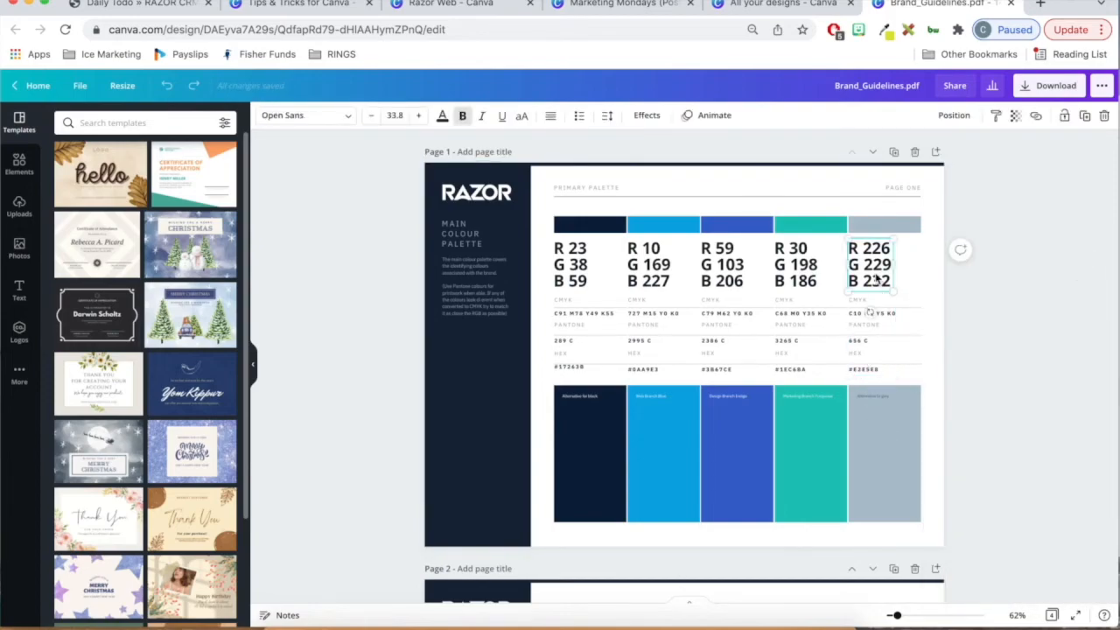
{"action": "left_click_drag", "start_coordinate": [875, 278], "coordinate": [845, 268]}
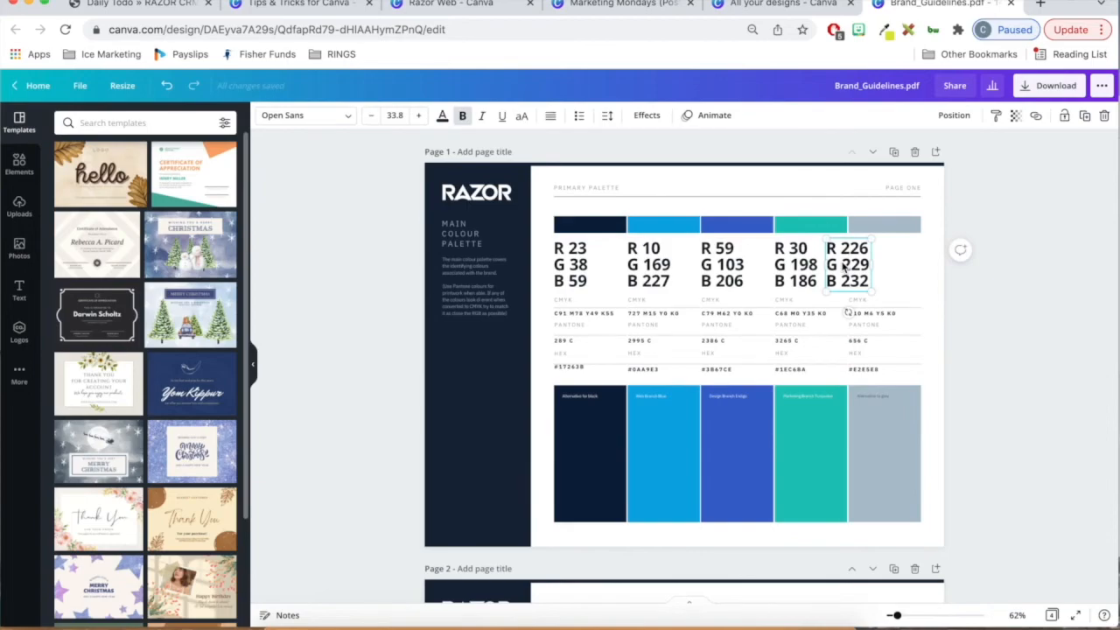
- Look through the following imported pages and move the grey colour's RGB values on page 1 back under their grey swatch
{"action": "scroll", "coordinate": [846, 268], "scroll_direction": "down", "scroll_amount": 6}
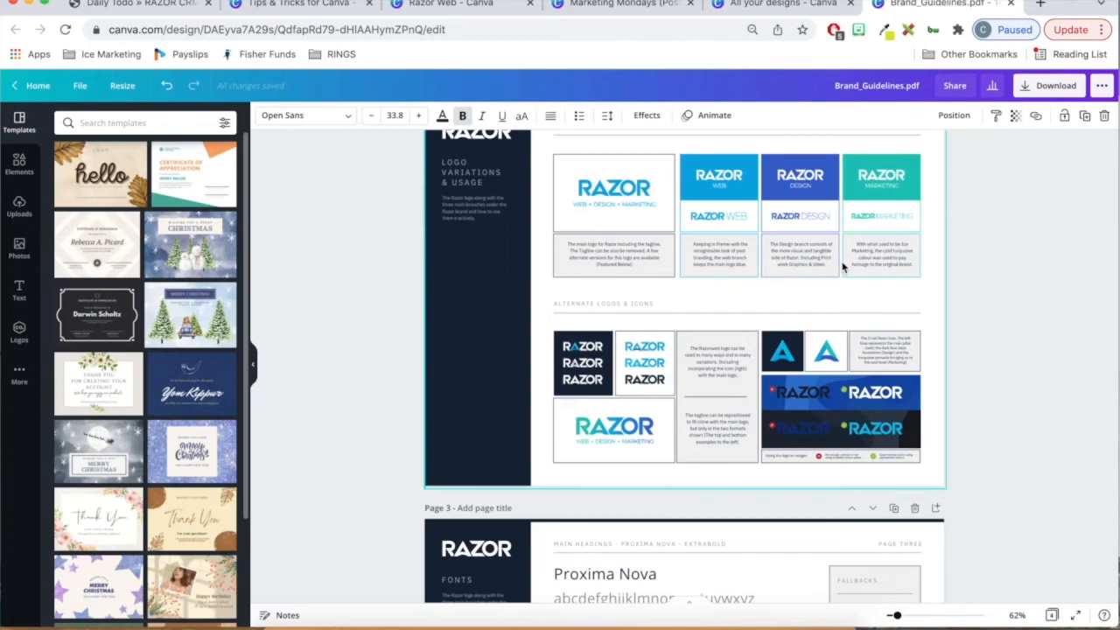
{"action": "scroll", "coordinate": [843, 267], "scroll_direction": "down", "scroll_amount": 8}
{"action": "scroll", "coordinate": [845, 268], "scroll_direction": "up", "scroll_amount": 15}
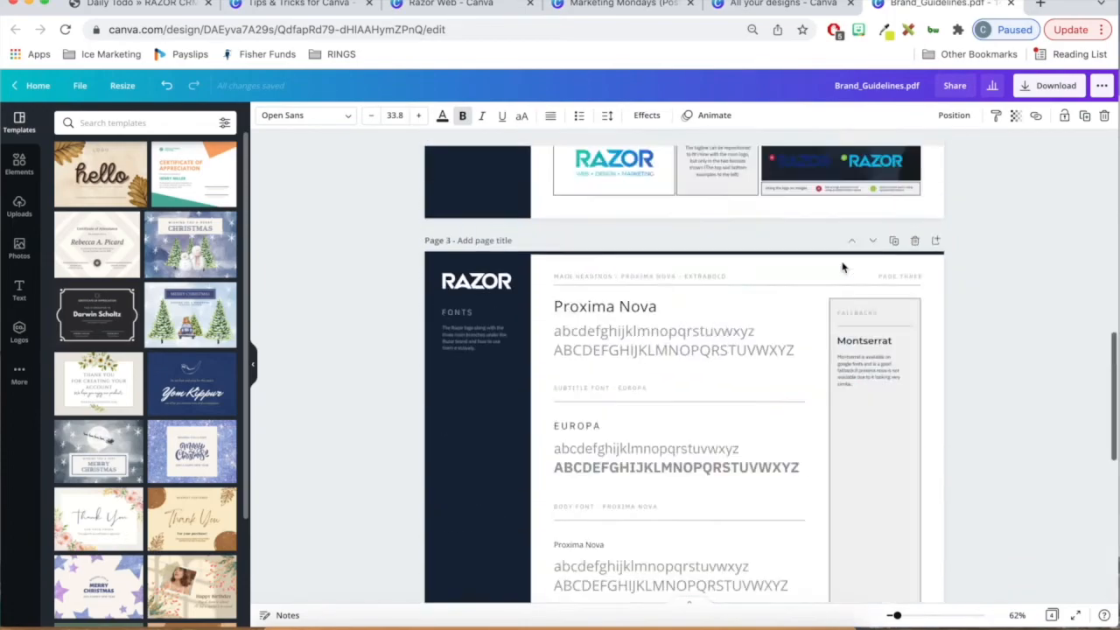
{"action": "left_click", "coordinate": [936, 312]}
{"action": "left_click", "coordinate": [833, 262]}
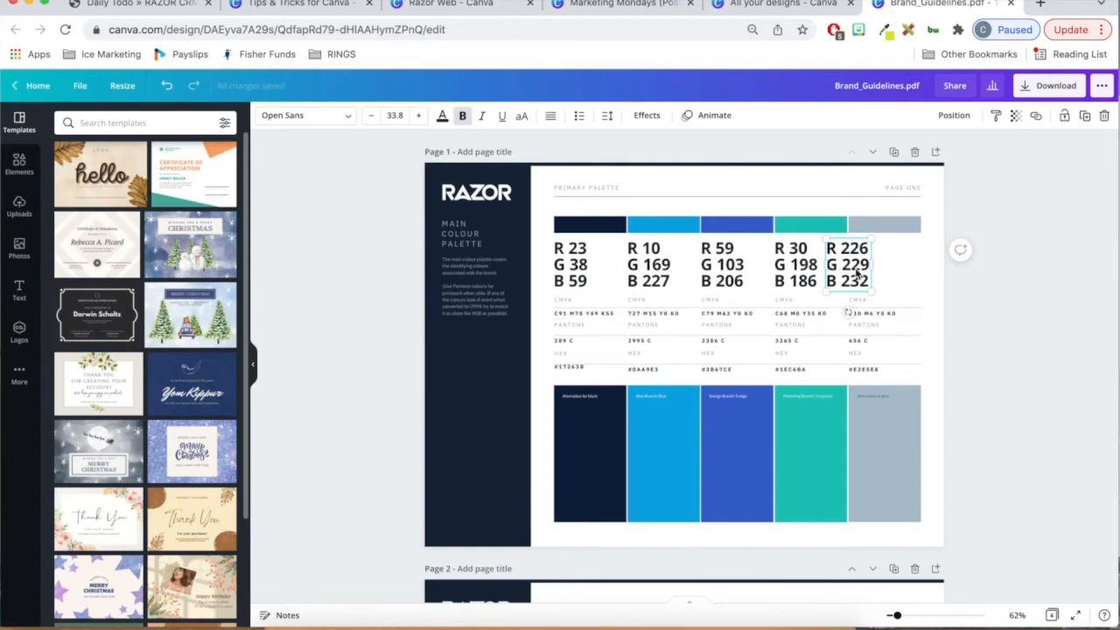
{"action": "left_click_drag", "start_coordinate": [858, 277], "coordinate": [878, 267]}
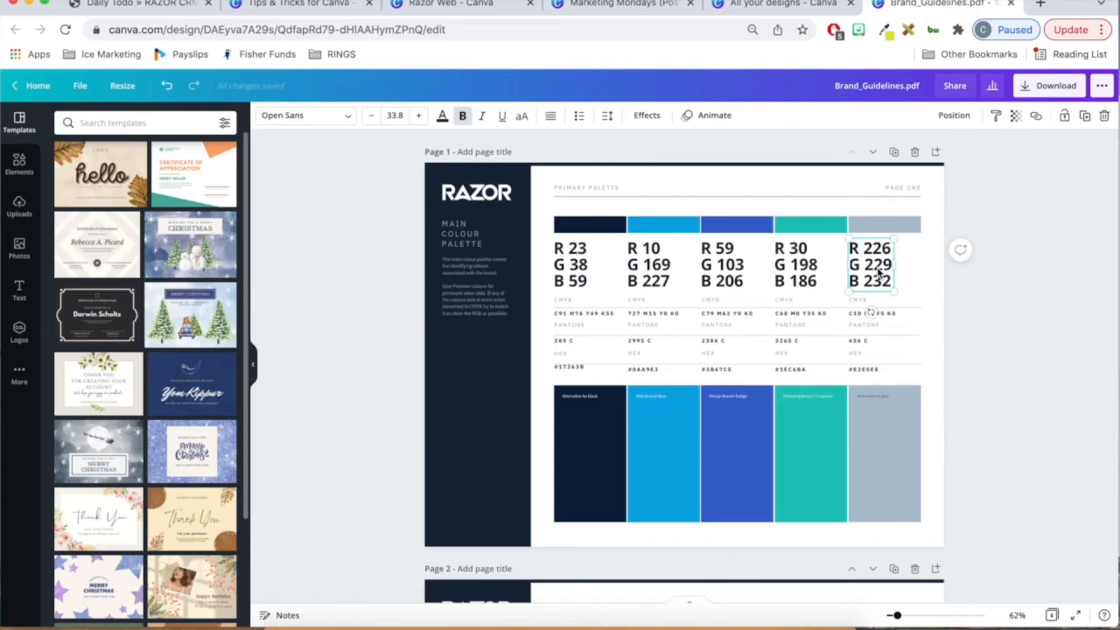
- Check that the sidebar paragraph and the RGB value blocks on page 1 can be selected as separate text elements
{"action": "left_click", "coordinate": [505, 337]}
{"action": "left_click", "coordinate": [484, 308]}
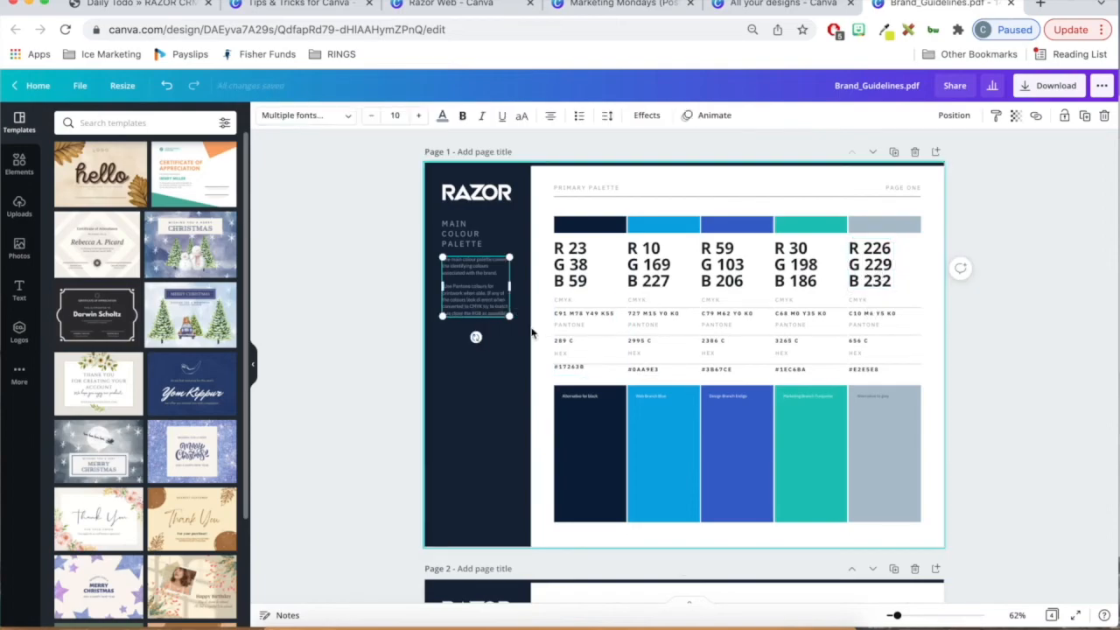
{"action": "left_click", "coordinate": [570, 425]}
{"action": "left_click", "coordinate": [575, 284]}
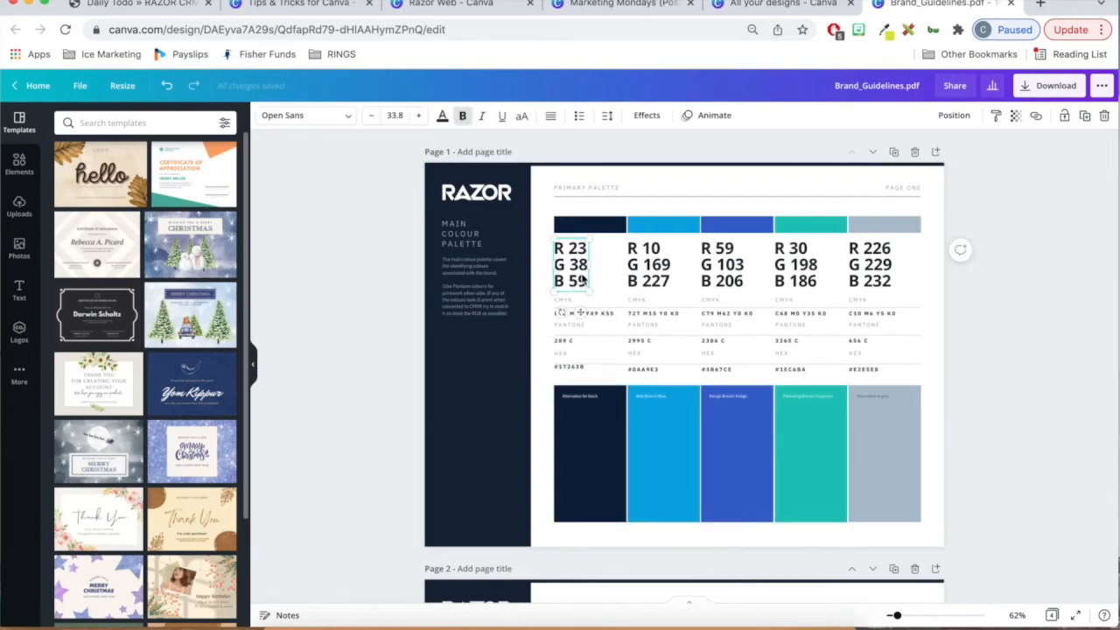
{"action": "left_click", "coordinate": [654, 266]}
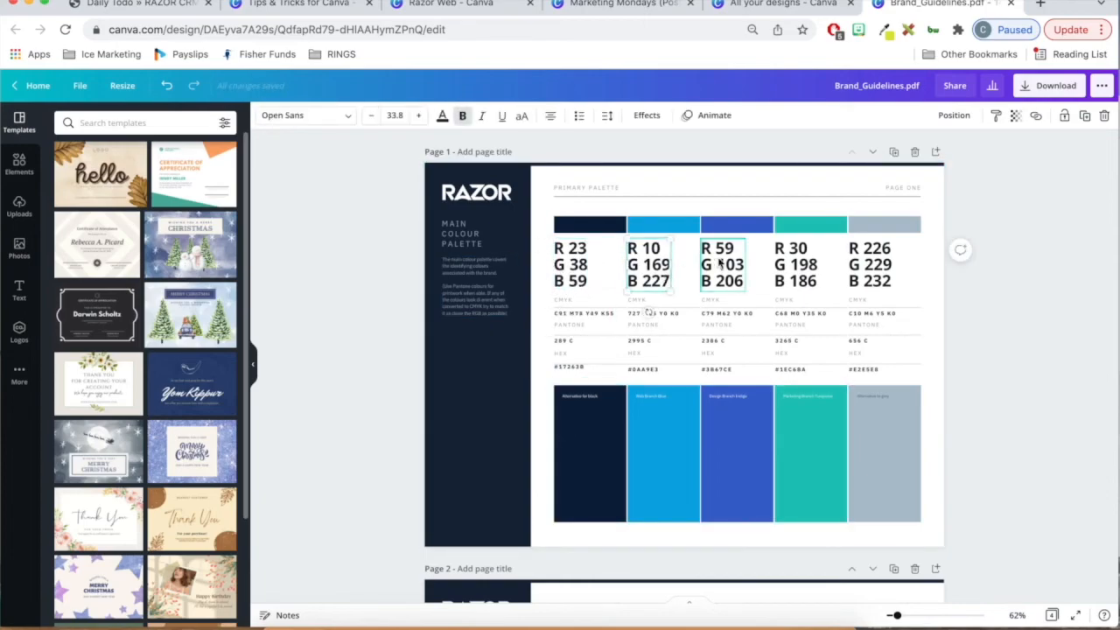